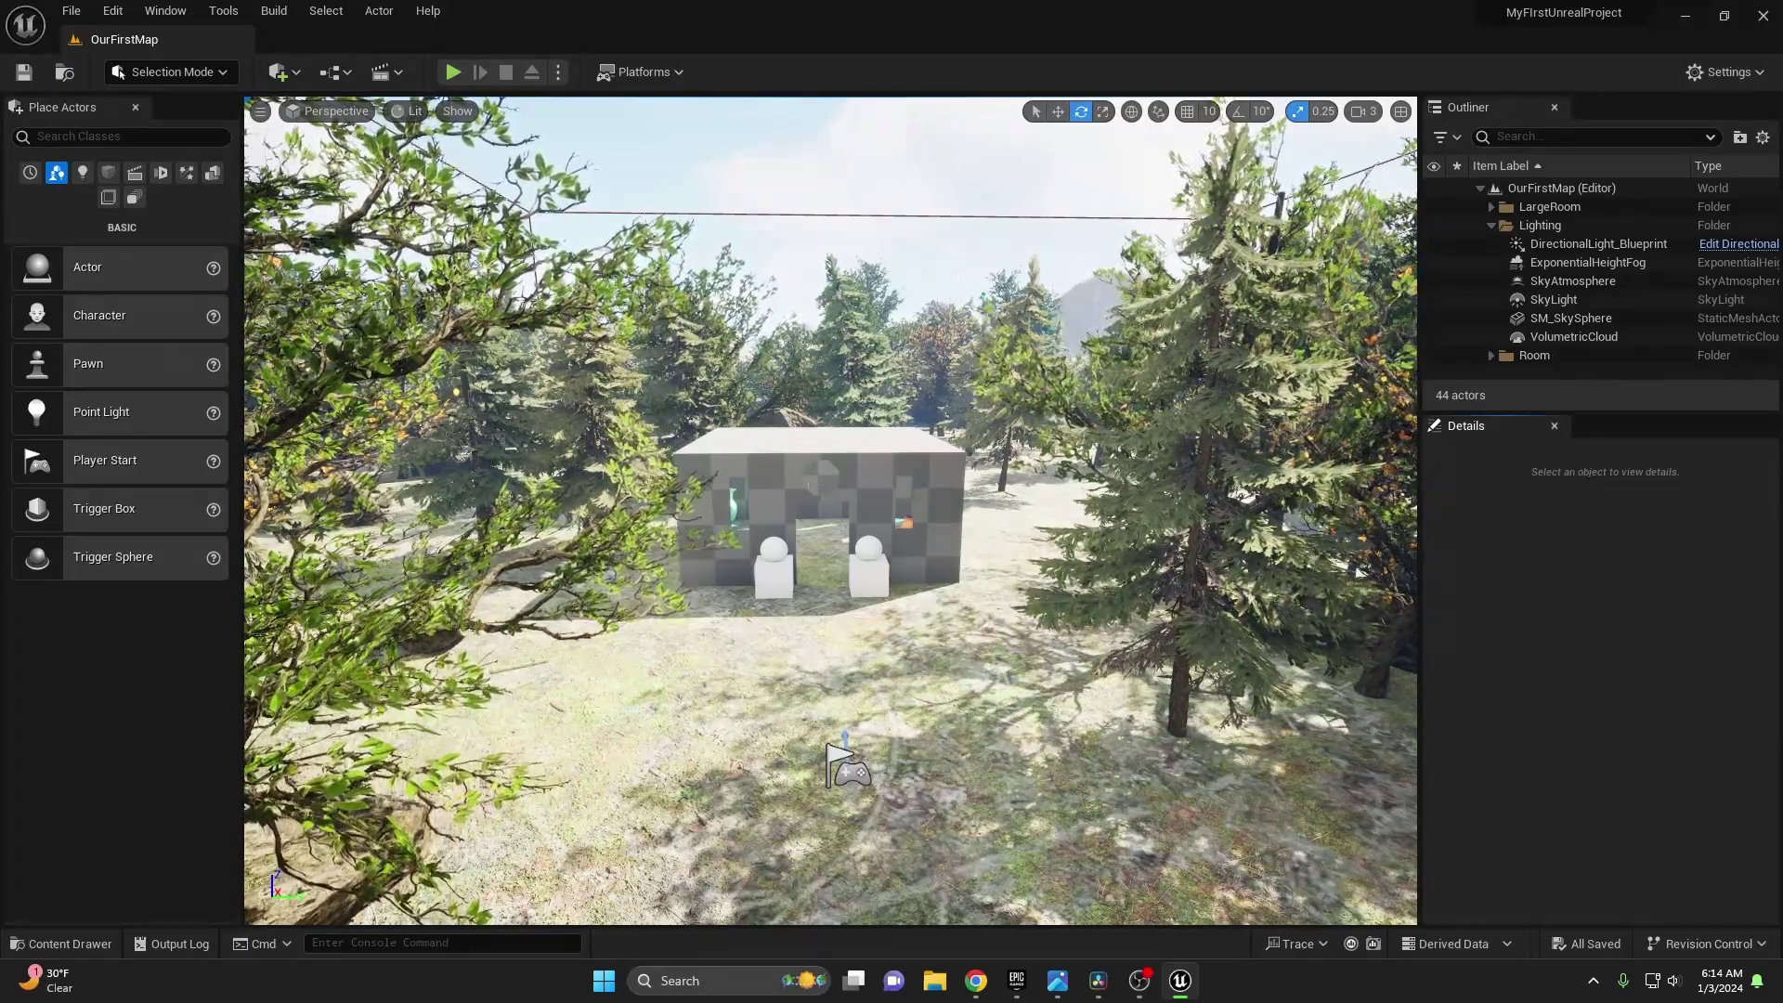
# Delete DirectionalLight_Blueprint, SkyAtmosphere and SkyLight from the Lighting folder.
pyautogui.hotkey('alt', 'Tab')
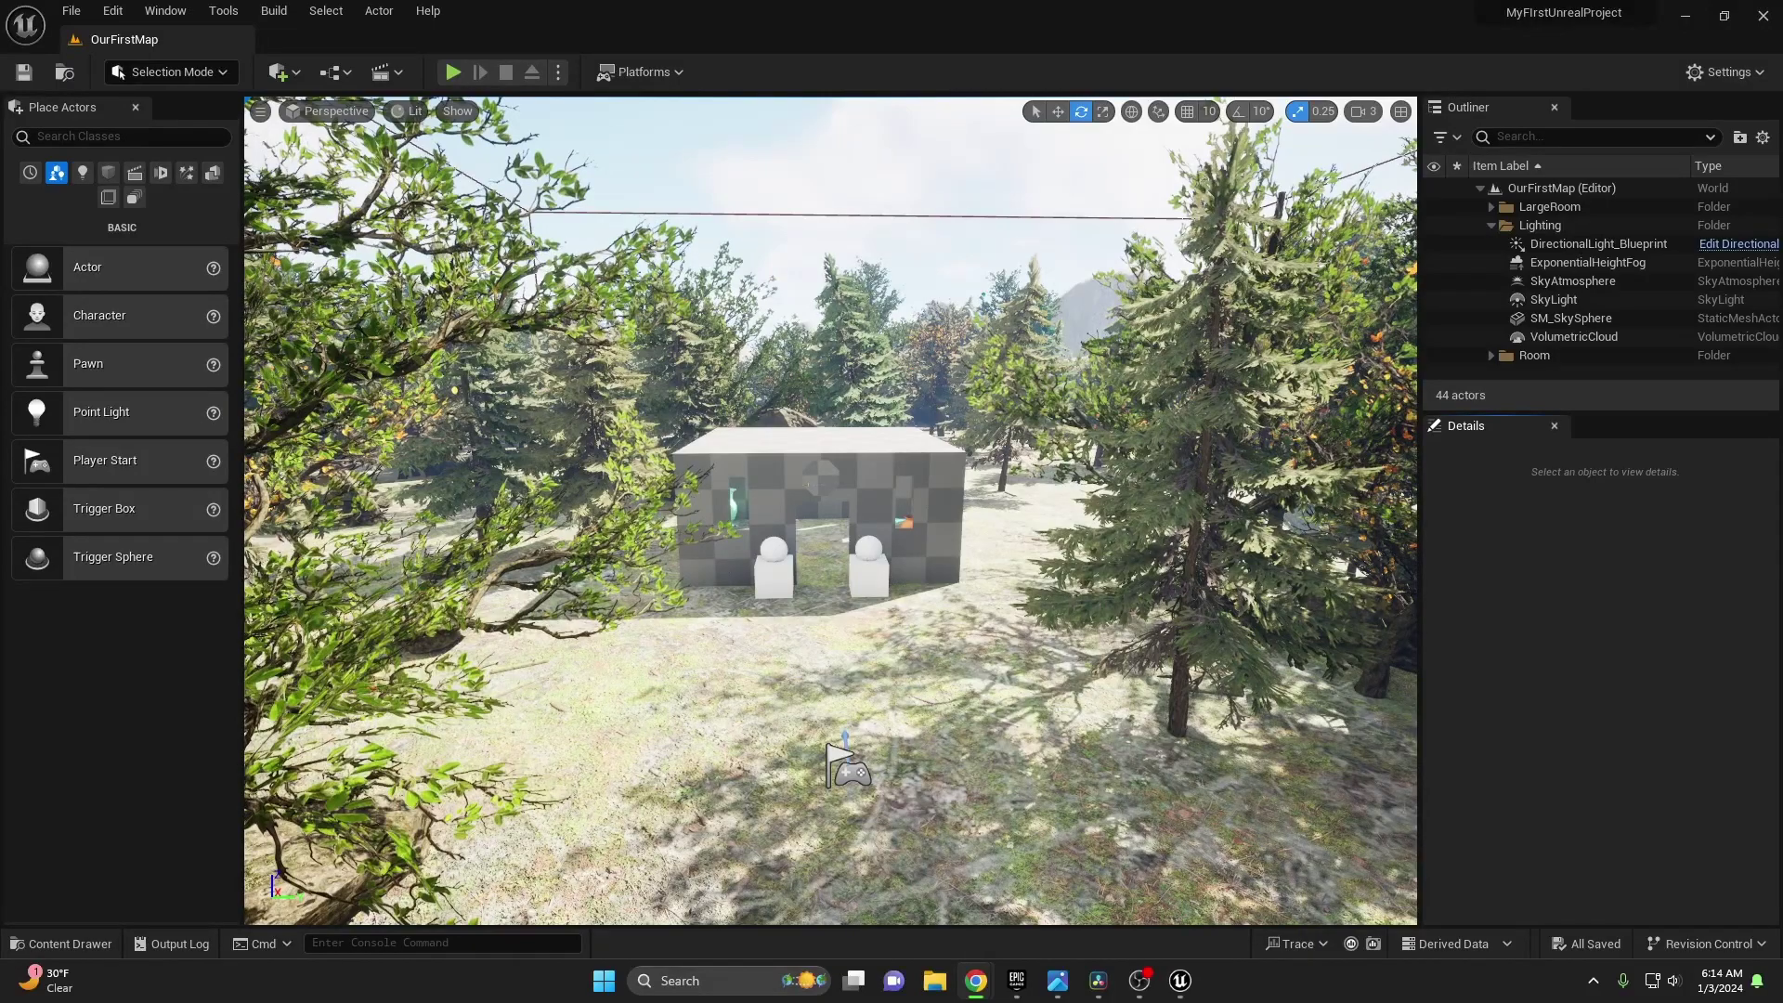
pyautogui.click(1570, 244)
pyautogui.keyDown('ctrl'); pyautogui.click(1578, 280); pyautogui.keyUp('ctrl')
pyautogui.keyDown('ctrl'); pyautogui.click(1576, 302); pyautogui.keyUp('ctrl')
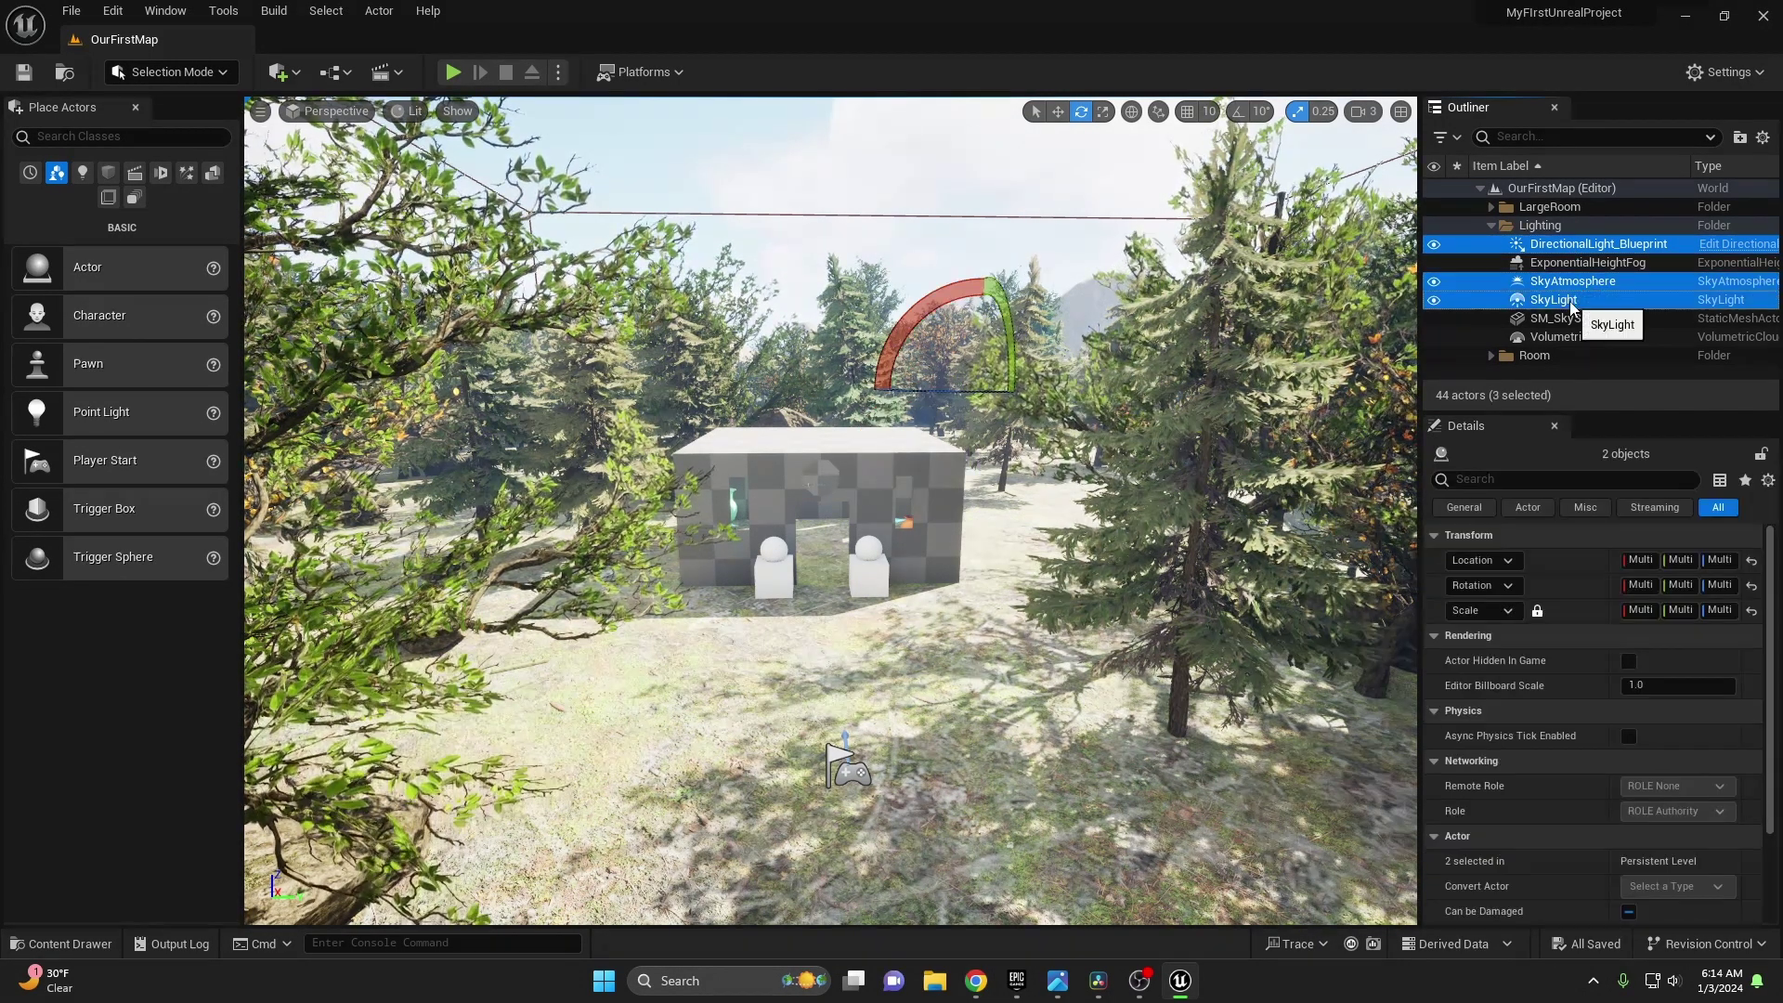
pyautogui.press('Delete')
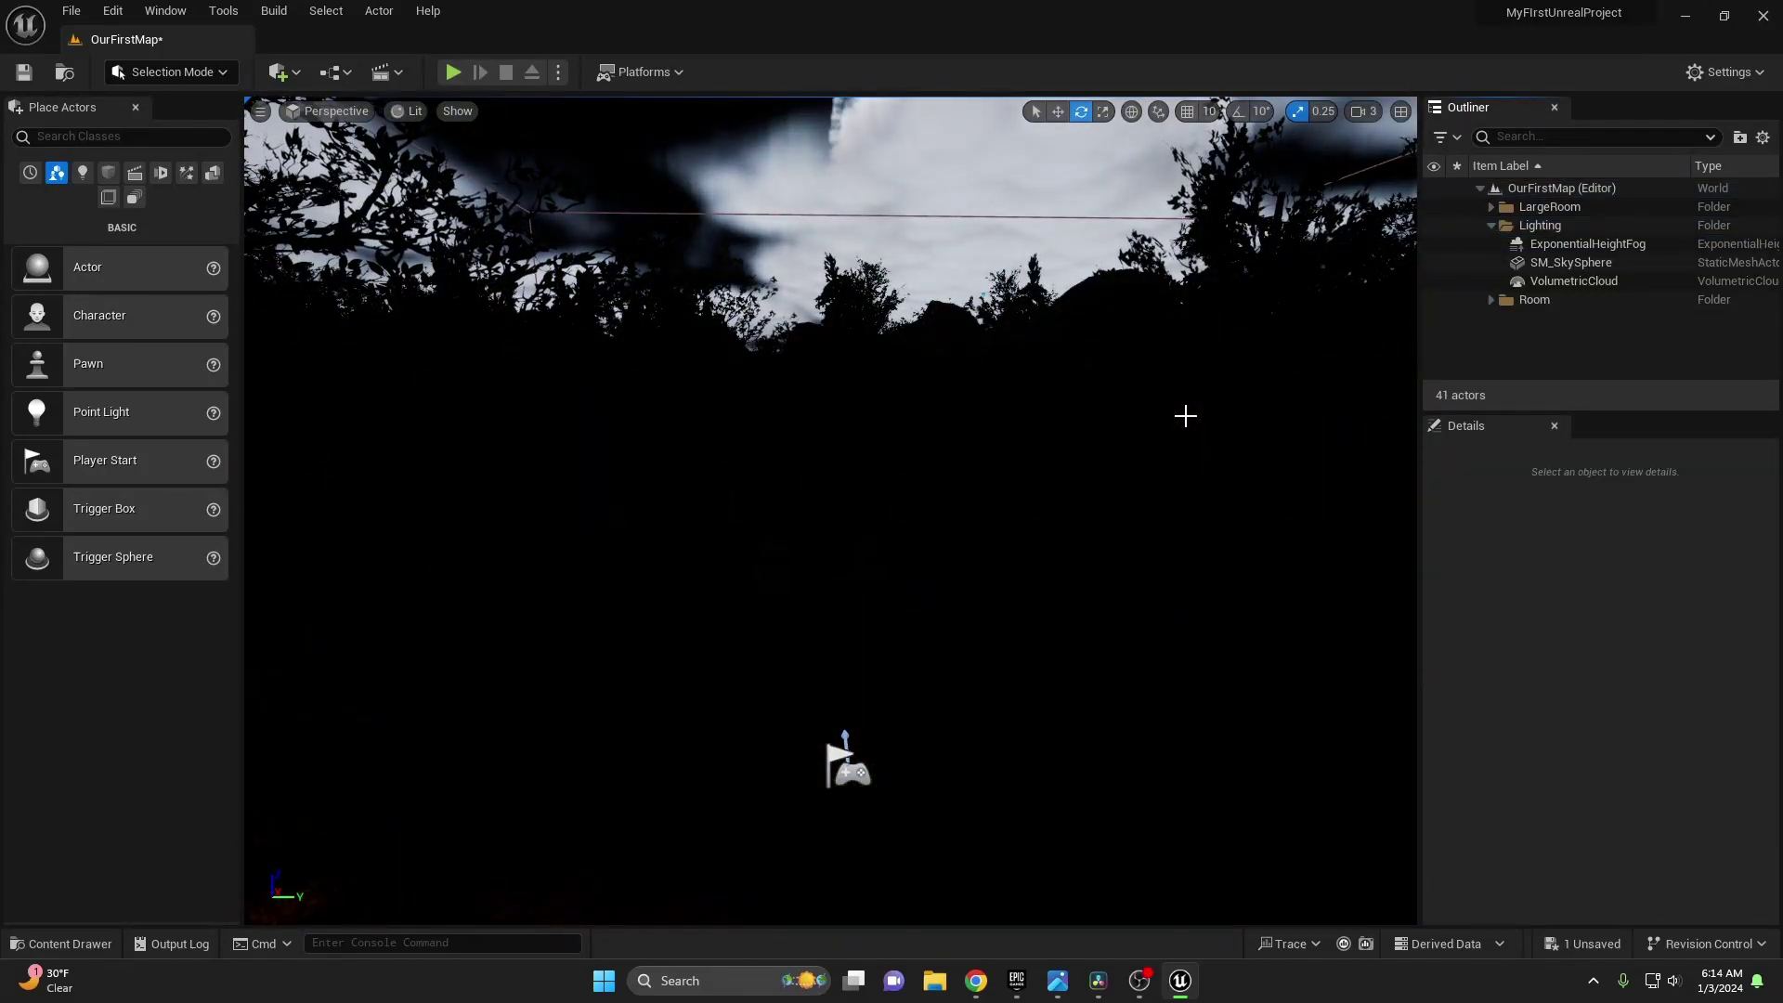
pyautogui.moveTo(1185, 416); pyautogui.dragTo(1778, 497, button='right')
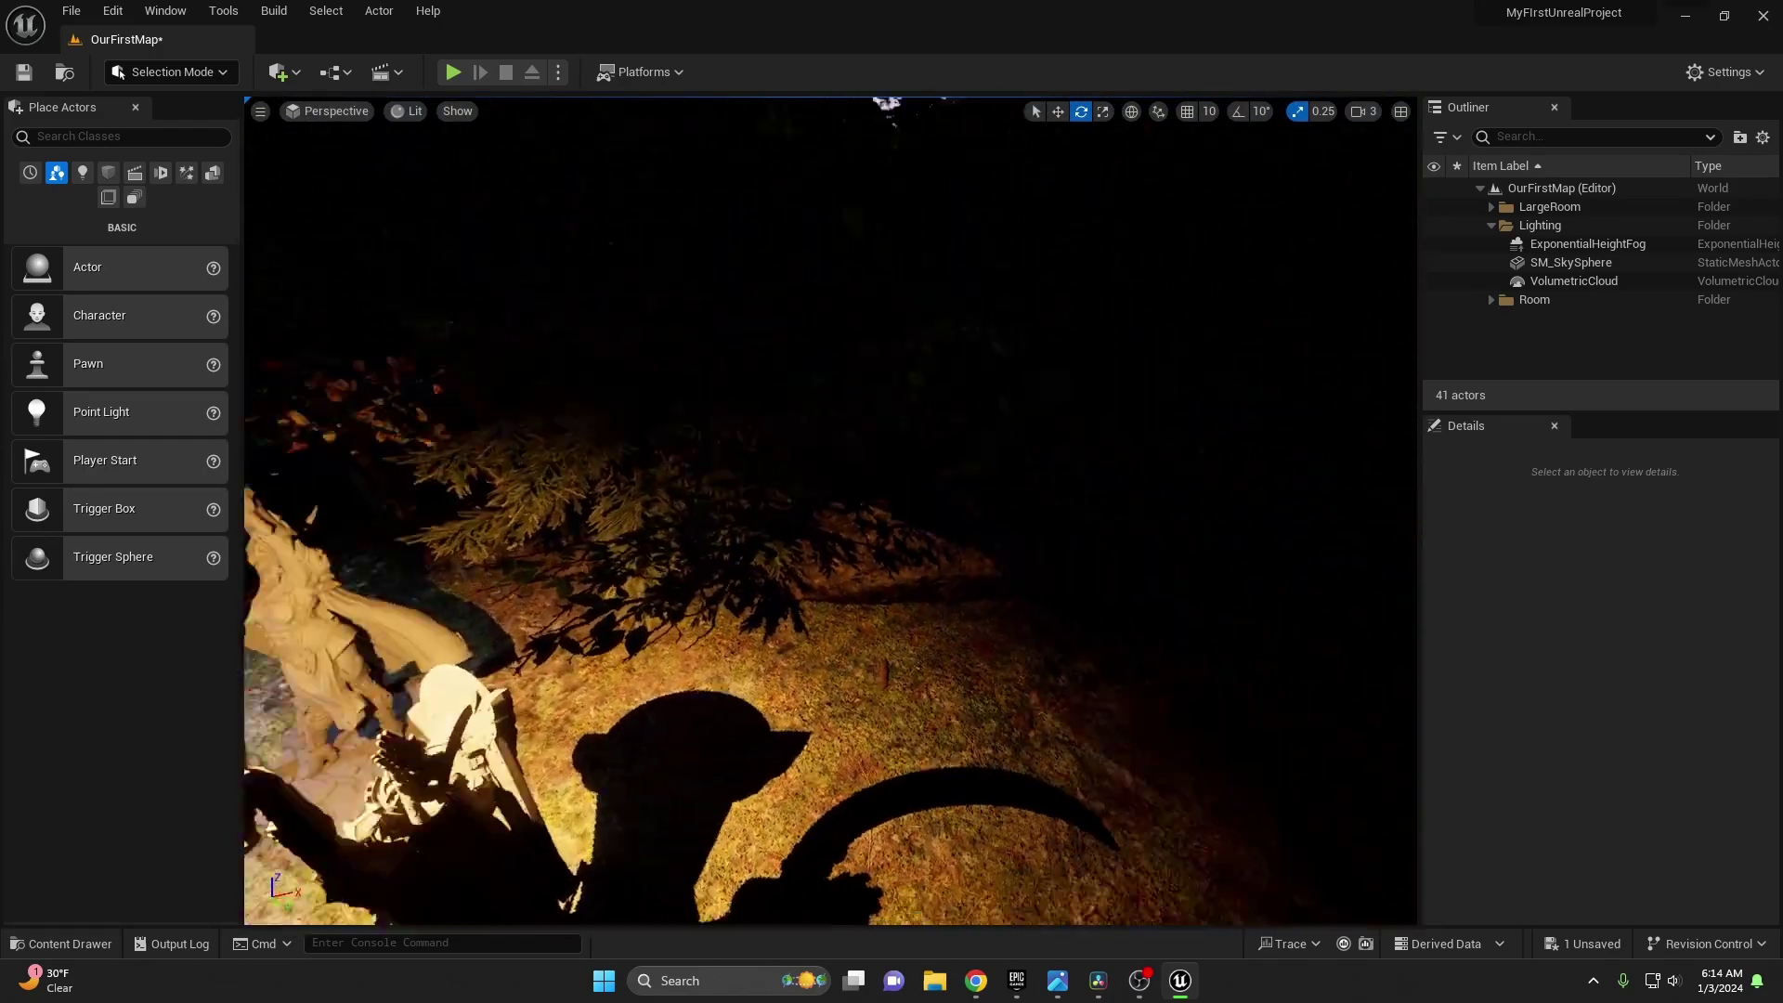
pyautogui.moveTo(1226, 534); pyautogui.dragTo(1249, 448, button='right')
pyautogui.click(1556, 264)
pyautogui.moveTo(1229, 263); pyautogui.dragTo(1156, 99, button='right')
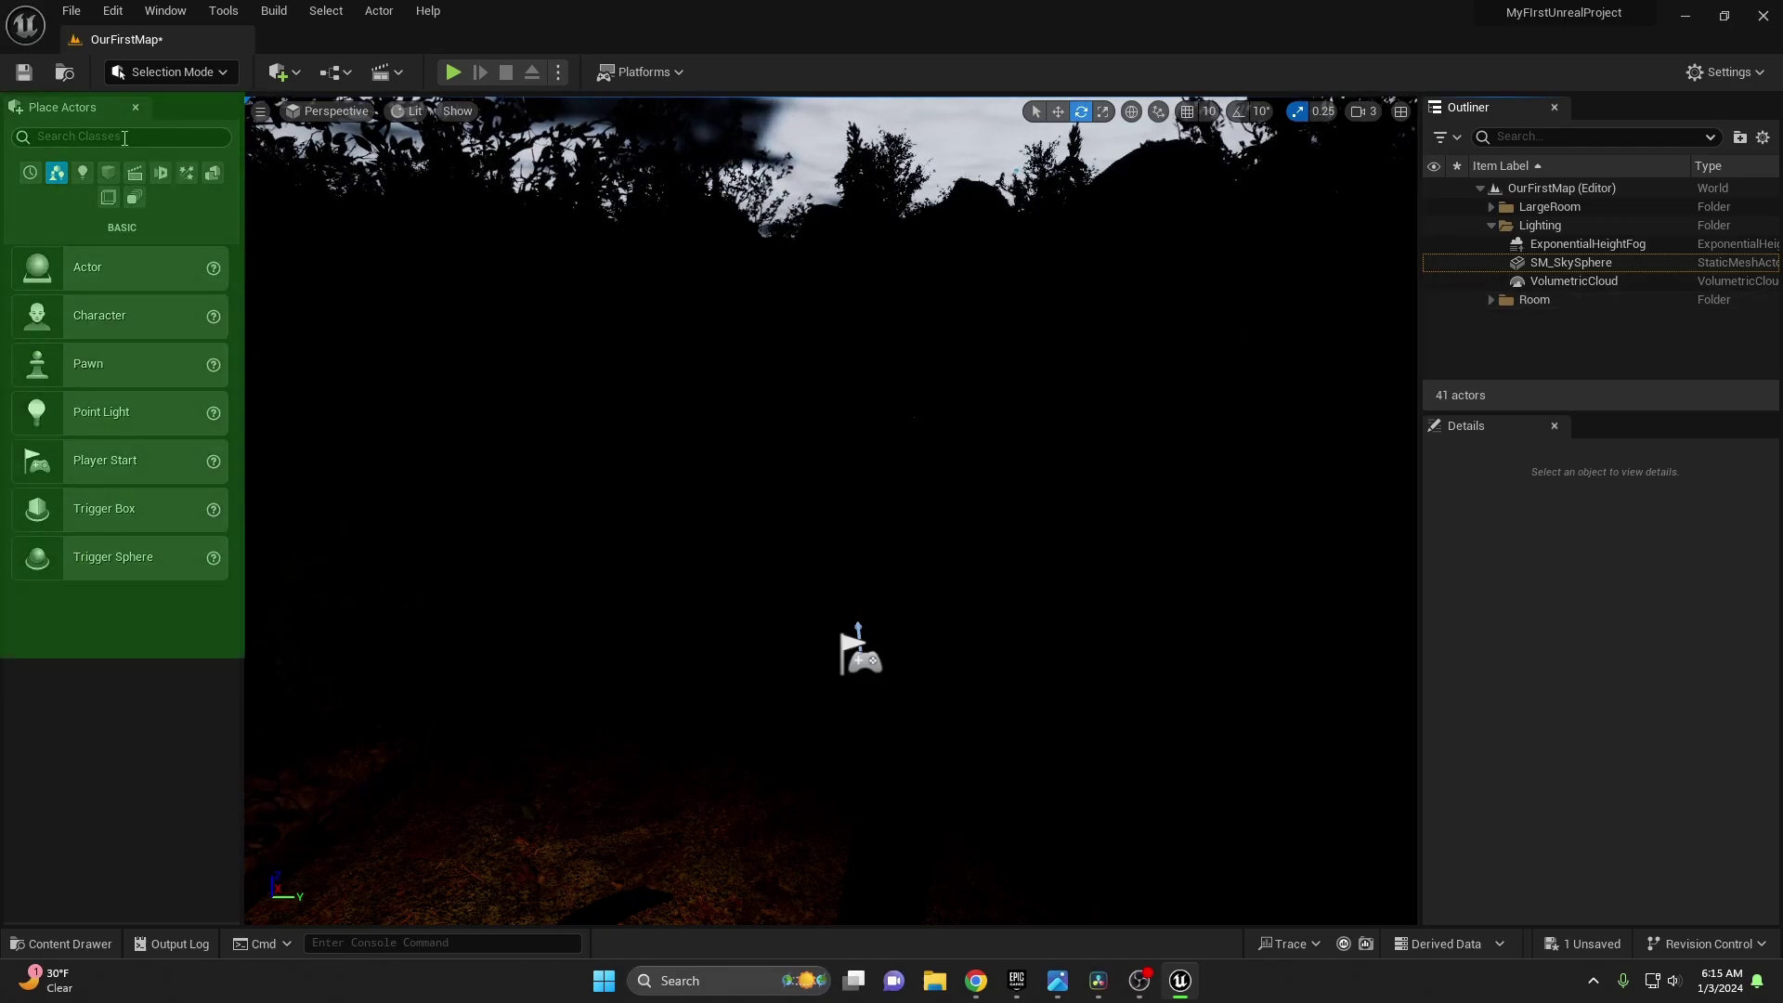
# Search all actor classes for "Sky" and place a Sky Atmosphere actor in front of the building.
pyautogui.click(135, 197)
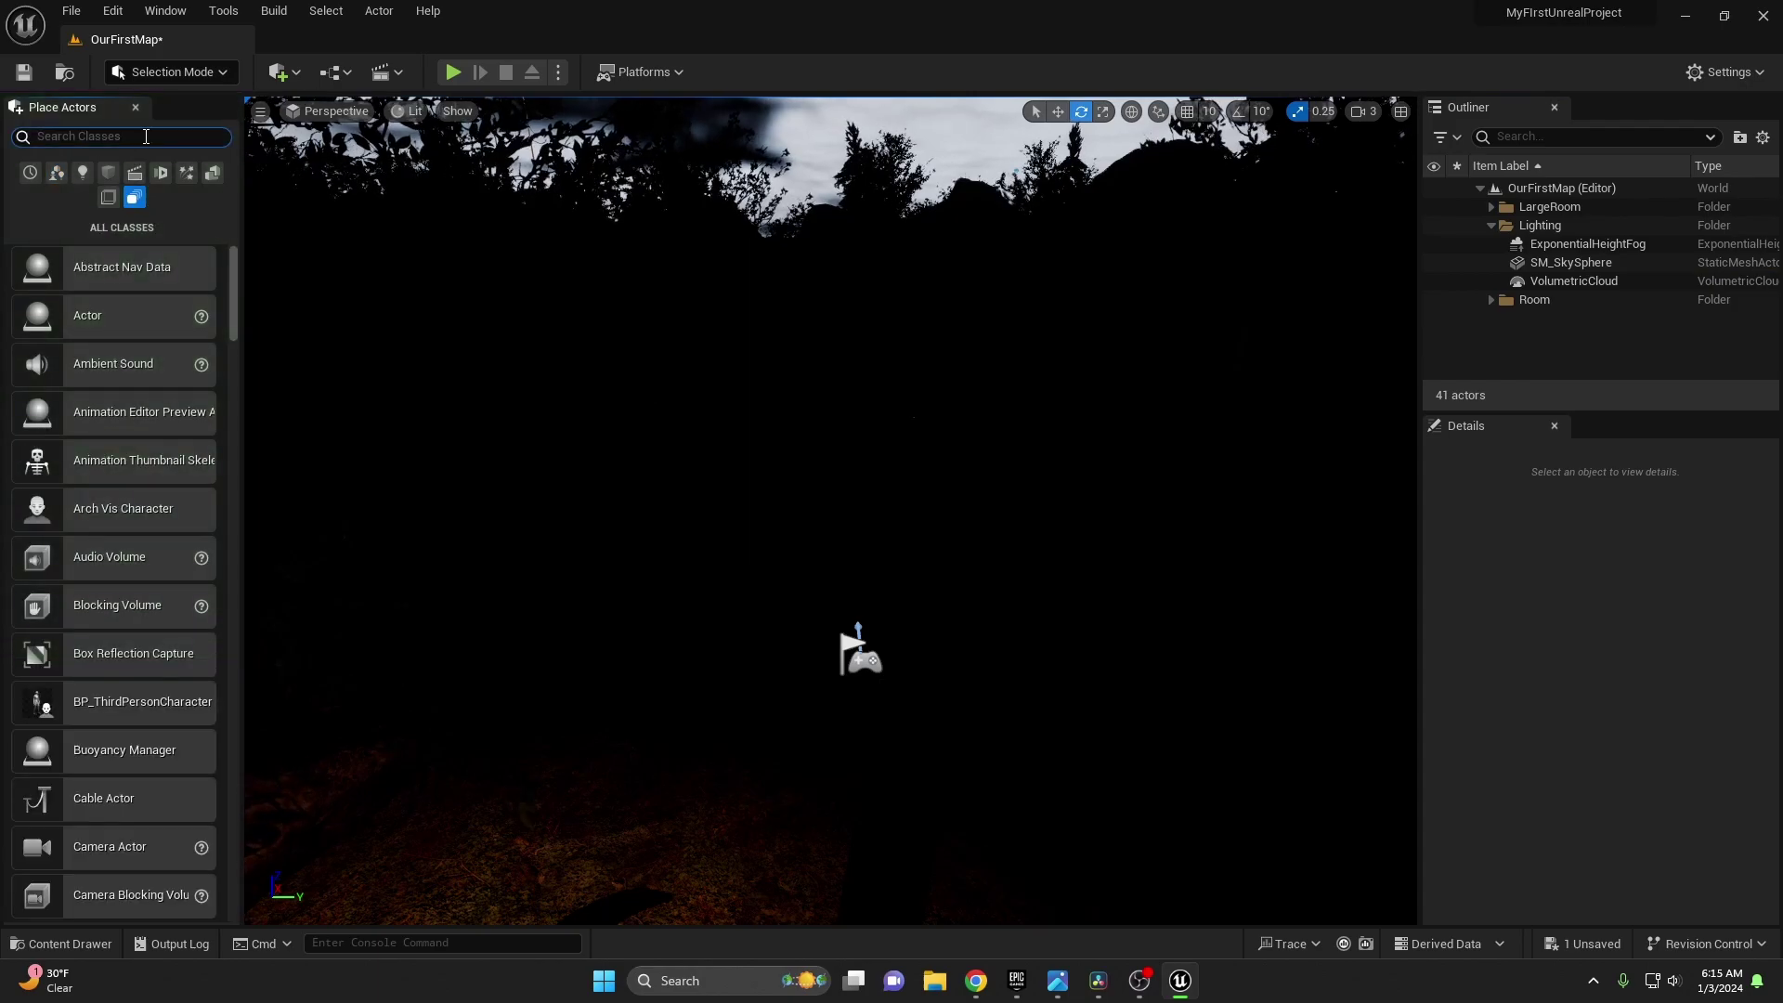
pyautogui.click(146, 136)
pyautogui.write('Sky')
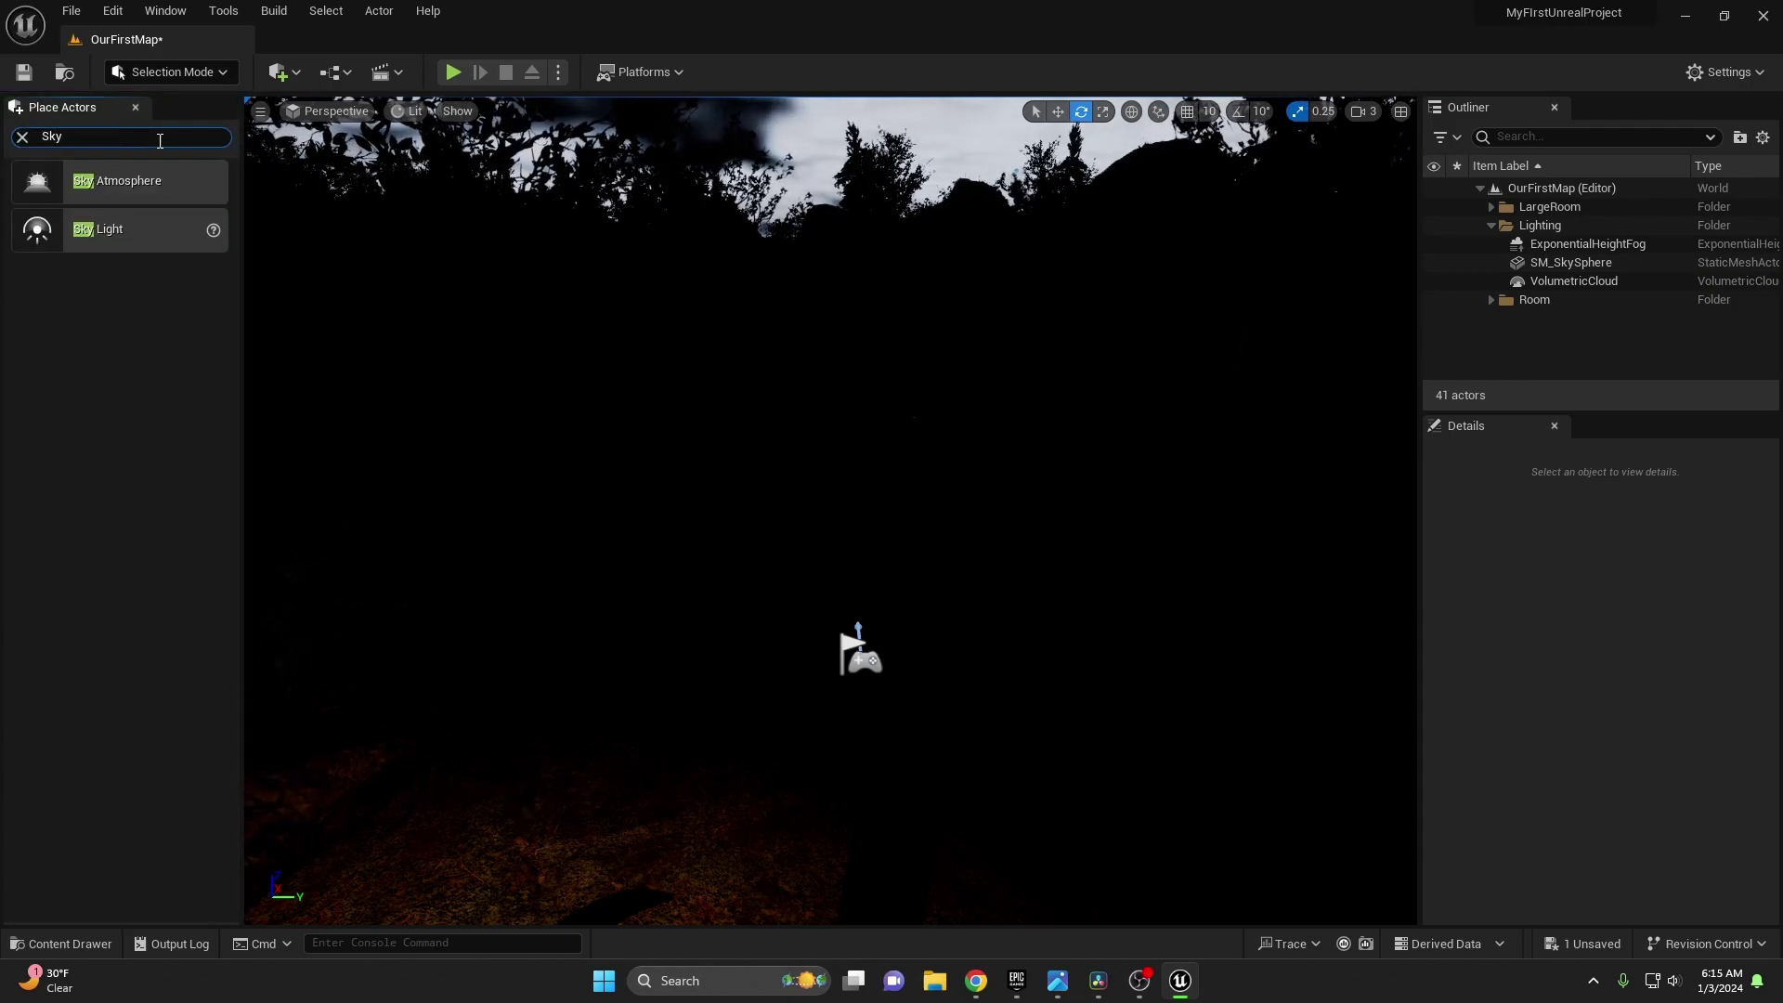
pyautogui.moveTo(108, 193); pyautogui.dragTo(719, 490)
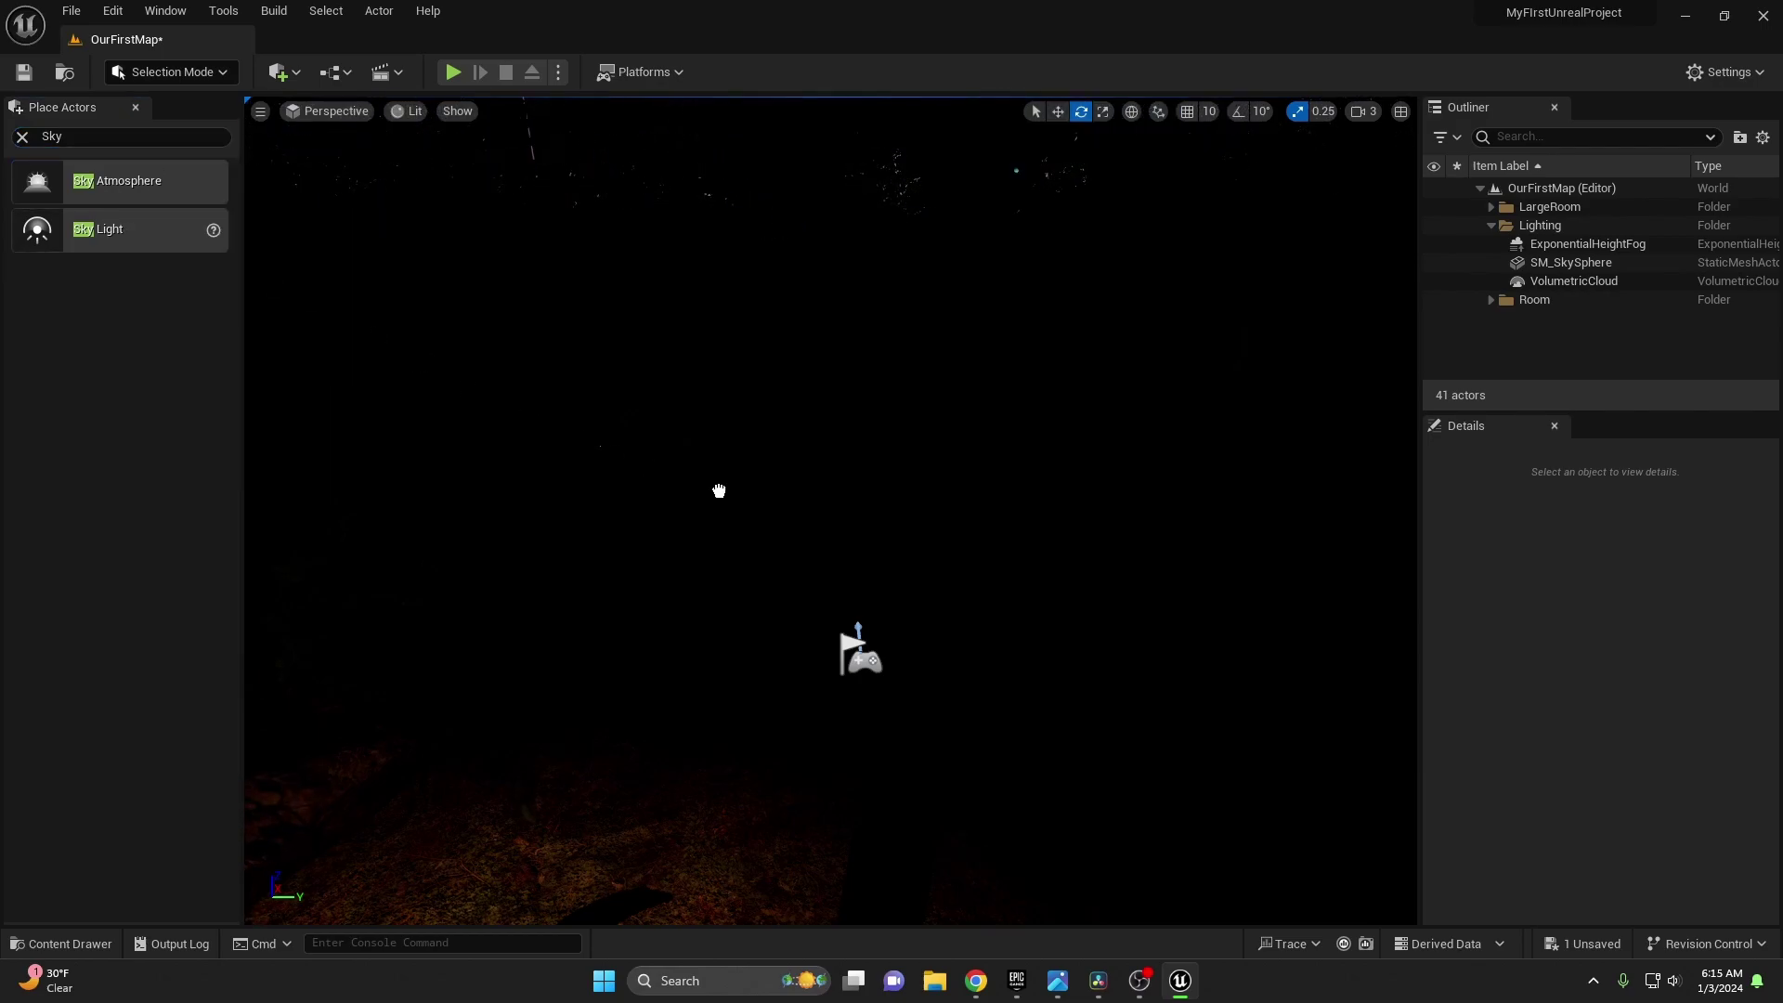
pyautogui.moveTo(822, 529); pyautogui.dragTo(821, 529)
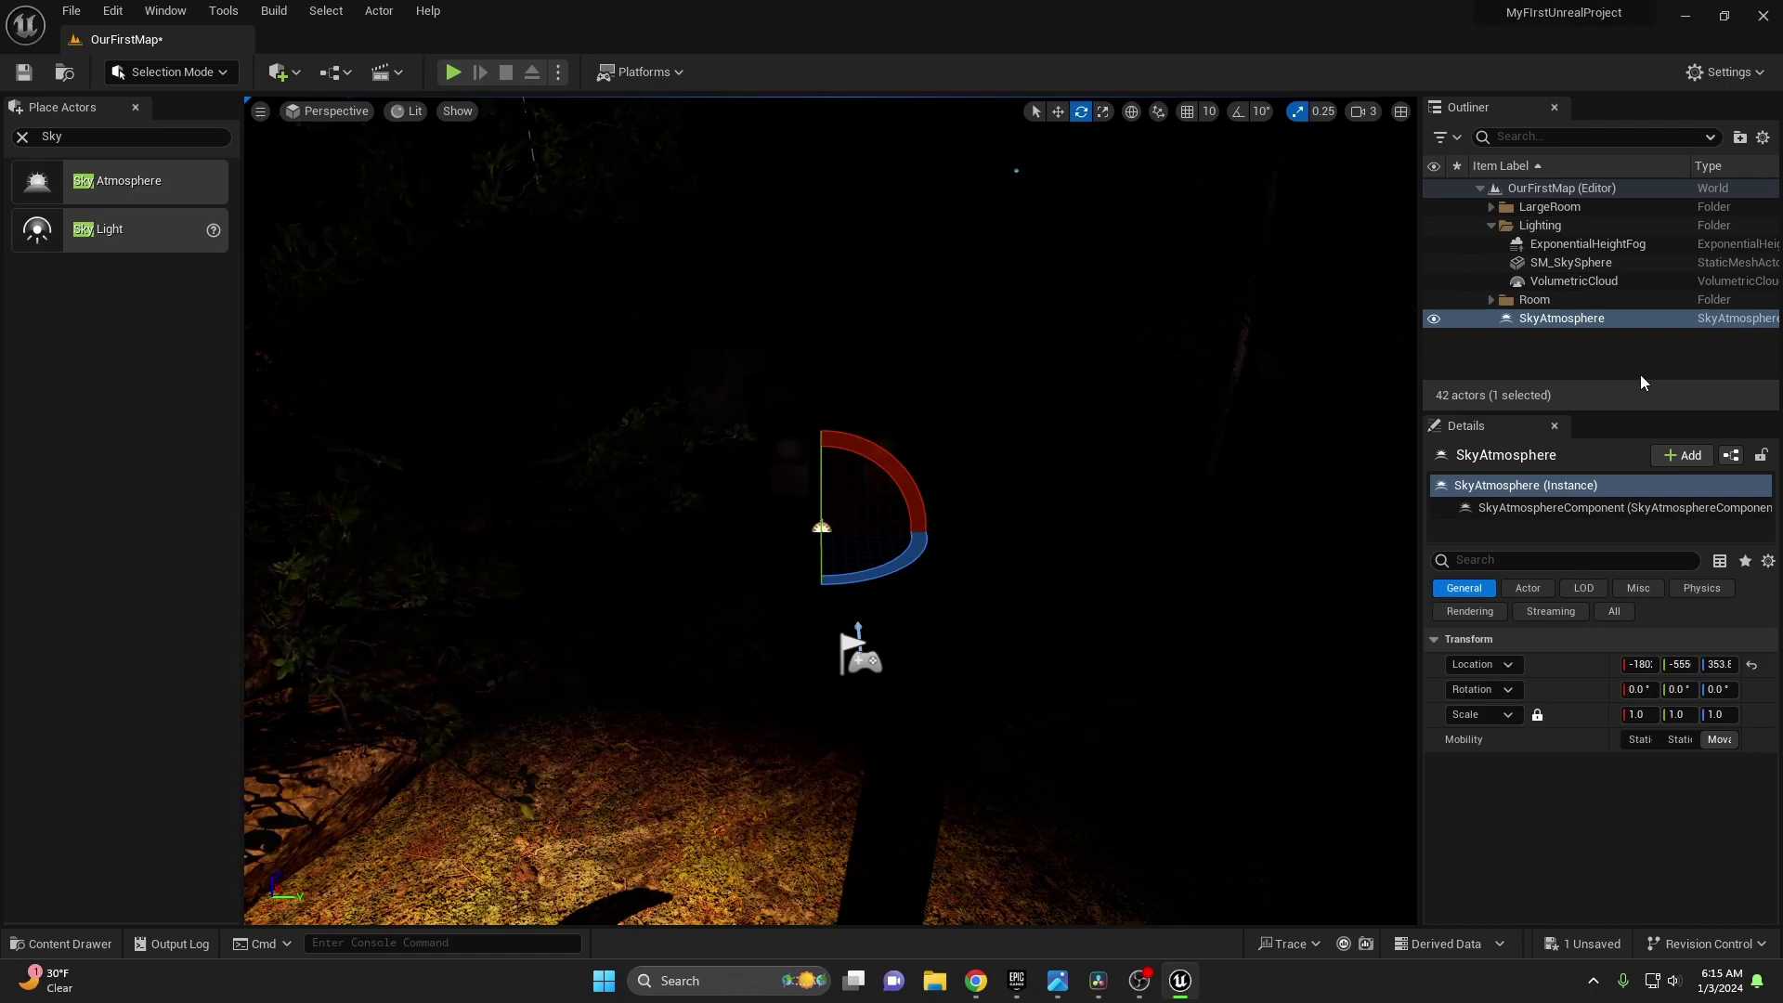
# Clear the actor search and place a Directional Light from the lights category in front of the building.
pyautogui.click(22, 137)
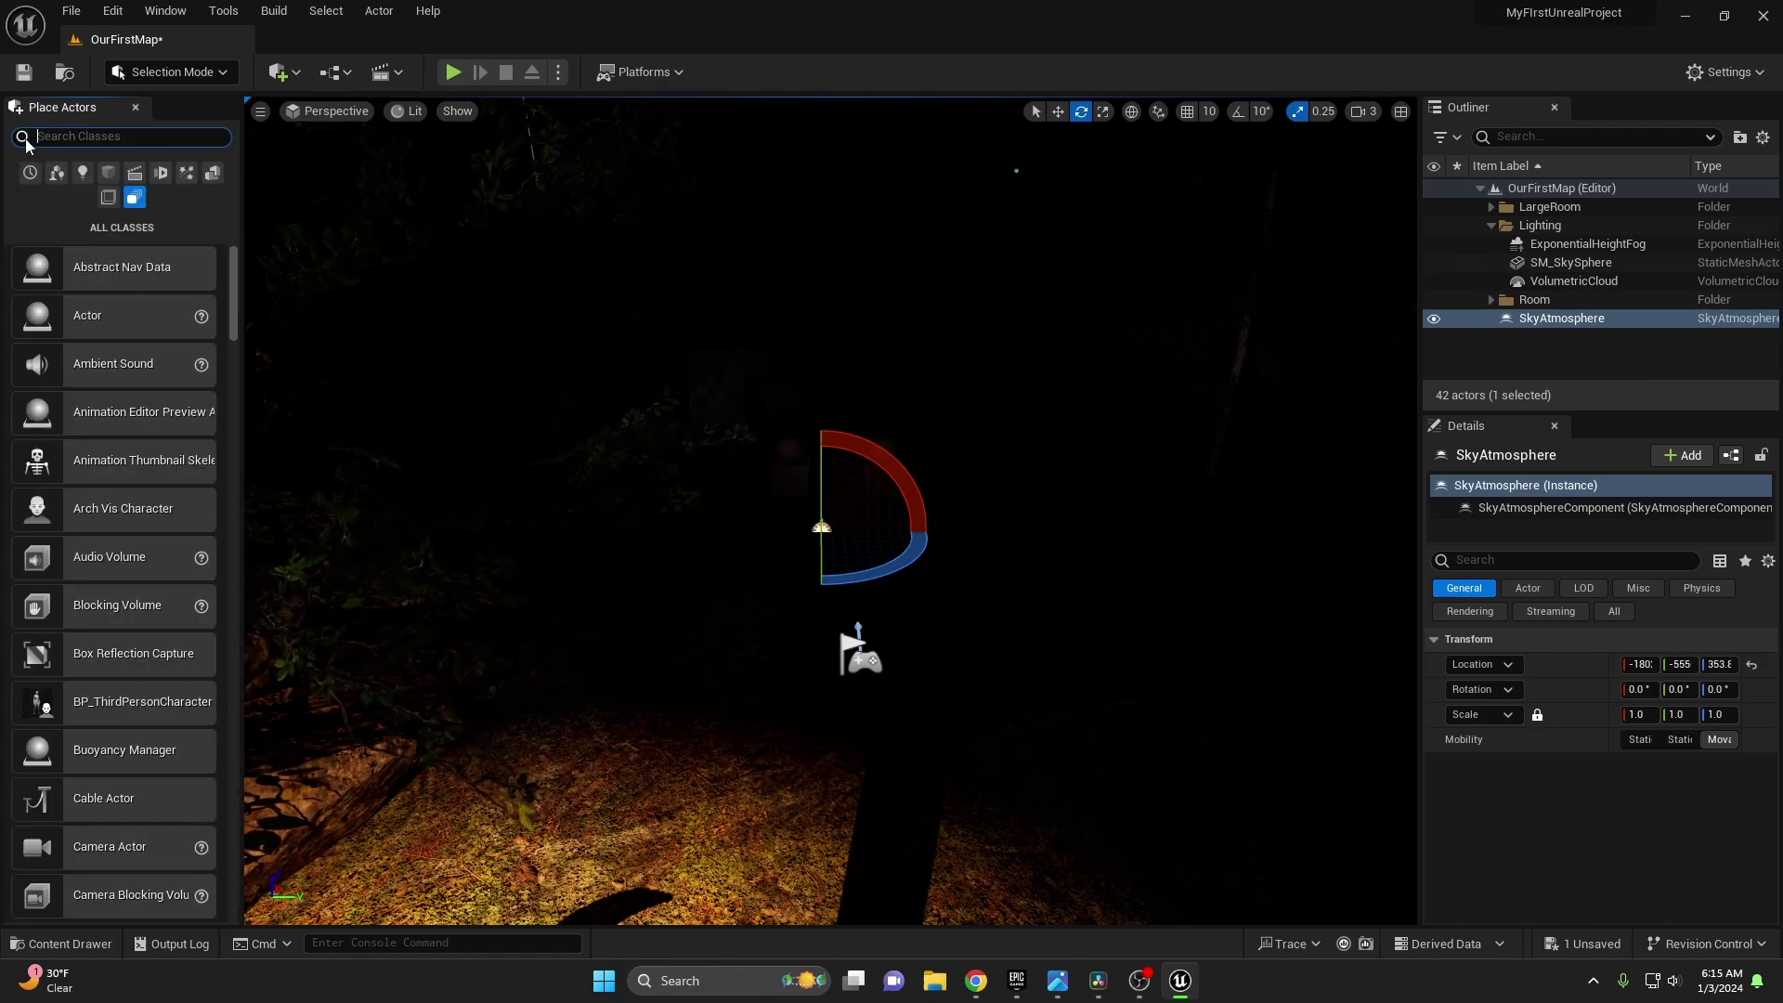
pyautogui.click(83, 172)
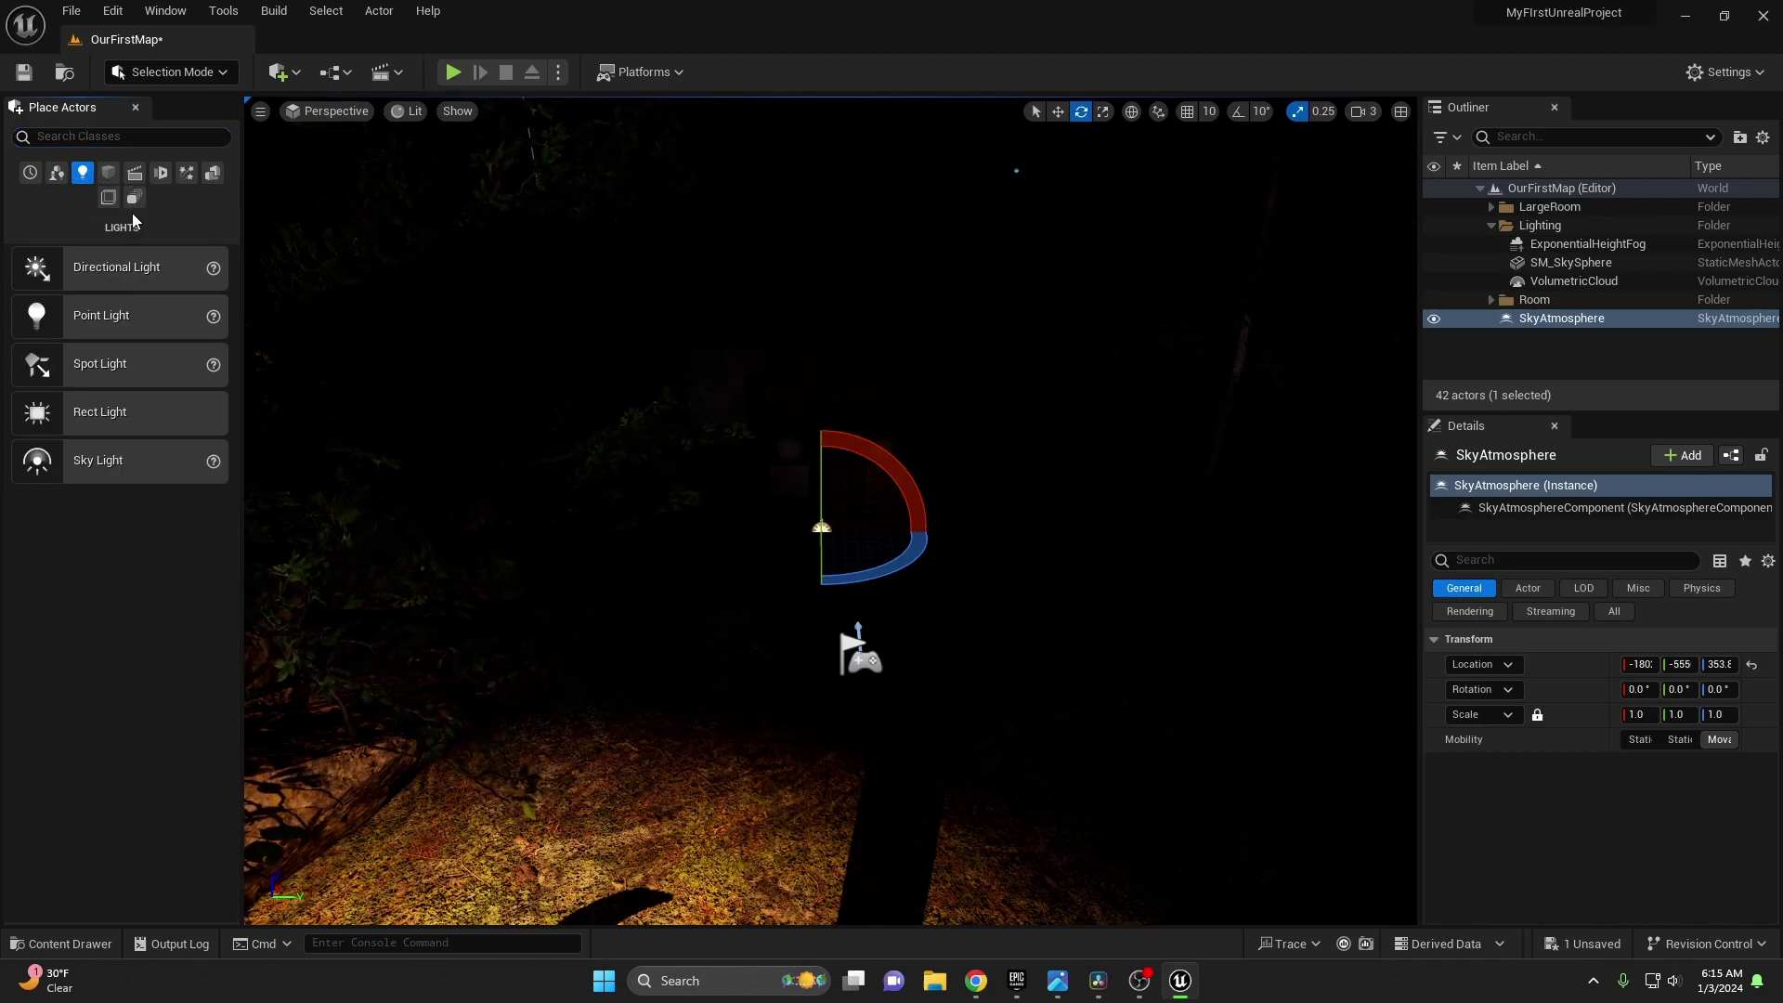
pyautogui.moveTo(112, 266); pyautogui.dragTo(967, 511)
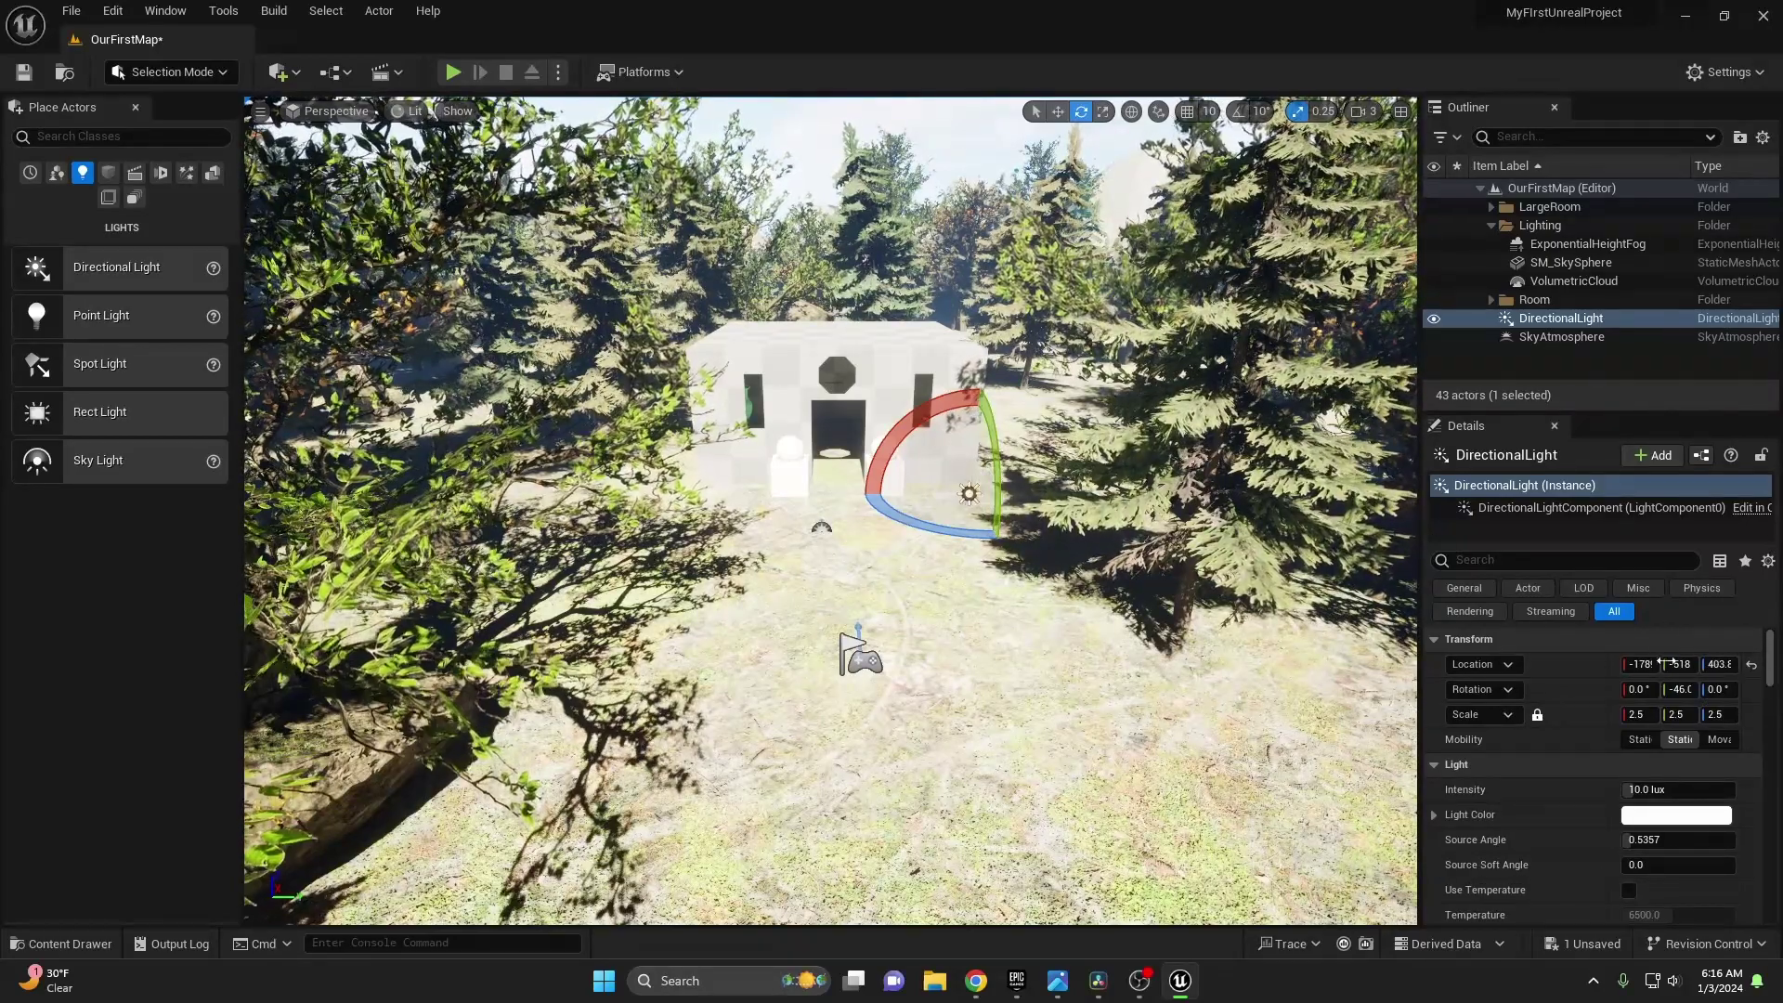
# Filter the directional light's details for "atmosp", try an Atmosphere Sun Light Index of 1 and return it to 0.
pyautogui.click(1519, 558)
pyautogui.write('atmosp')
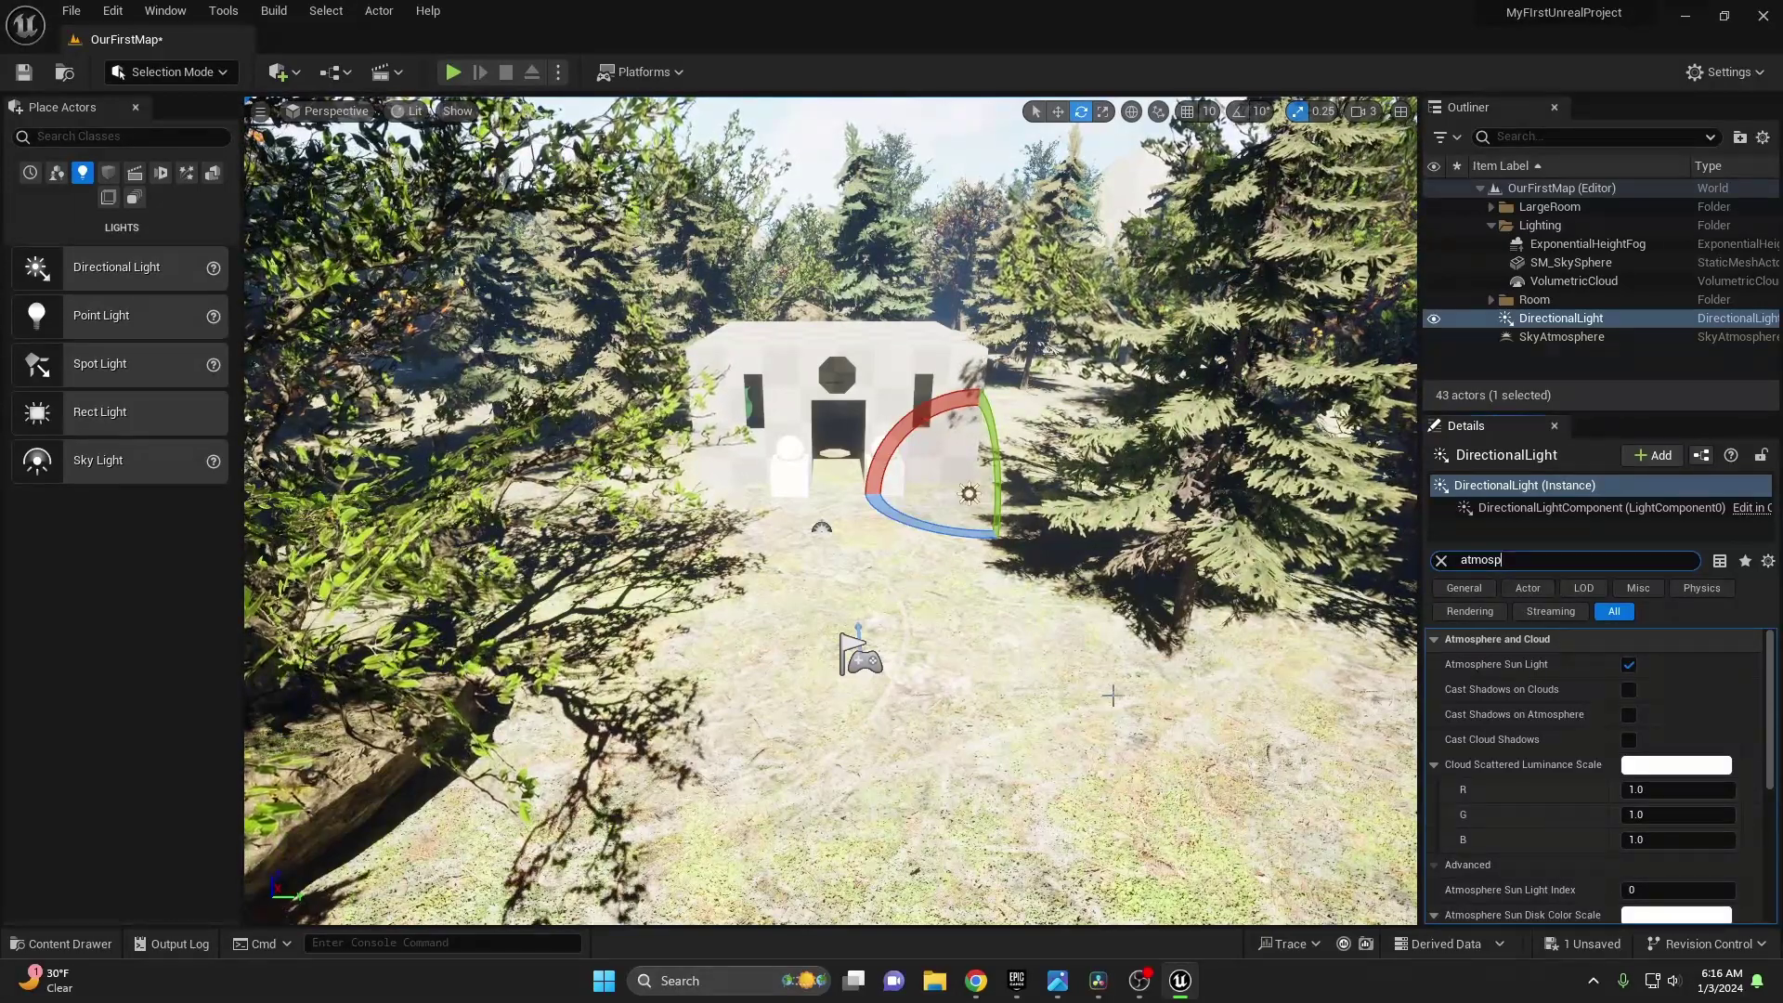
pyautogui.scroll(-3, 1543, 728)
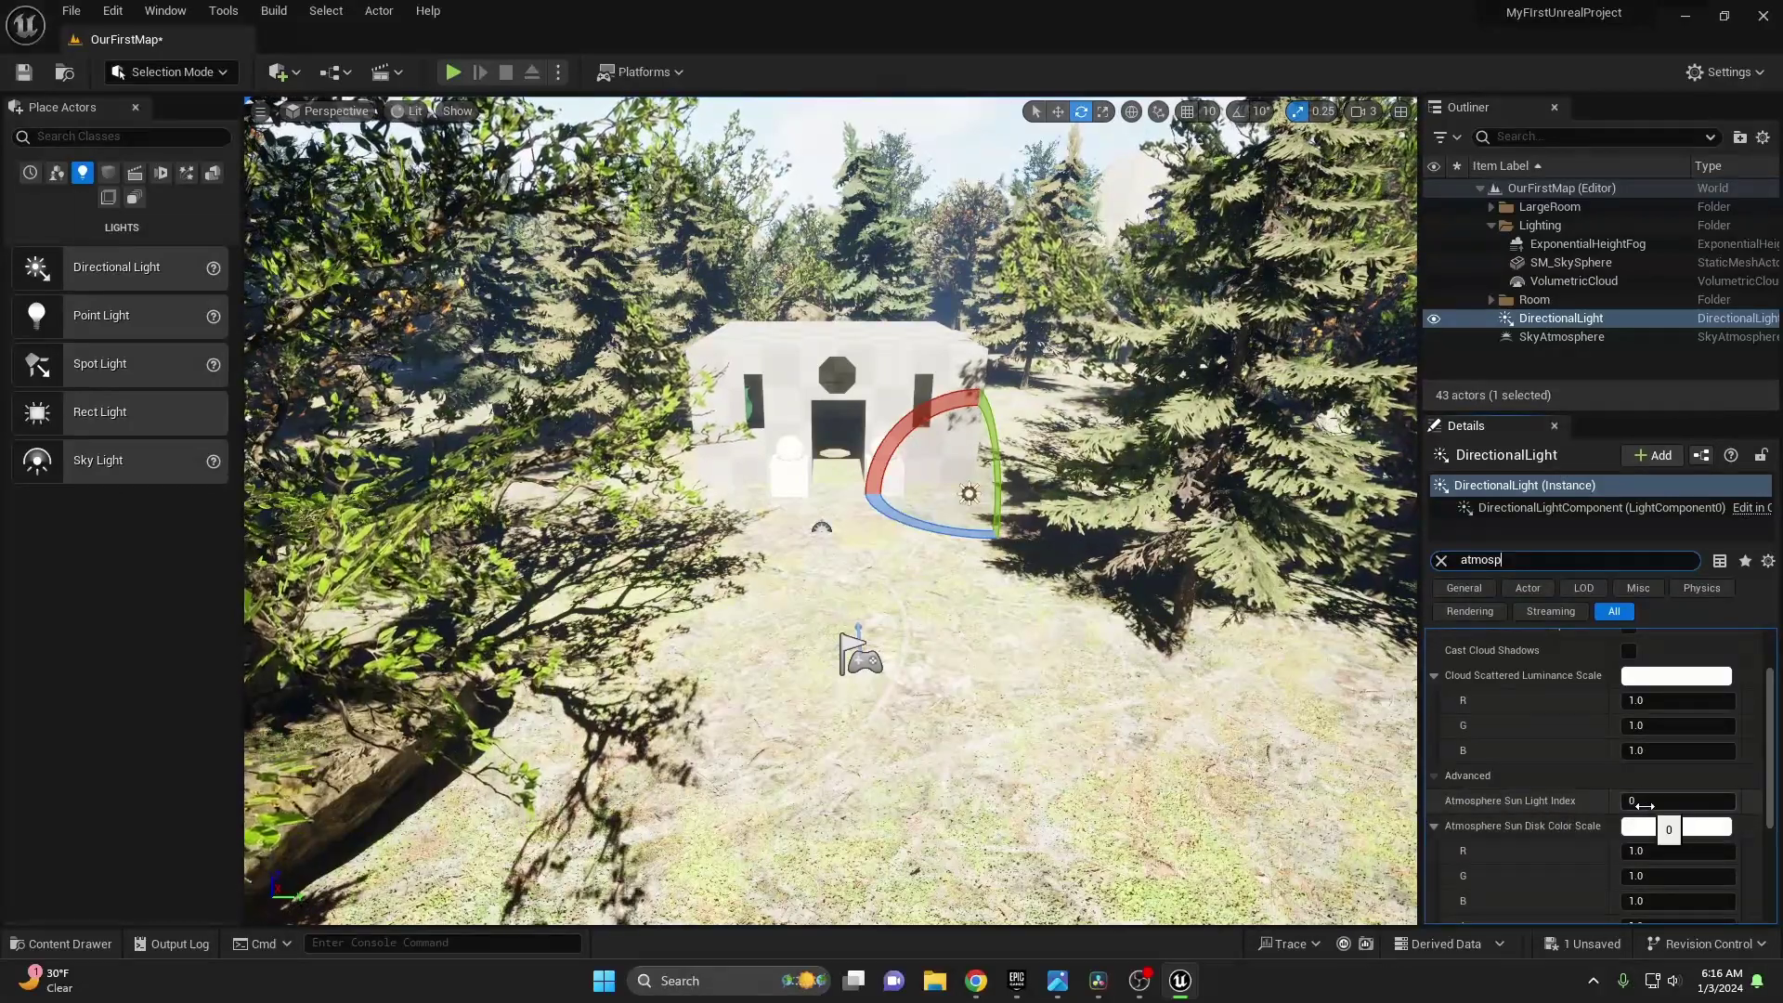
pyautogui.click(1648, 804)
pyautogui.moveTo(1648, 804)
pyautogui.mouseDown()
pyautogui.moveTo(1733, 804)
pyautogui.moveTo(1651, 804)
pyautogui.mouseUp()
pyautogui.click(1652, 804)
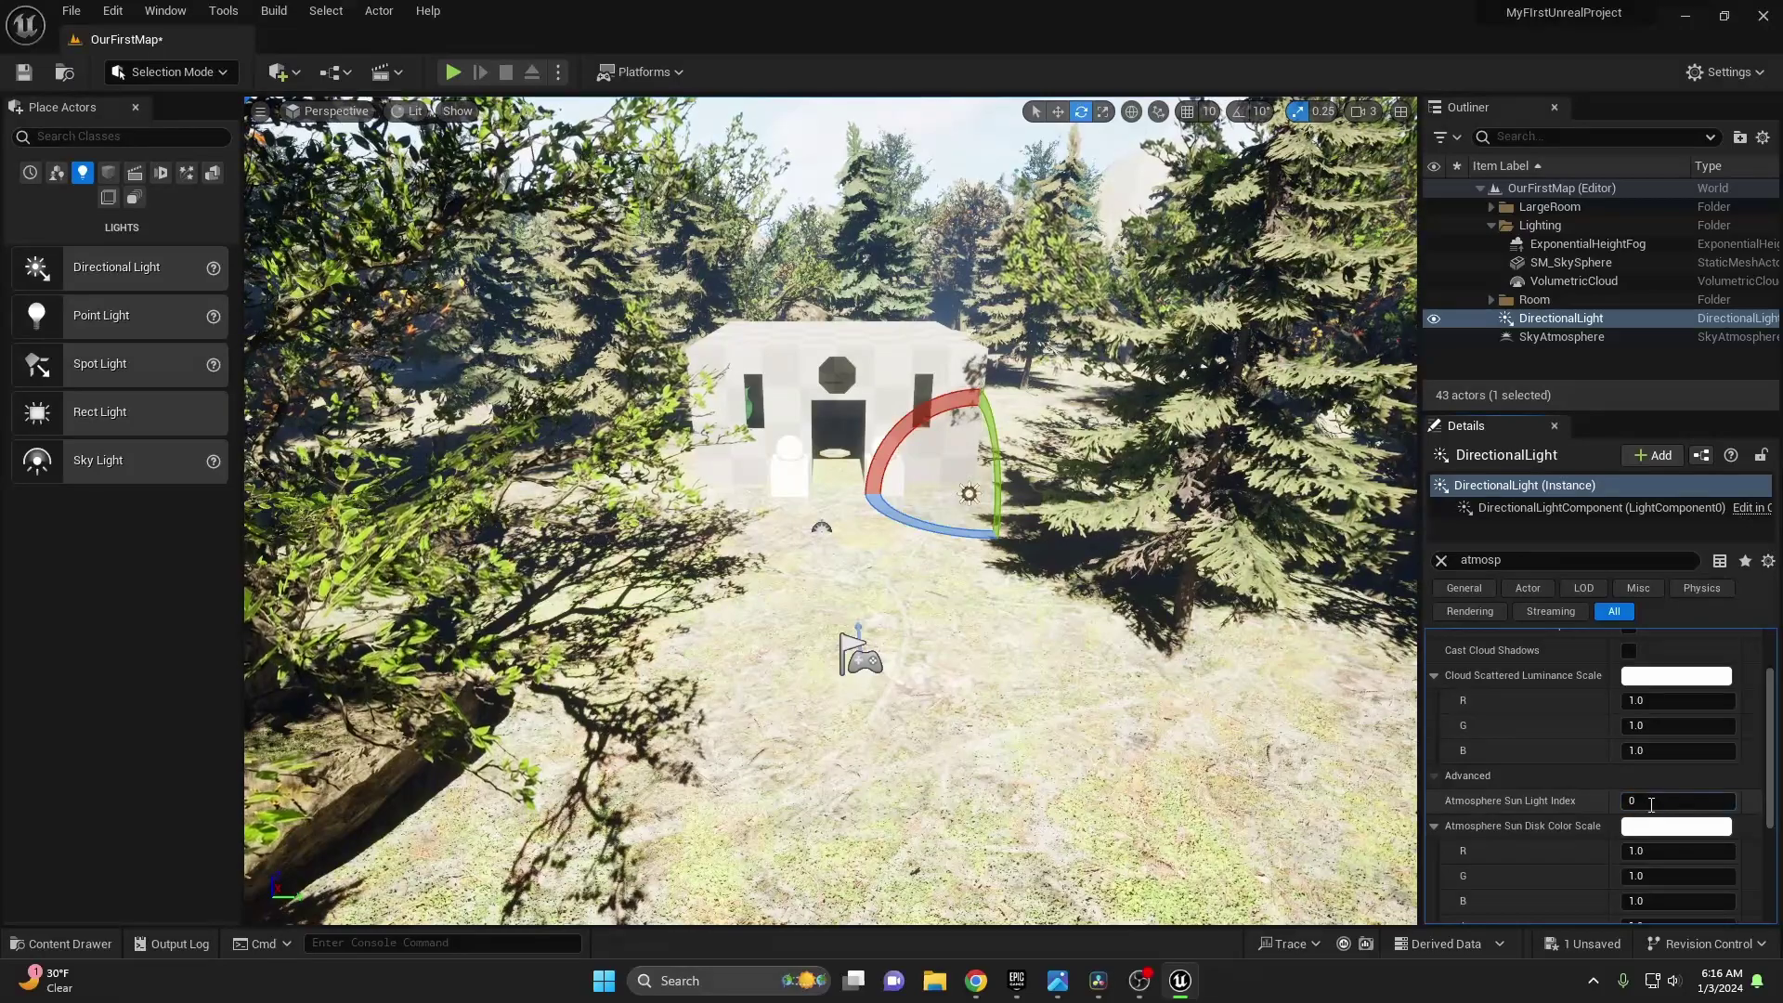
pyautogui.write('1')
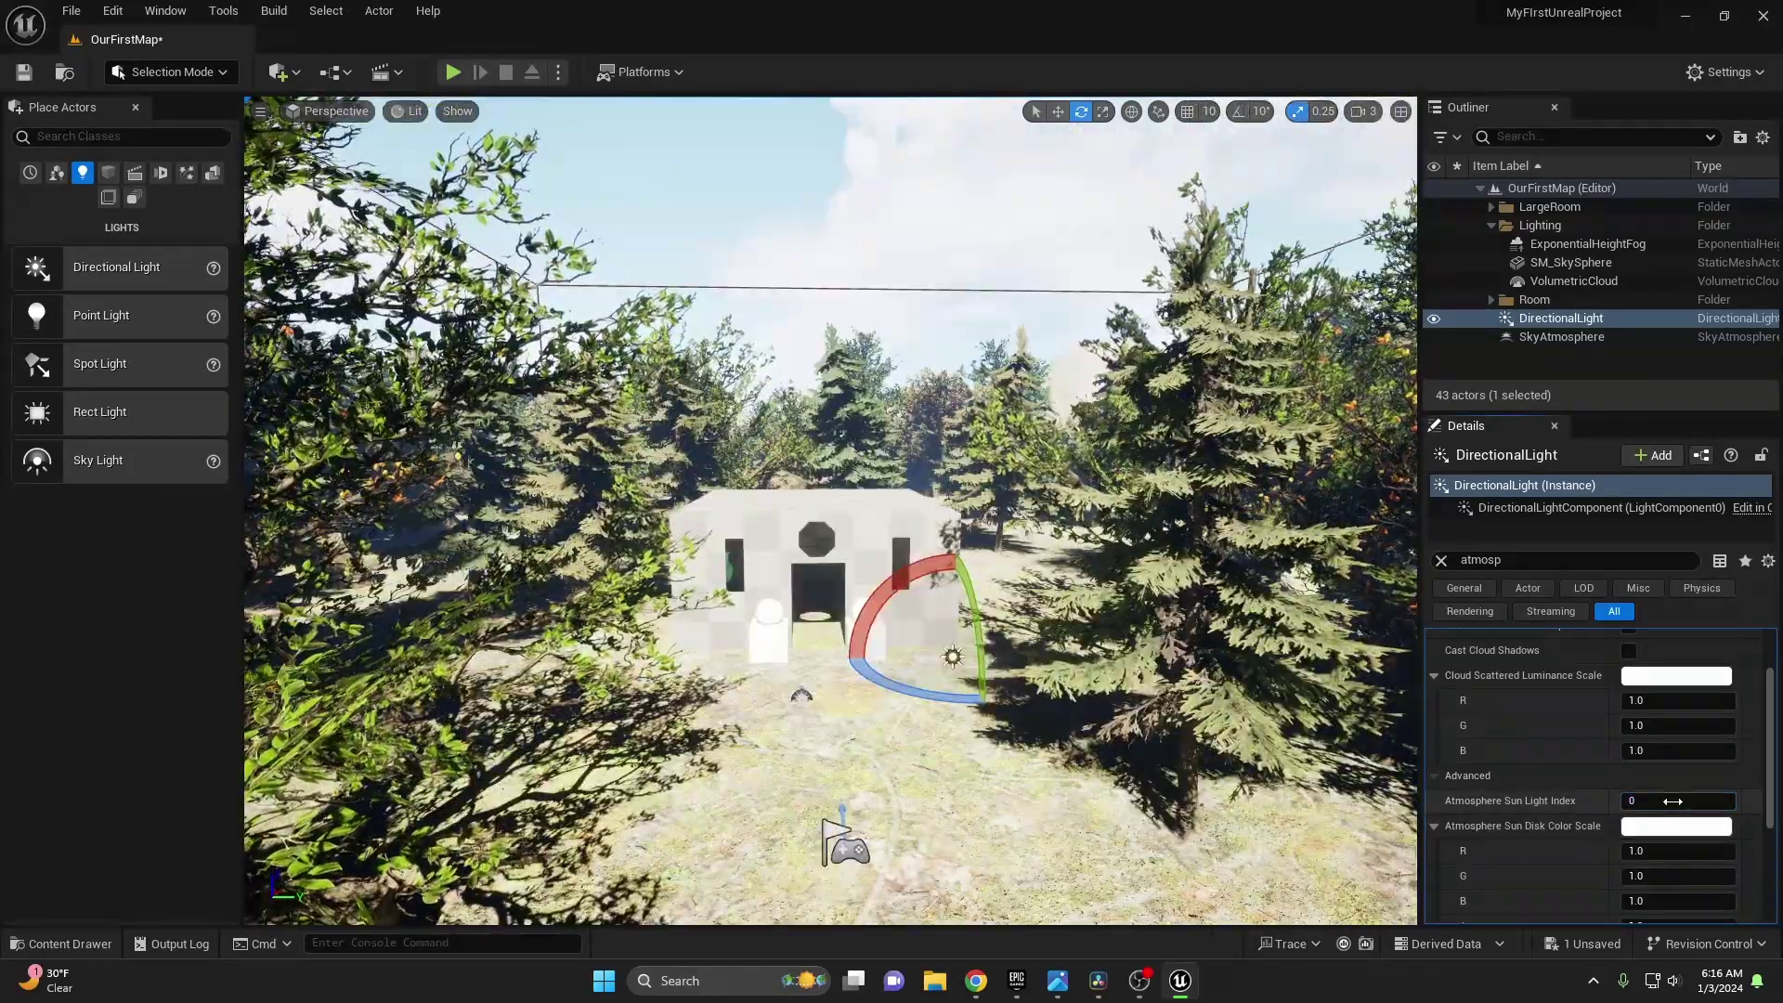
pyautogui.moveTo(1672, 801); pyautogui.dragTo(1623, 800)
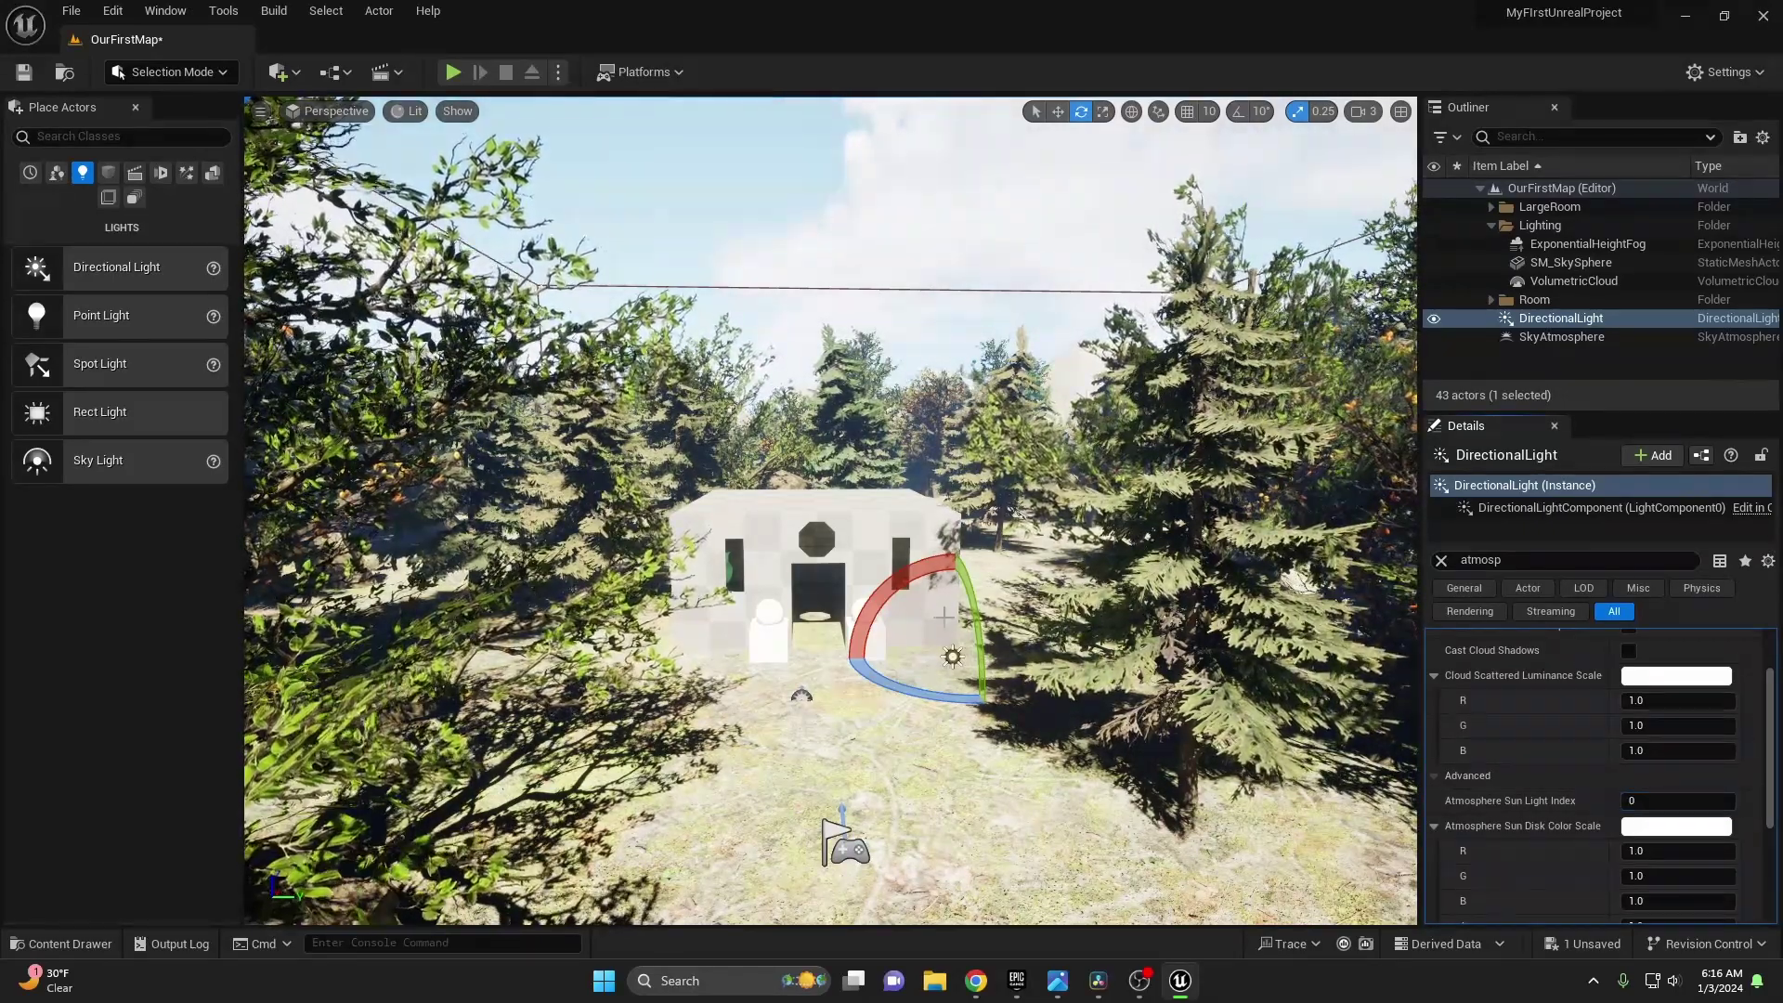
# Search all actor classes for "sky" and place a Sky Light on the ground in front of the building.
pyautogui.moveTo(1041, 417); pyautogui.dragTo(1041, 557, button='right')
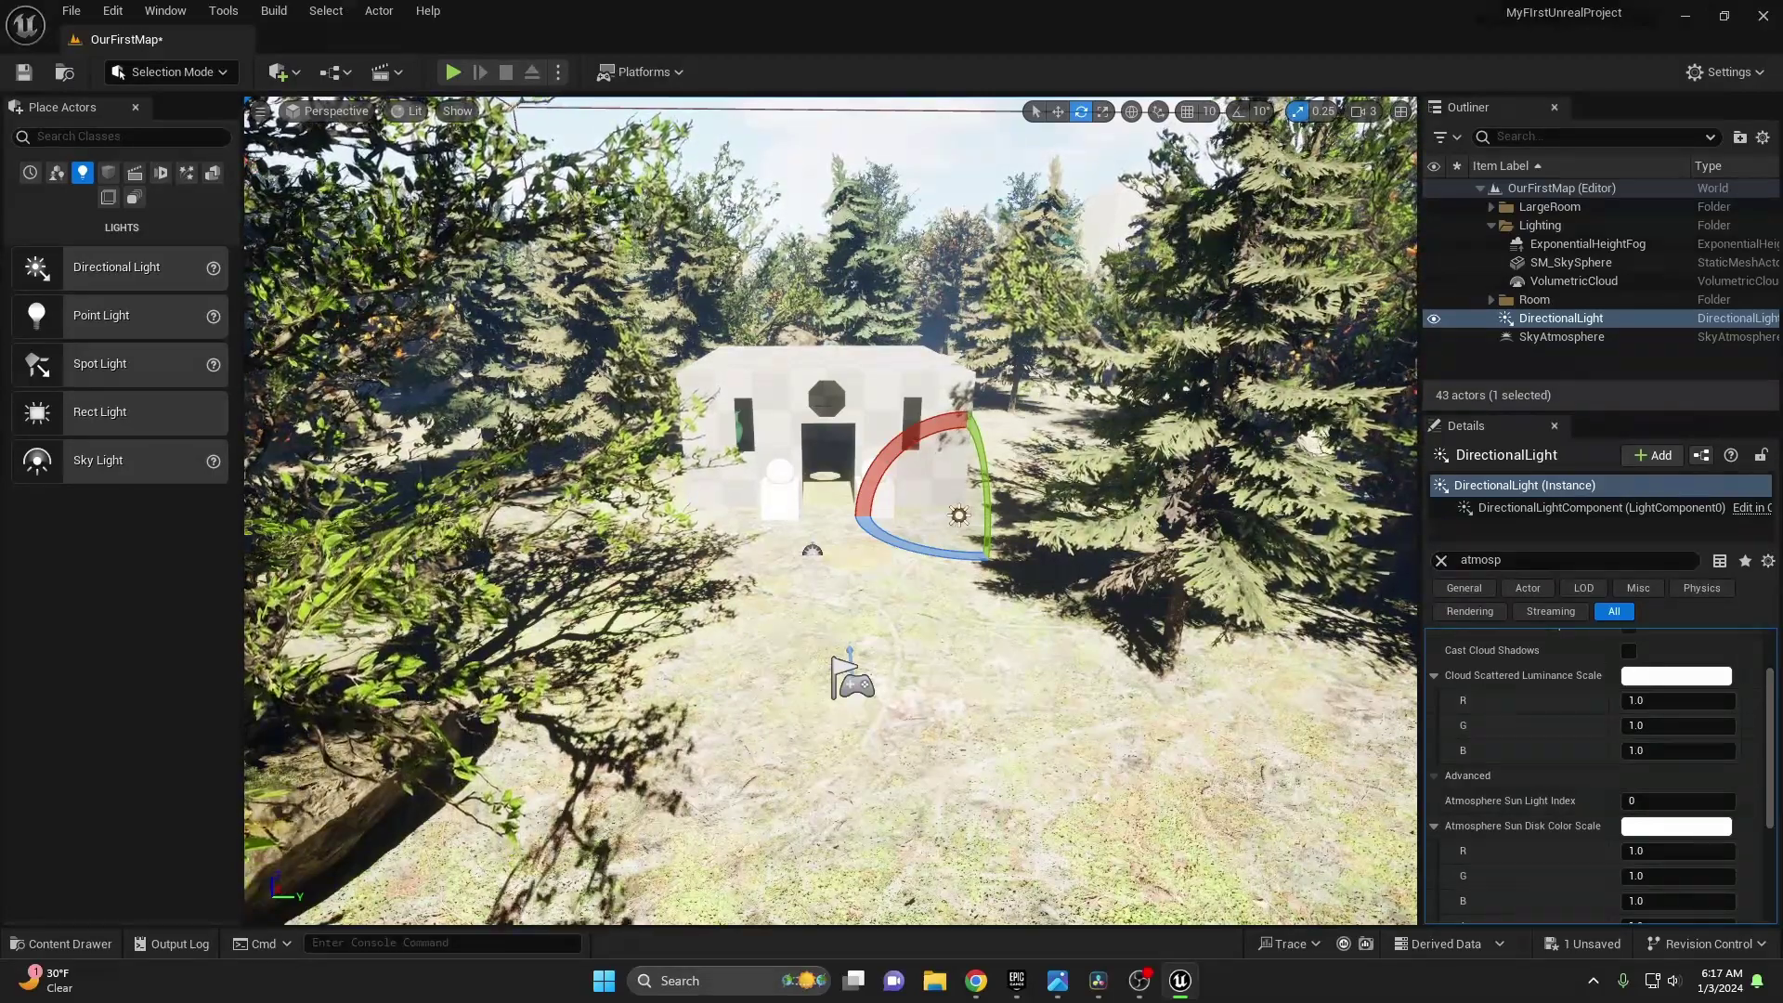
pyautogui.click(134, 198)
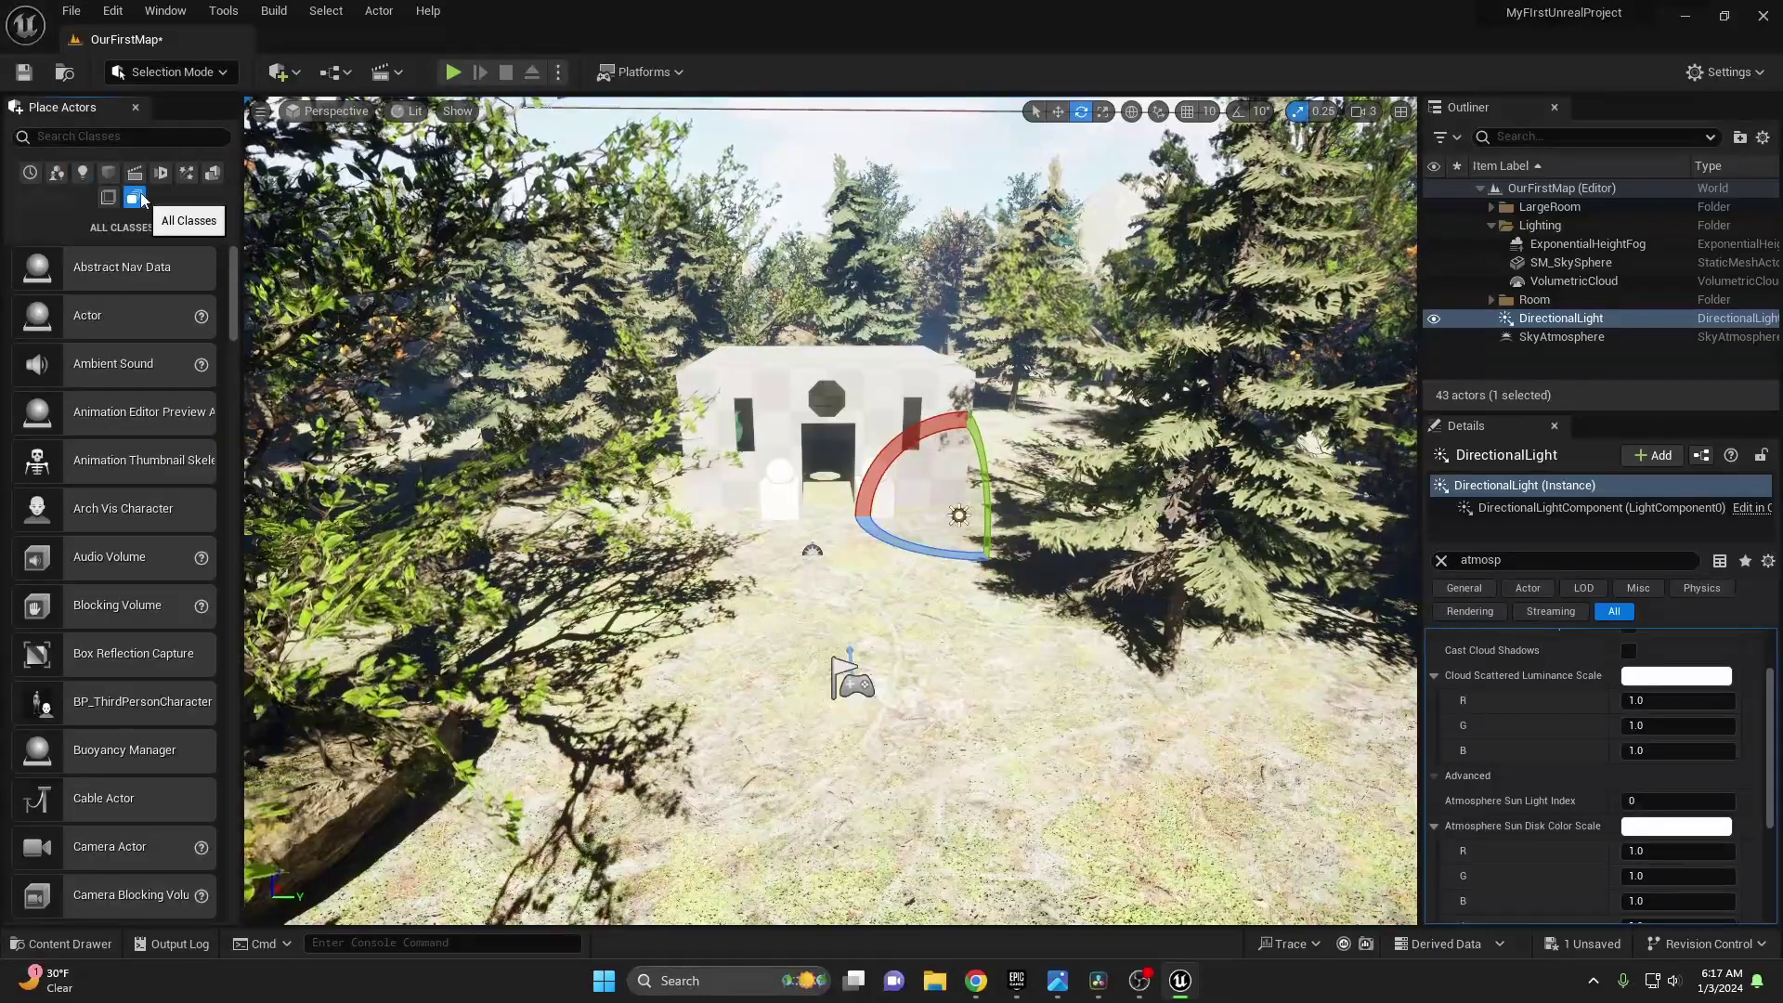
pyautogui.click(134, 137)
pyautogui.write('sky')
pyautogui.moveTo(102, 228); pyautogui.dragTo(954, 655)
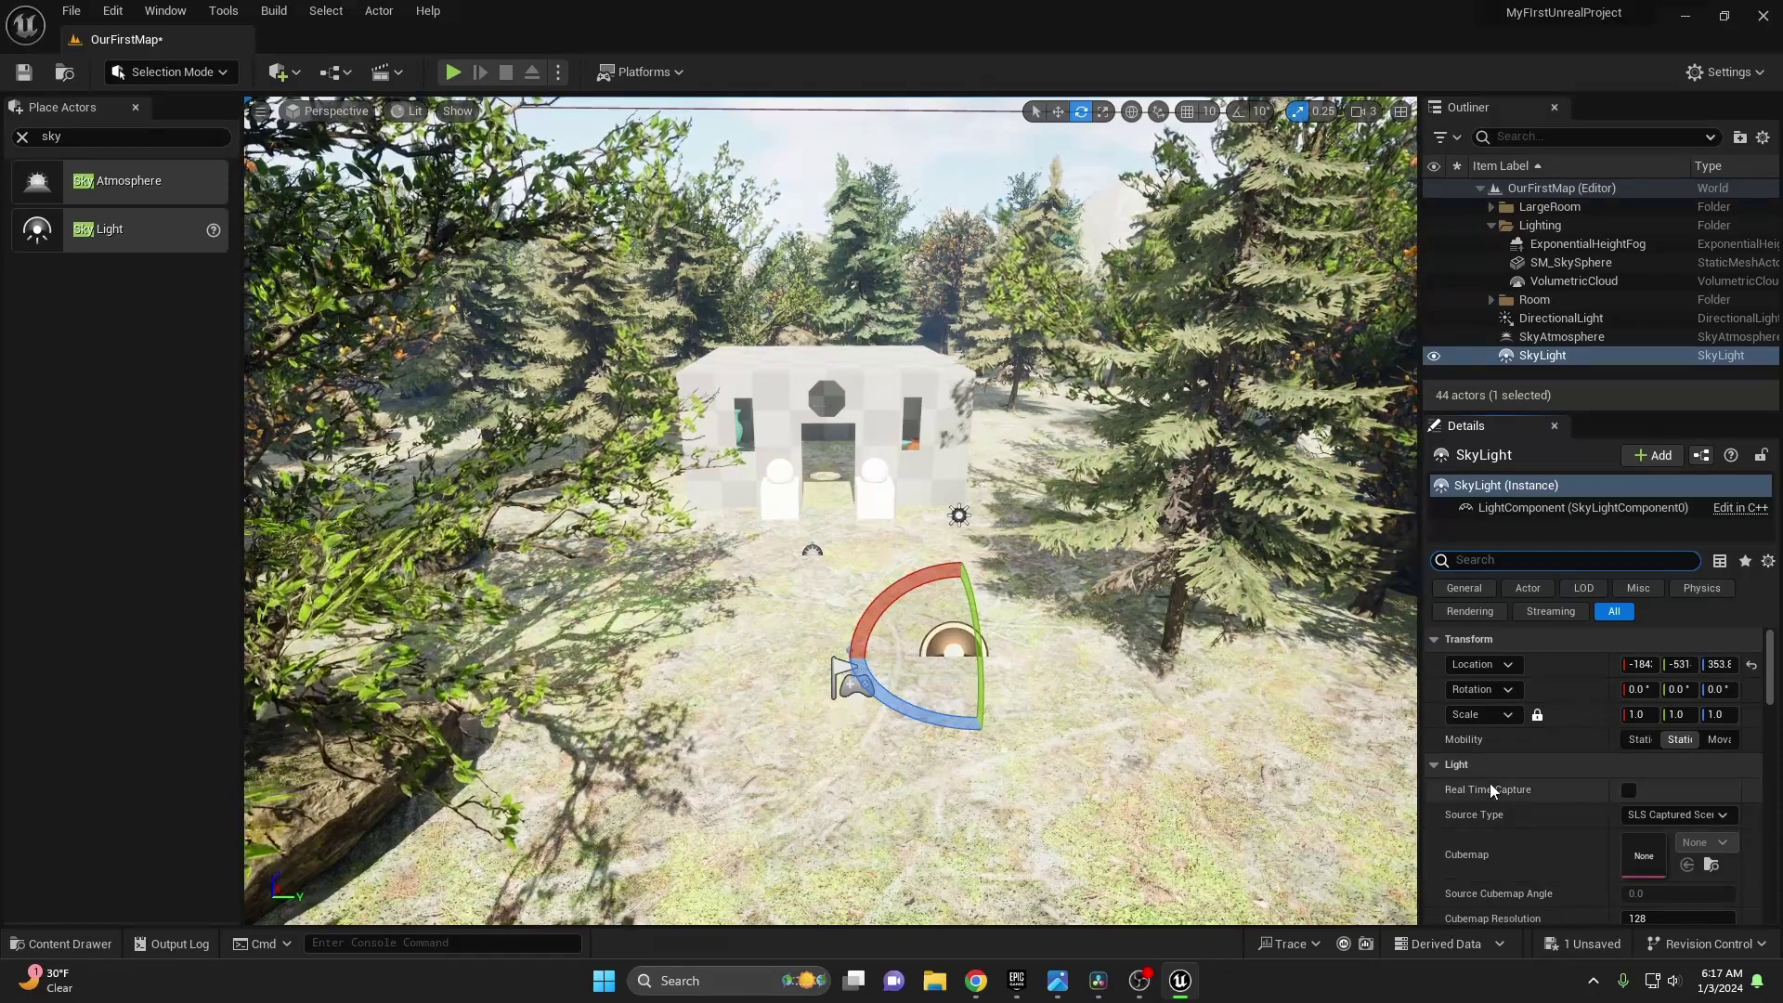
# Recapture the scene for the sky light and enable its Real Time Capture option.
pyautogui.scroll(-2, 1591, 730)
pyautogui.scroll(-2, 1590, 727)
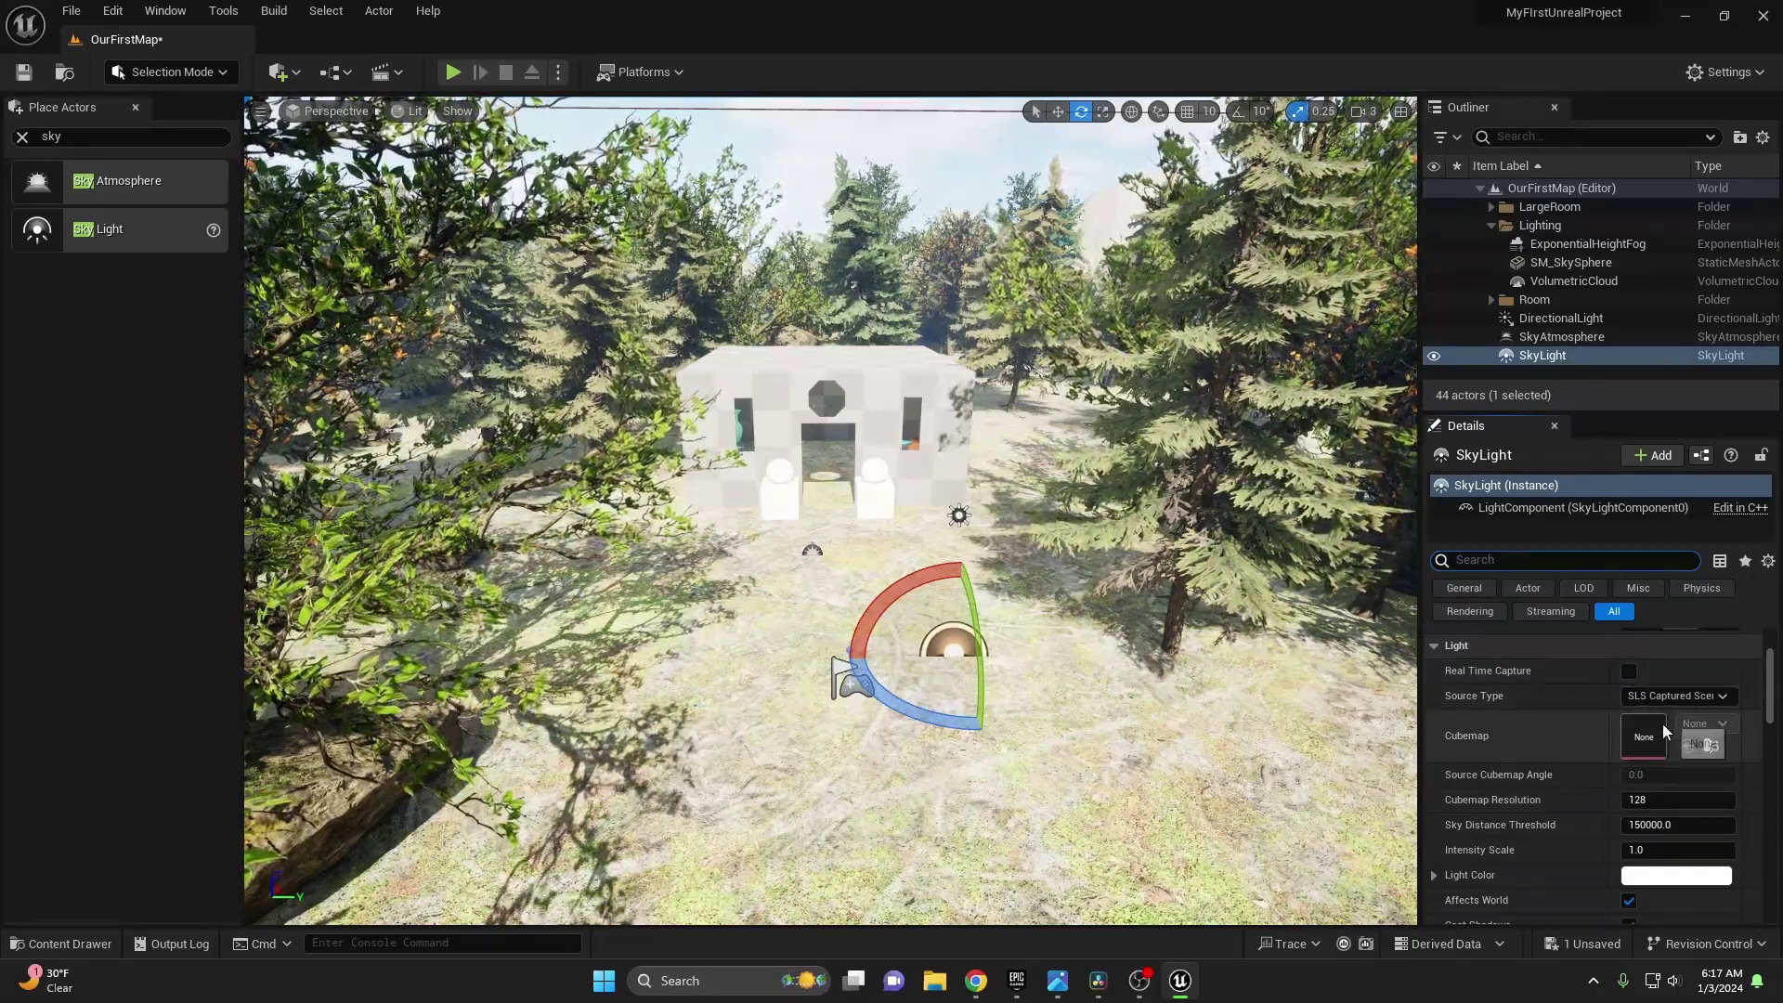
pyautogui.scroll(-6, 1662, 723)
pyautogui.scroll(-18, 1668, 722)
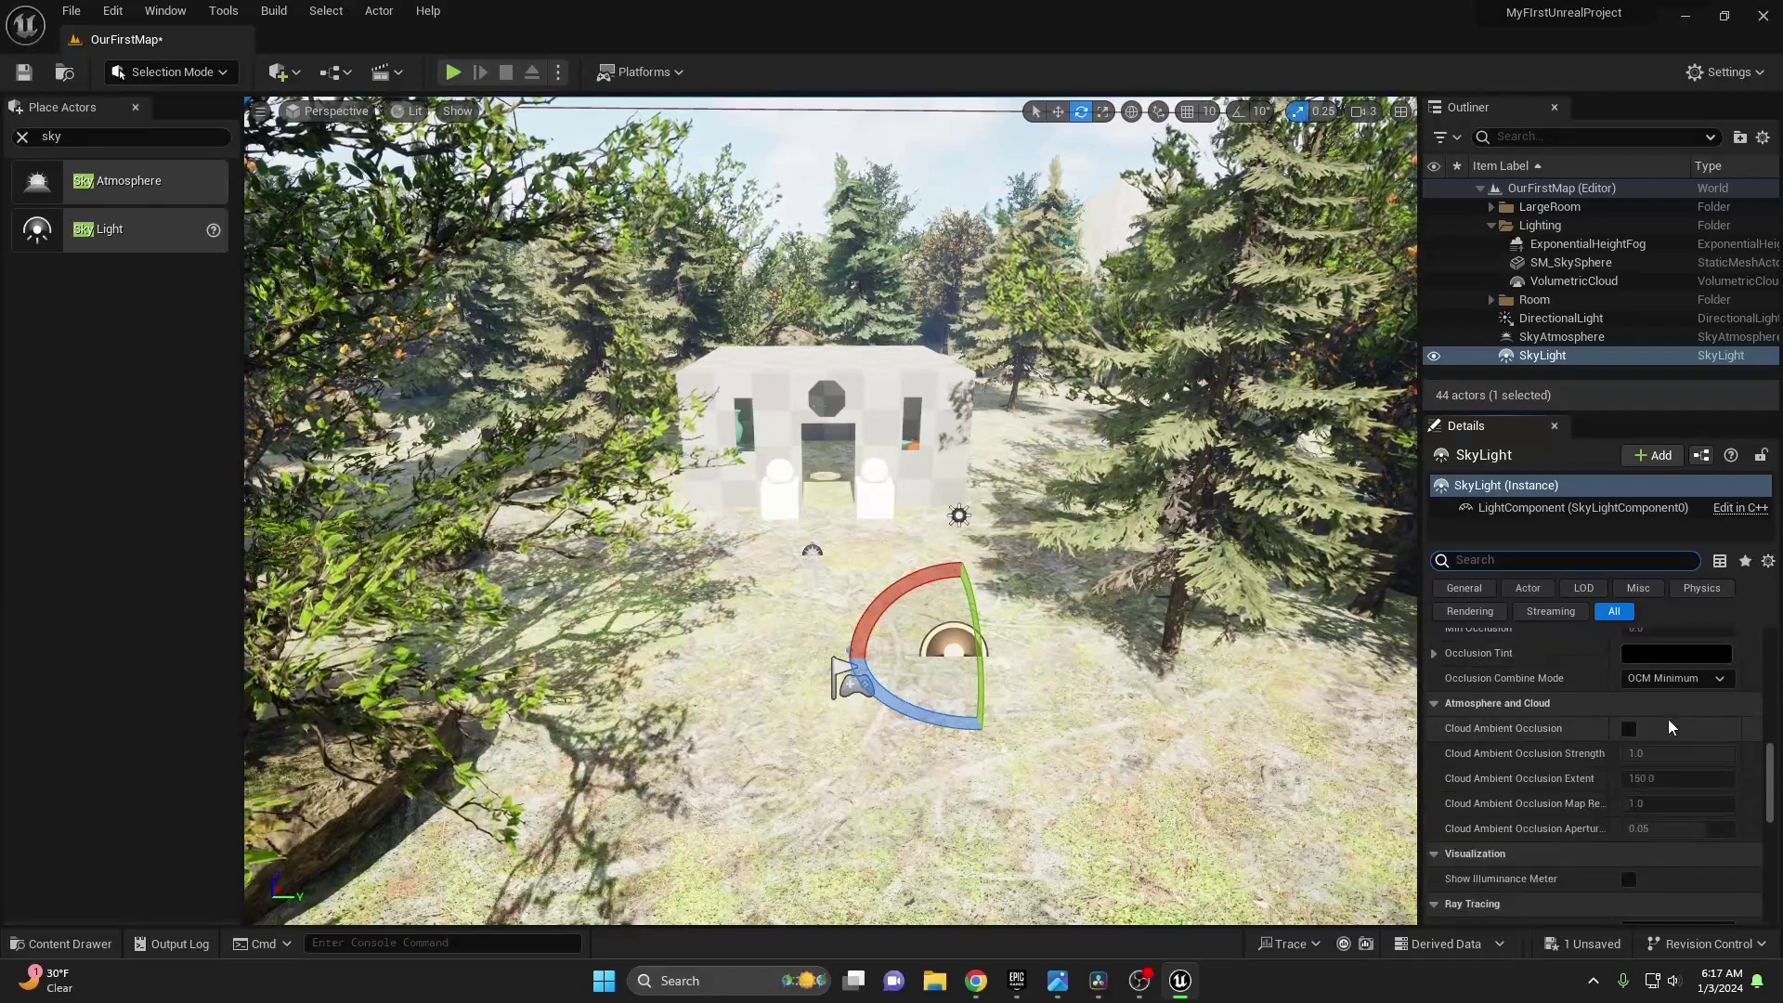
pyautogui.scroll(-1, 1668, 725)
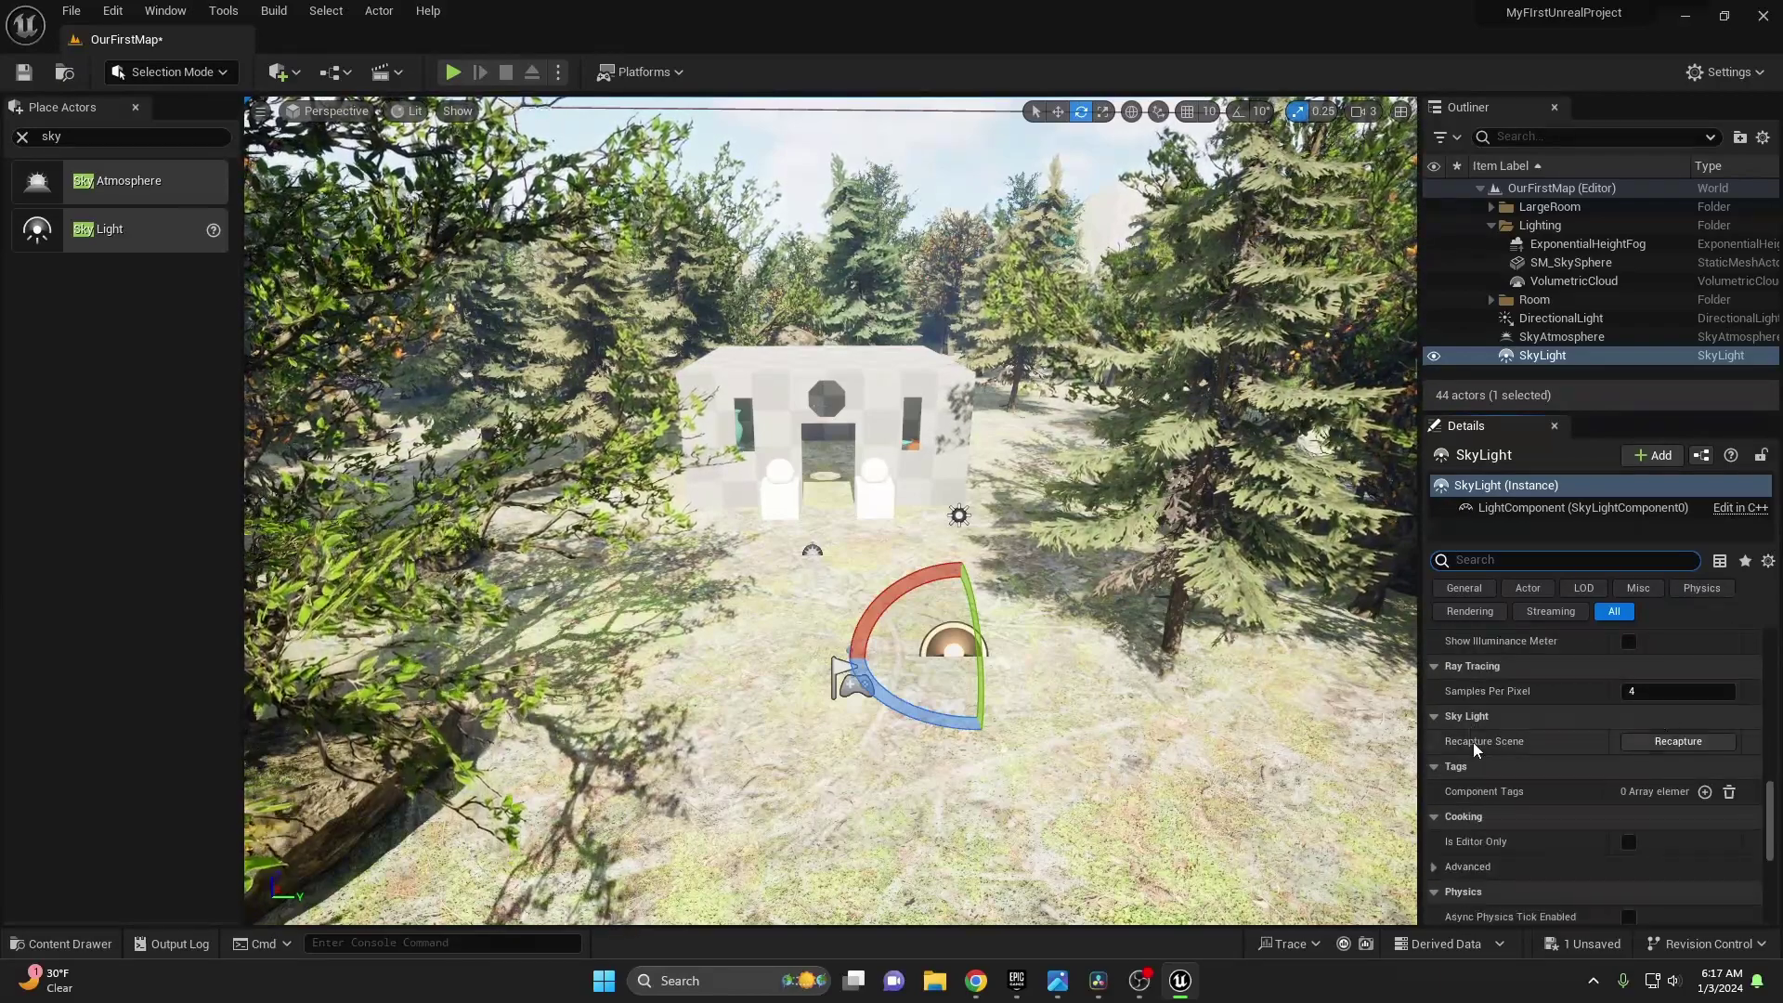
pyautogui.click(1676, 744)
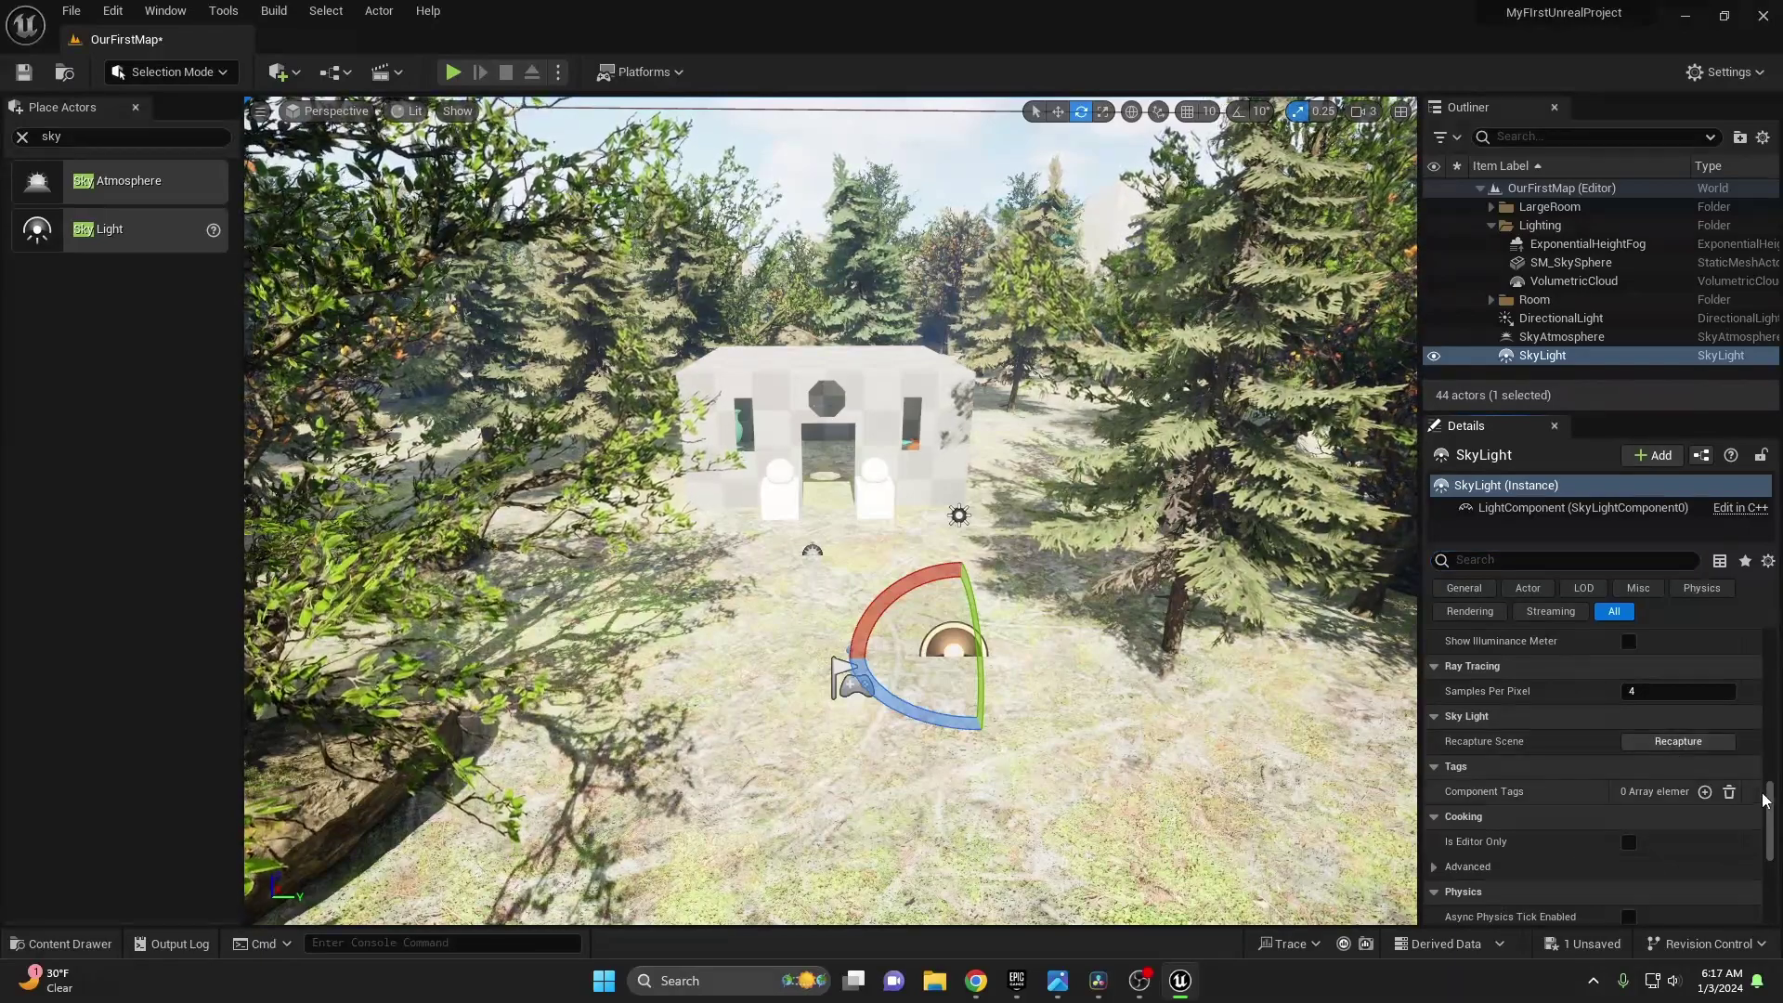
pyautogui.moveTo(1769, 798); pyautogui.dragTo(1771, 650)
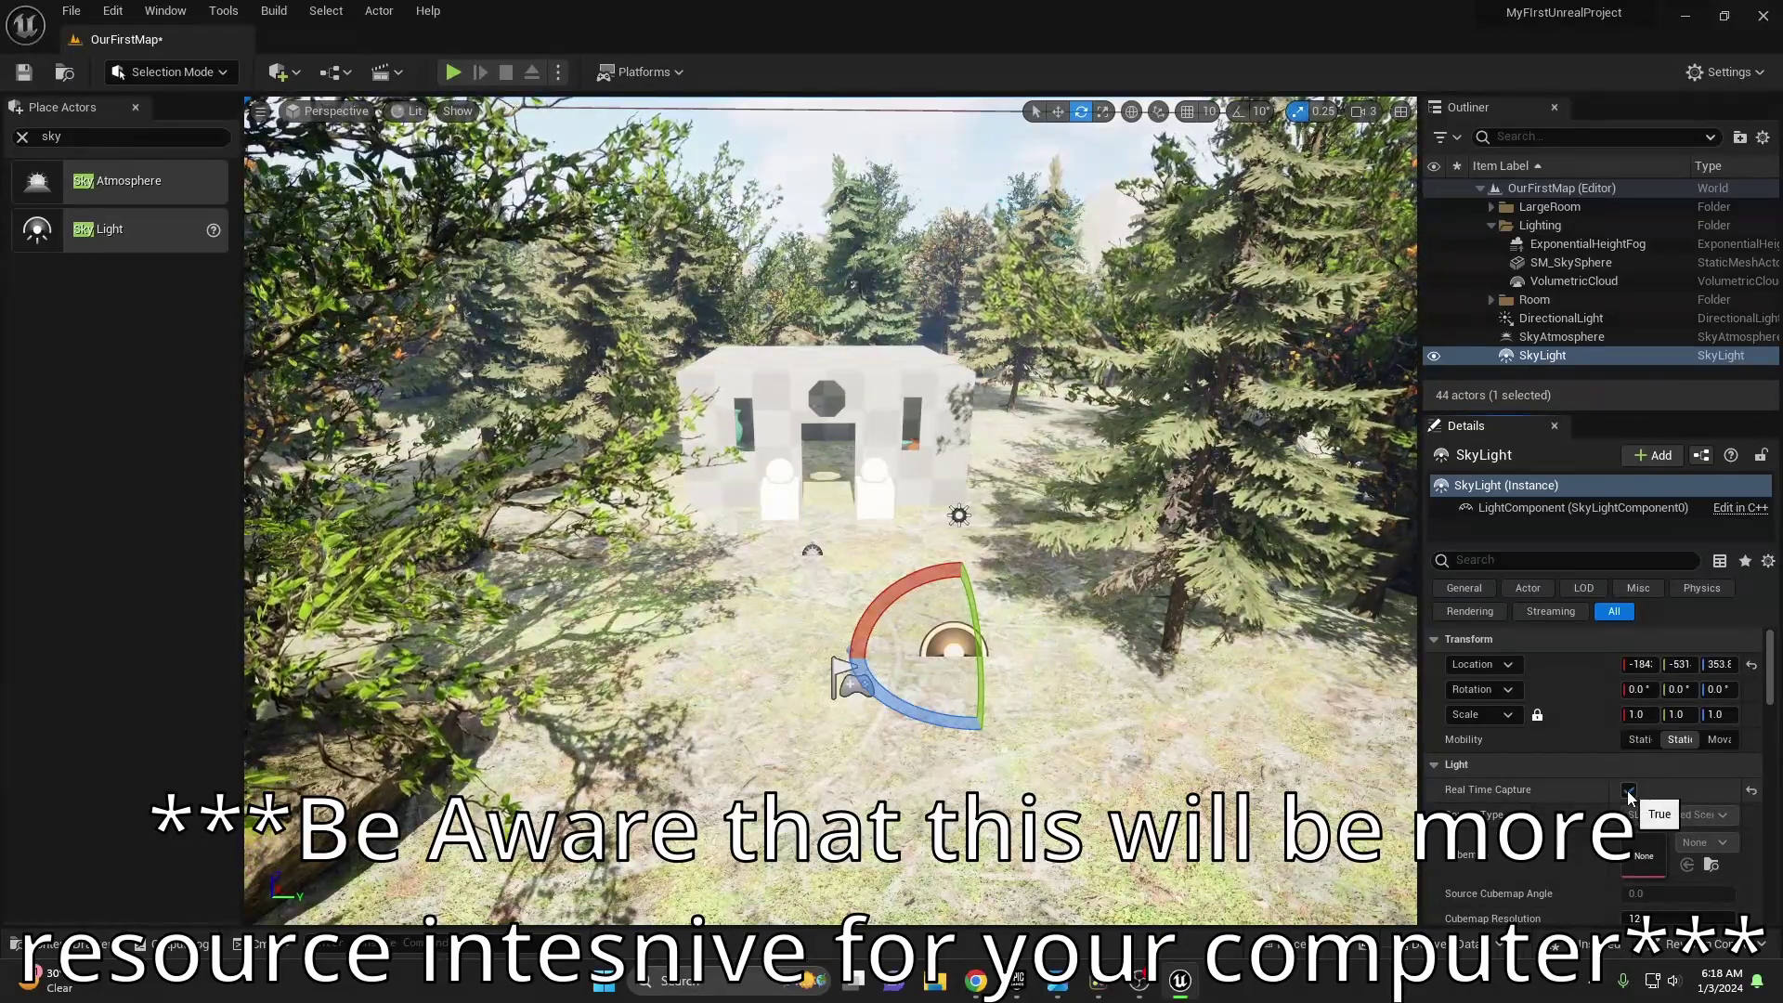
pyautogui.click(1629, 790)
# Set the sky light's location to 0, 0, 0 and move it into the Lighting folder.
pyautogui.click(1640, 664)
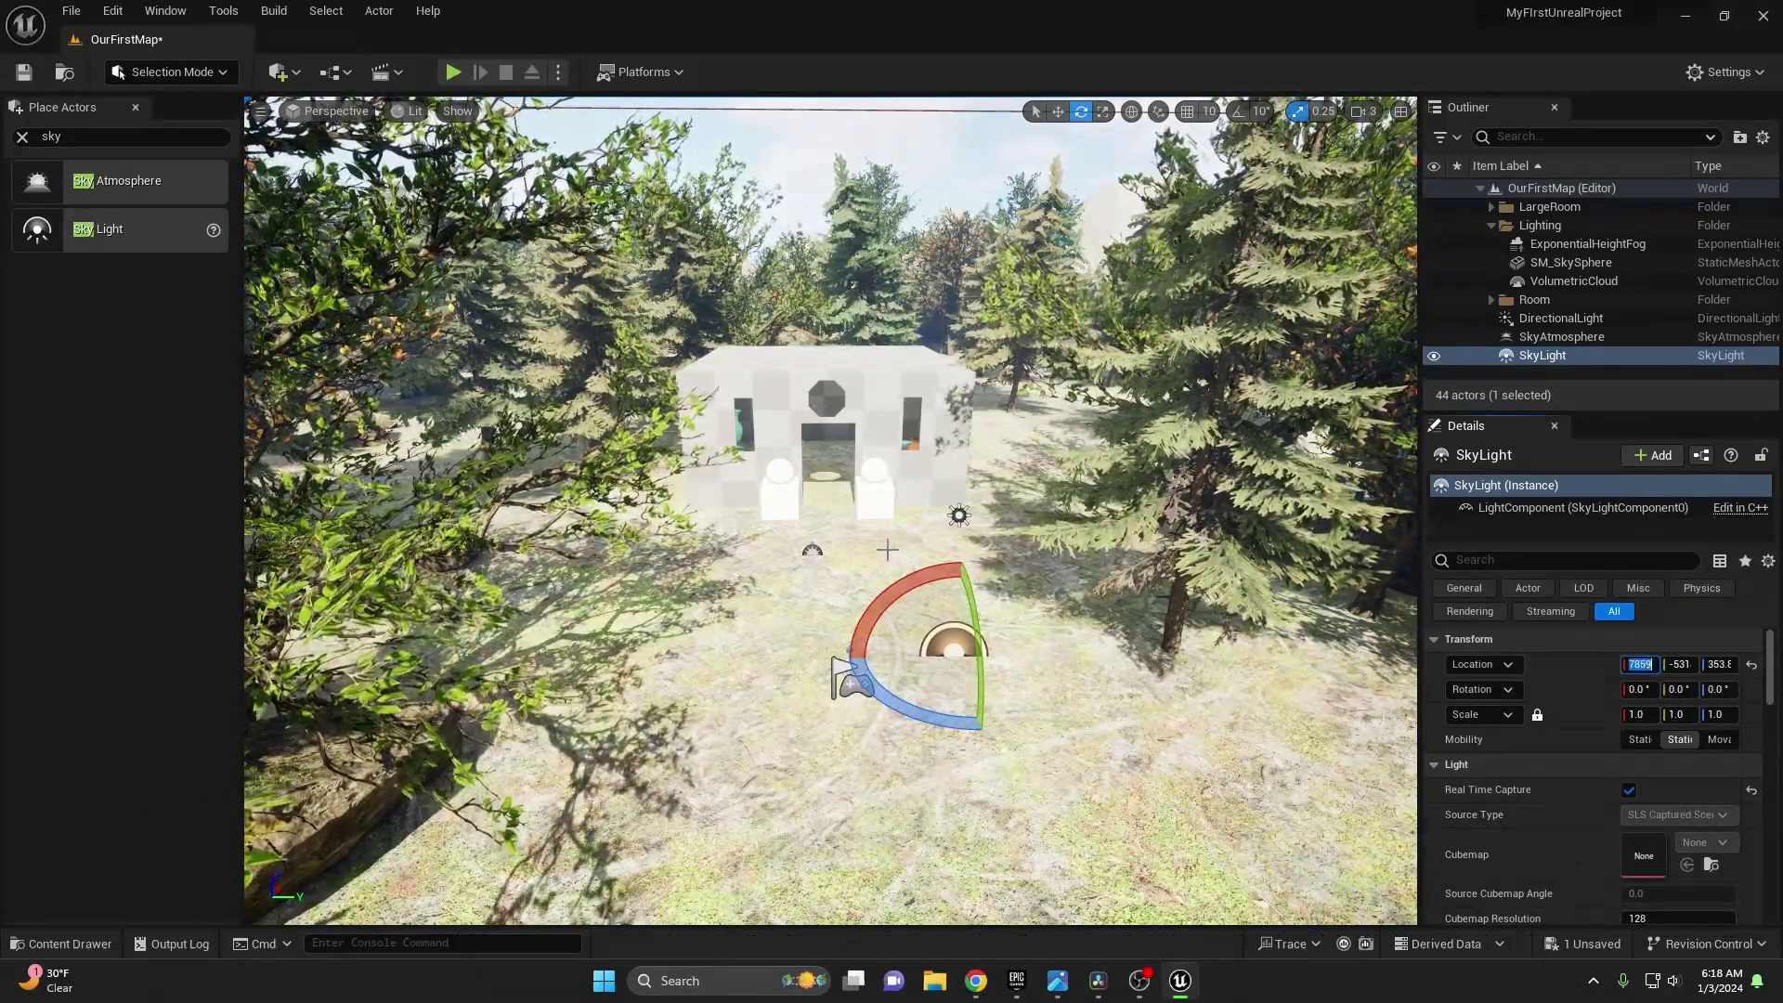
pyautogui.write('0')
pyautogui.press('Tab')
pyautogui.write('0')
pyautogui.press('Tab')
pyautogui.write('0')
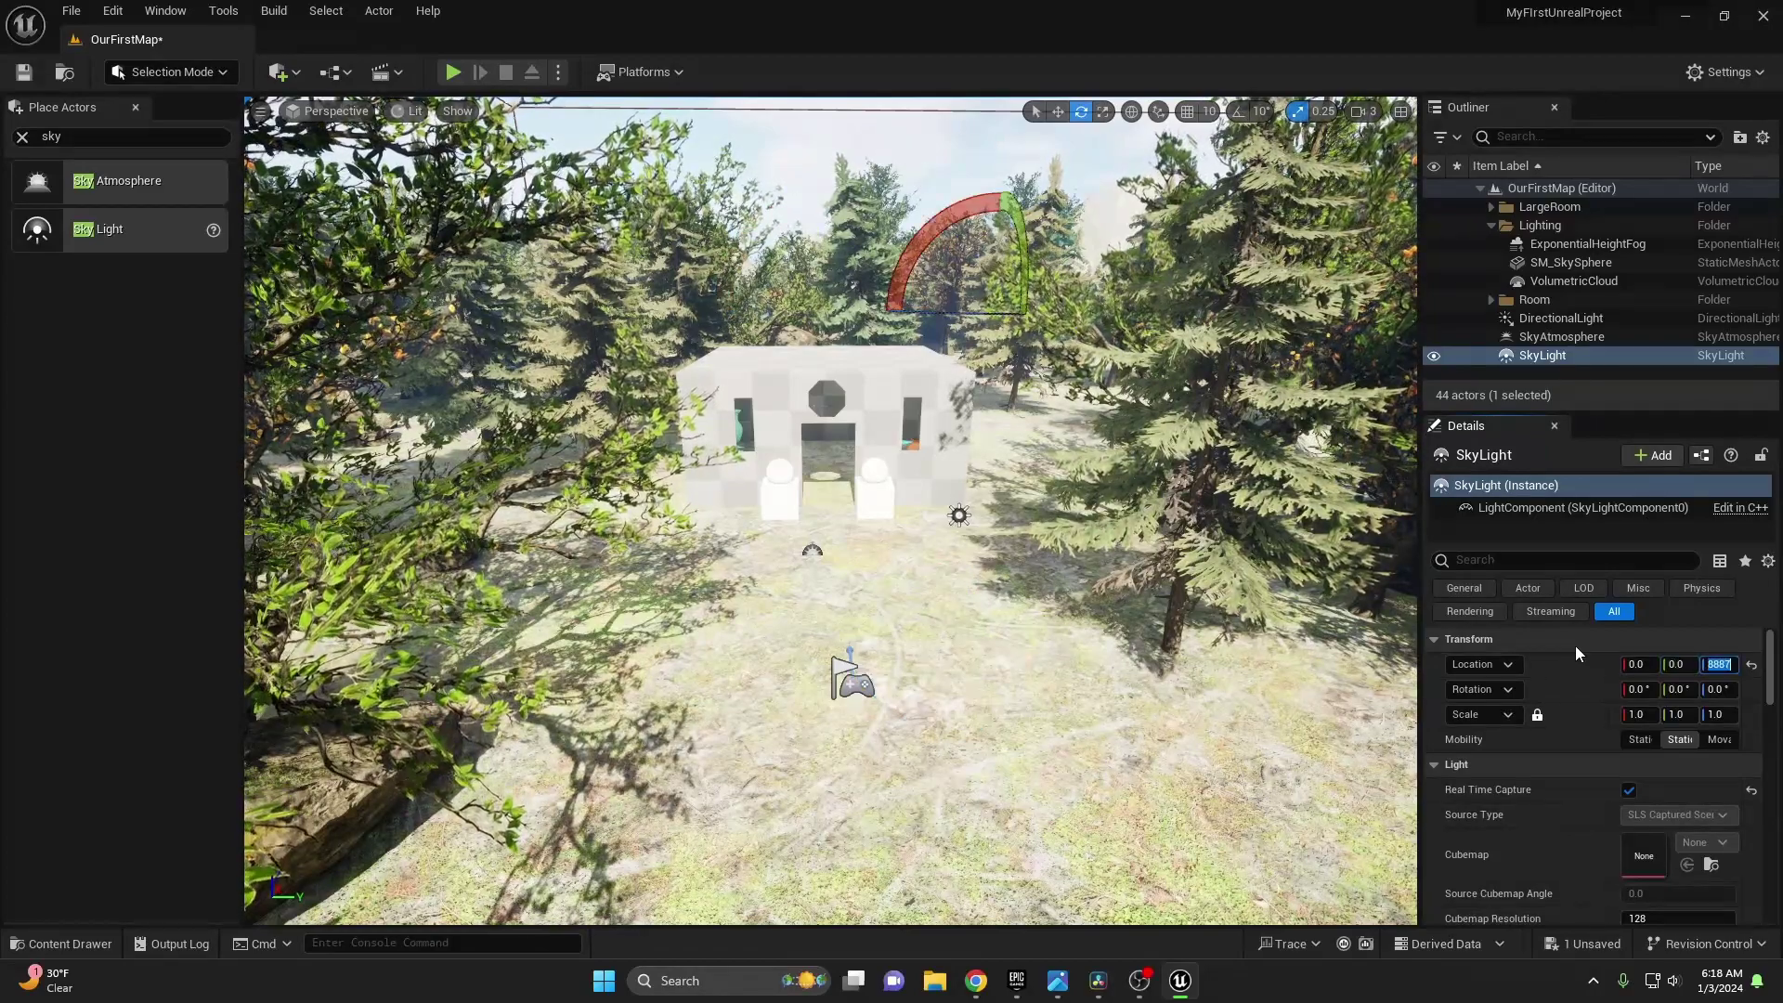
pyautogui.moveTo(1541, 356); pyautogui.dragTo(1538, 221)
# Set the SkyAtmosphere actor's location to 0, 0, 0.
pyautogui.click(1554, 356)
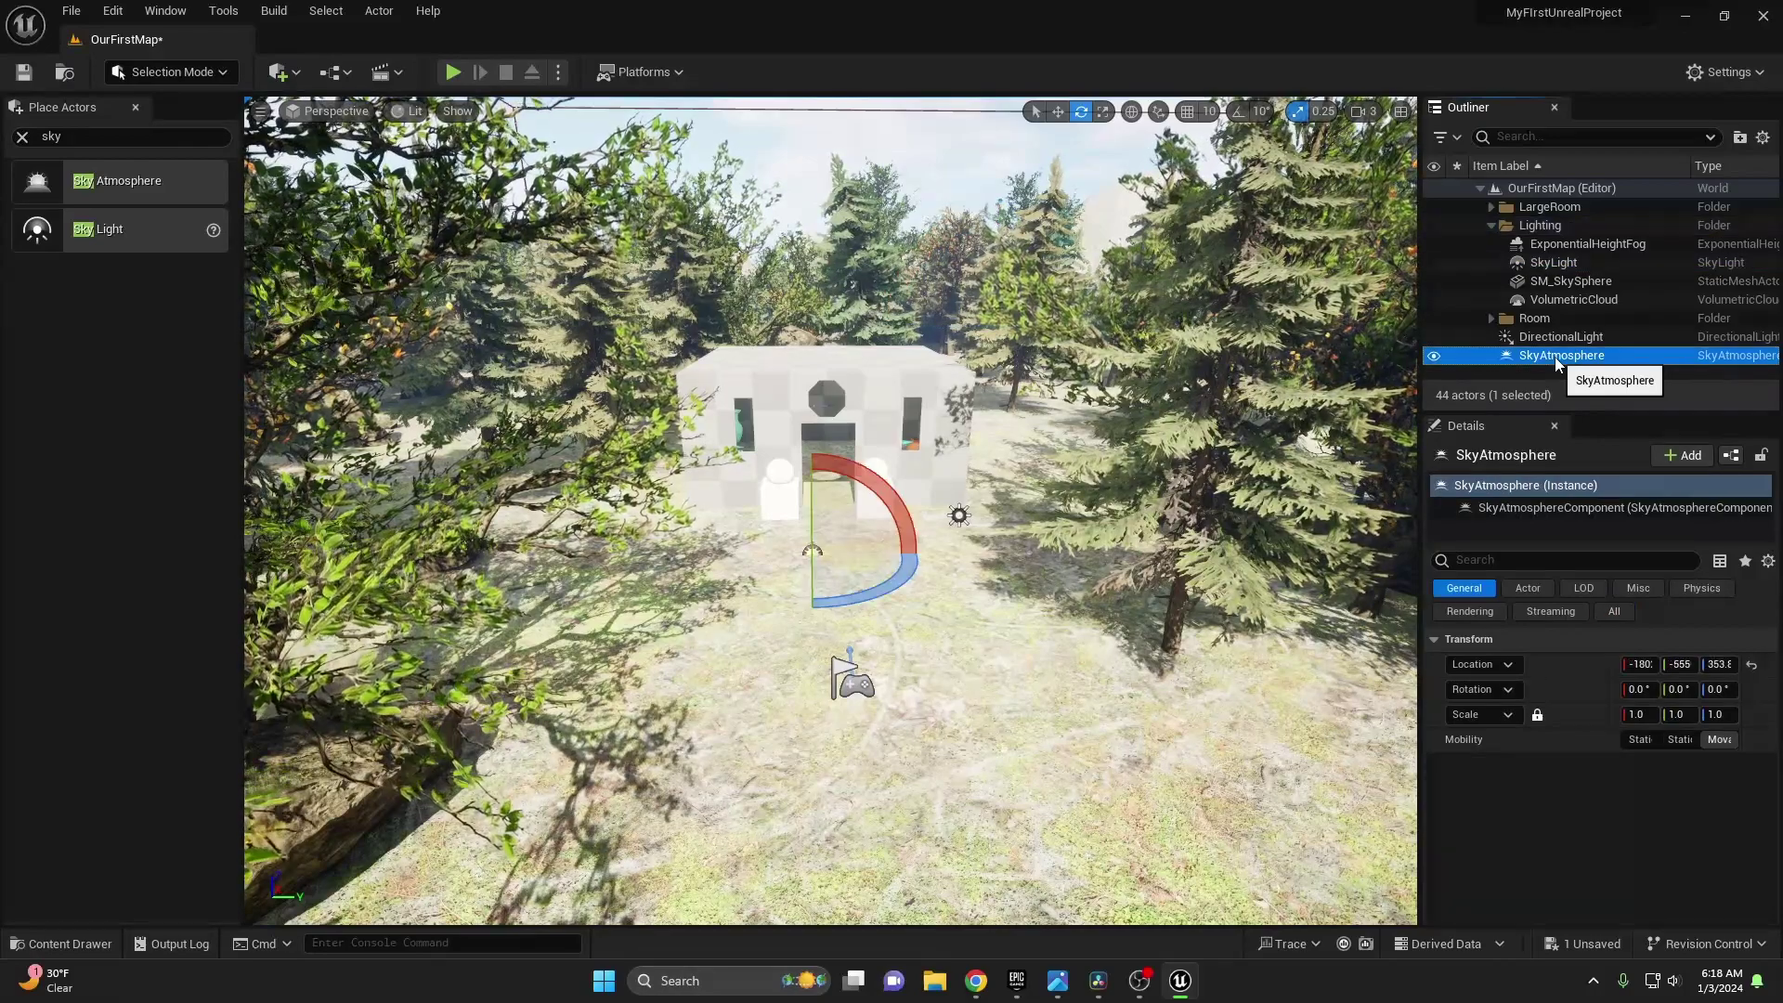
pyautogui.click(1638, 664)
pyautogui.write('0')
pyautogui.press('Return')
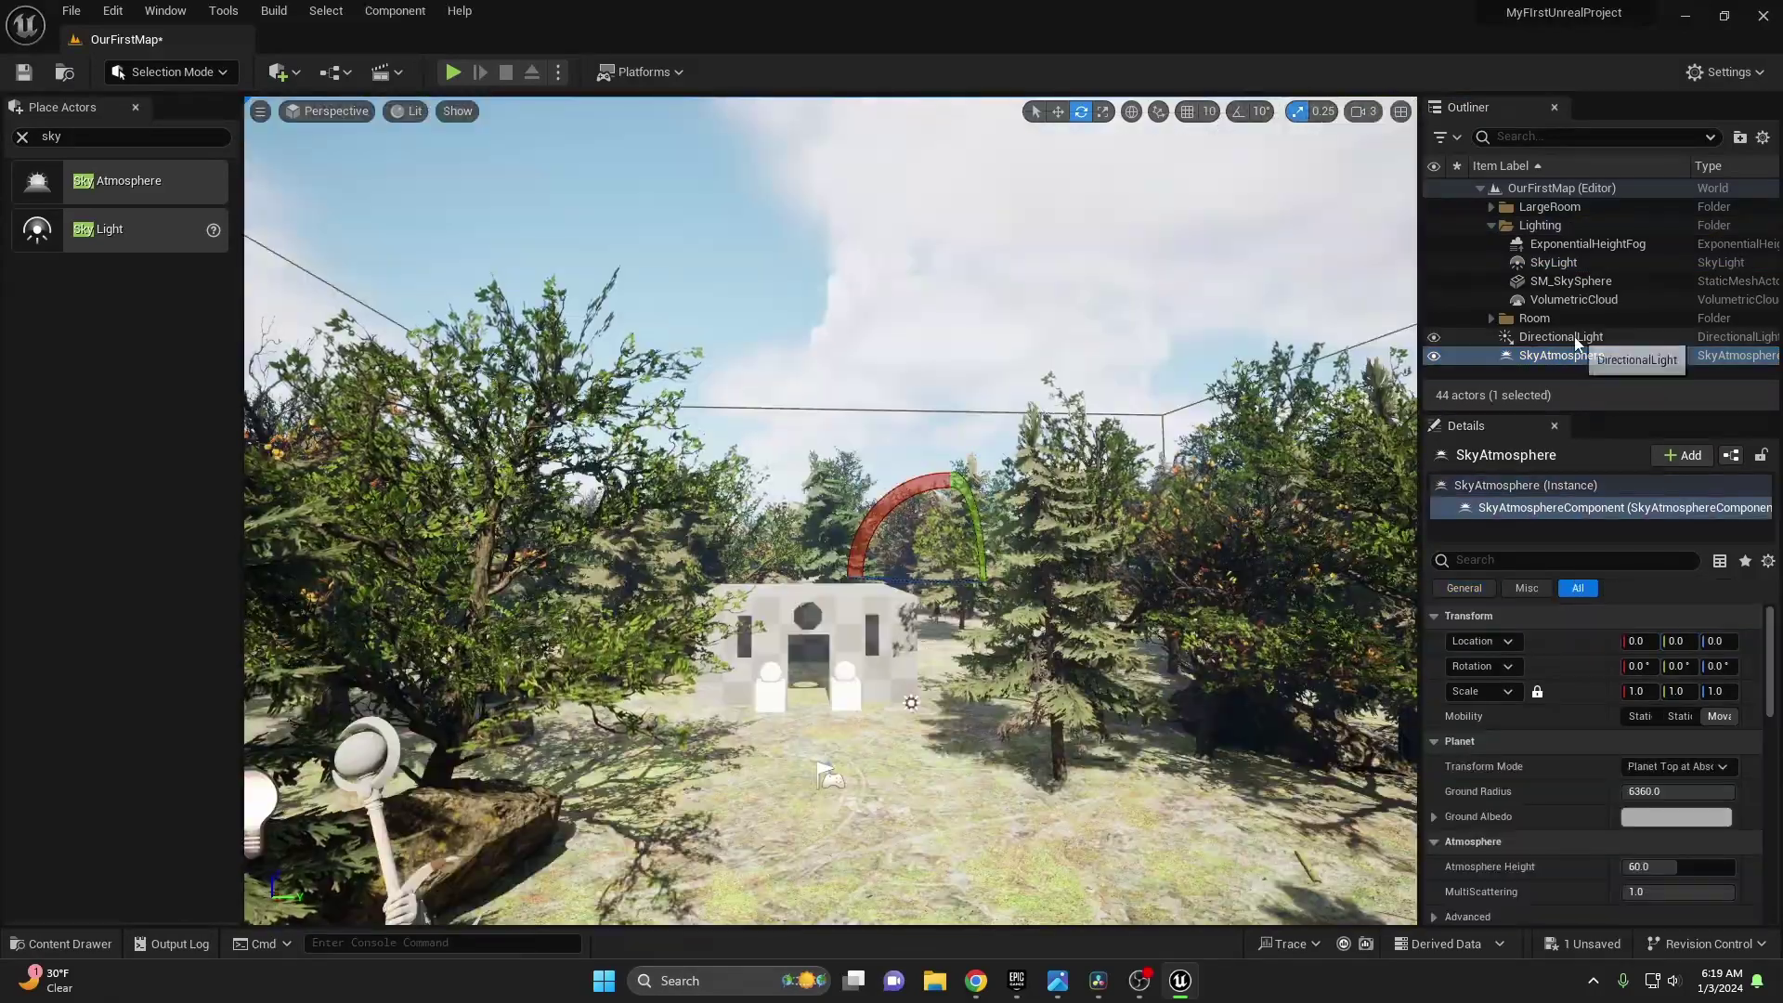
# Set the DirectionalLight actor's location to 0, 0, 0.
pyautogui.click(1560, 336)
pyautogui.click(1645, 665)
pyautogui.write('0')
pyautogui.press('Tab')
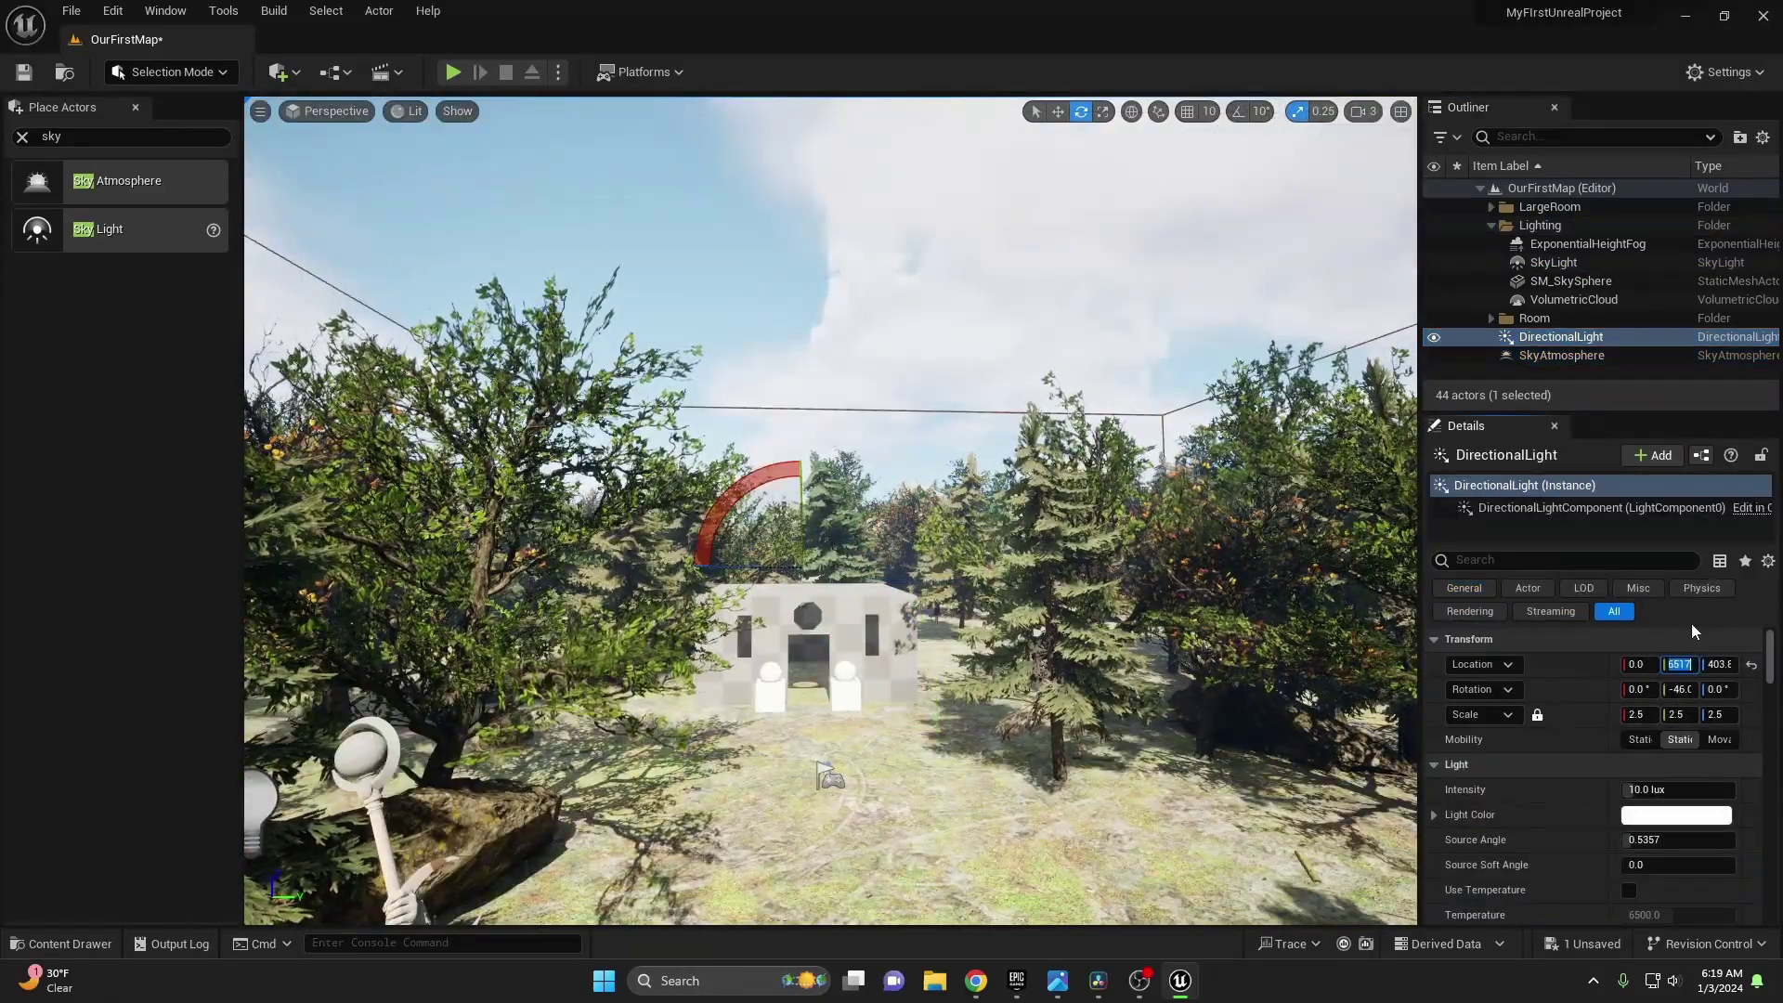
pyautogui.write('0')
pyautogui.press('Tab')
pyautogui.write('0')
pyautogui.press('Return')
# Rotate the directional light freely to about -50°, -33° and 34° on X, Y and Z to change the sun's angle.
pyautogui.moveTo(1095, 520); pyautogui.dragTo(1133, 408, button='right')
pyautogui.moveTo(1069, 582); pyautogui.dragTo(1093, 527, button='right')
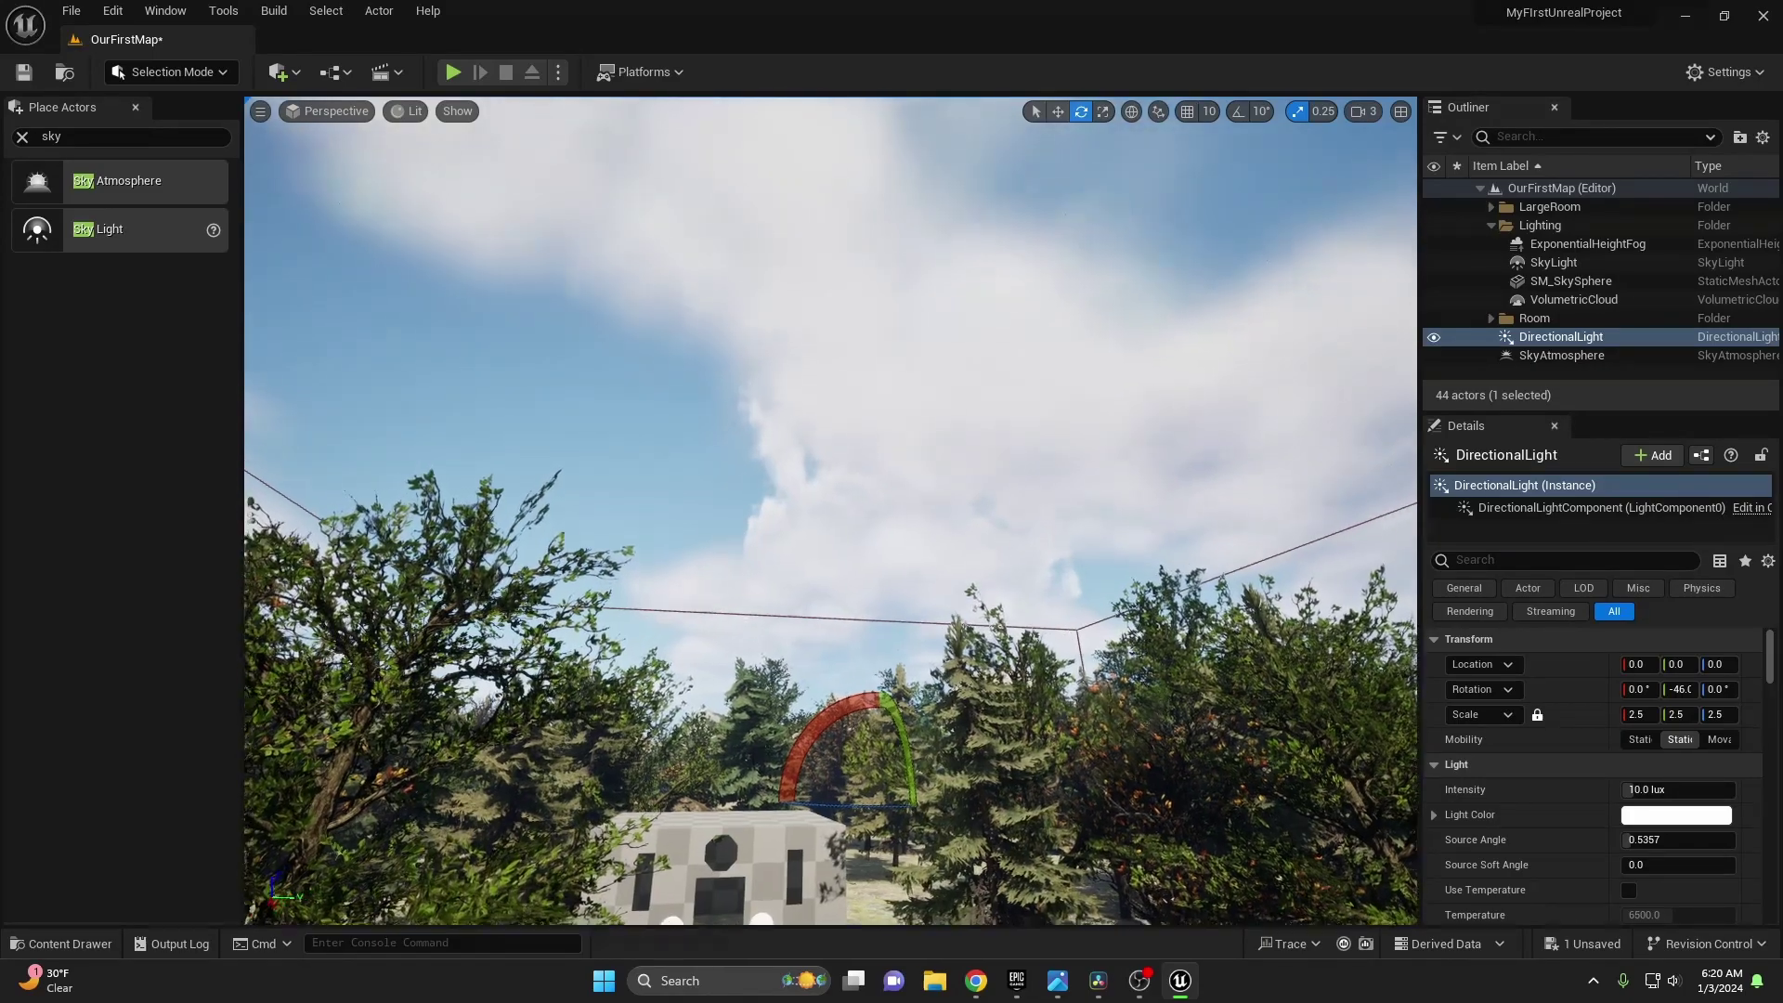
pyautogui.moveTo(1017, 498); pyautogui.dragTo(1018, 500, button='right')
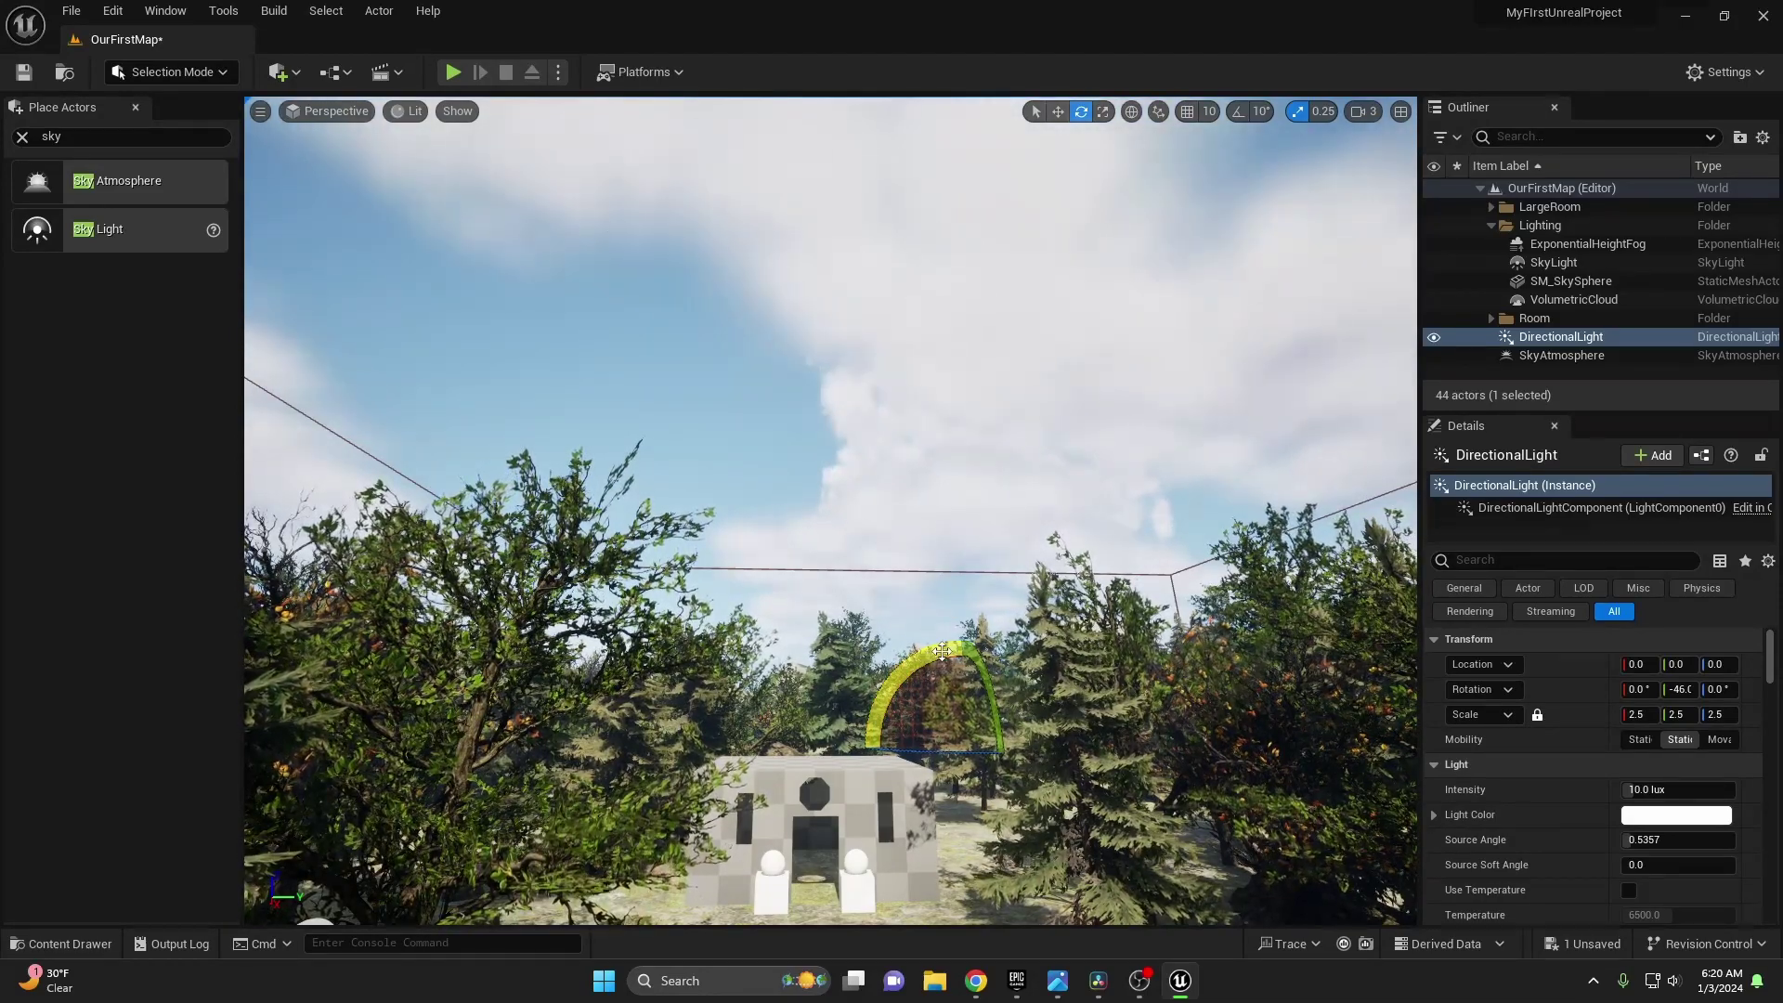
pyautogui.moveTo(938, 658); pyautogui.dragTo(941, 650)
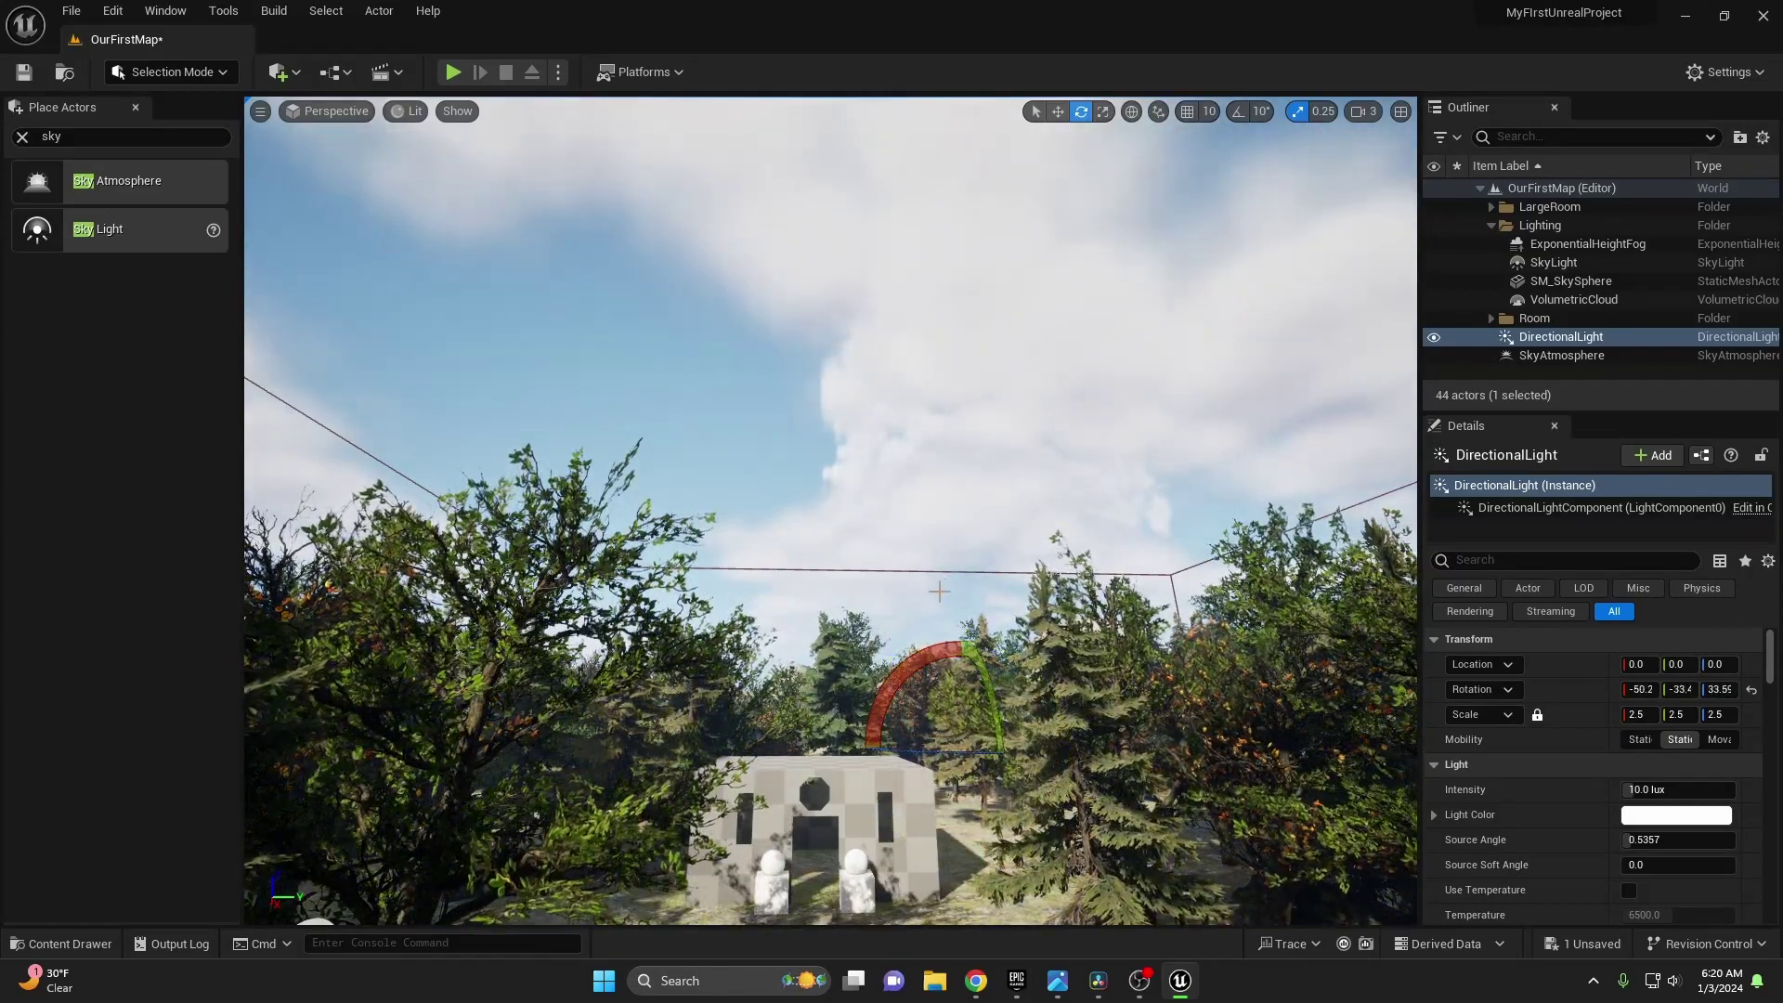
# Rotate the directional light freely to about -88°, -2° and 46° for a low, sunset-like sun.
pyautogui.moveTo(940, 591); pyautogui.dragTo(595, 733, button='right')
pyautogui.press('w')
pyautogui.press('w')
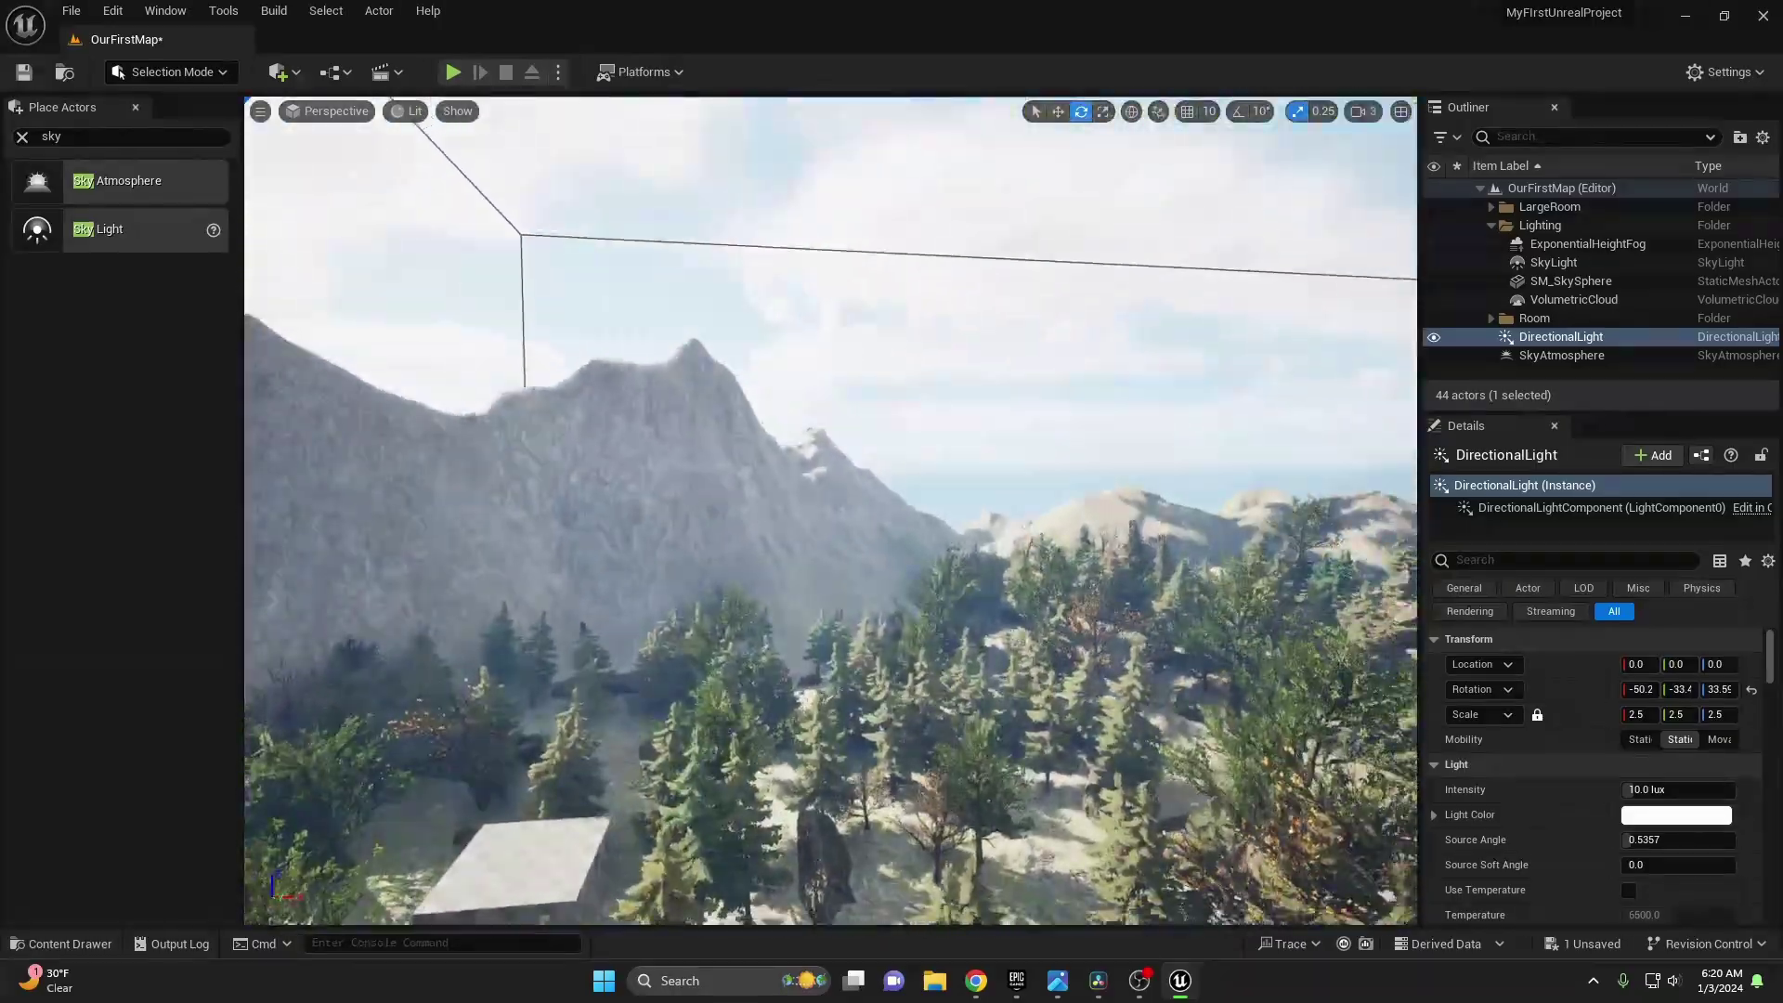
pyautogui.moveTo(887, 631); pyautogui.dragTo(885, 604, button='right')
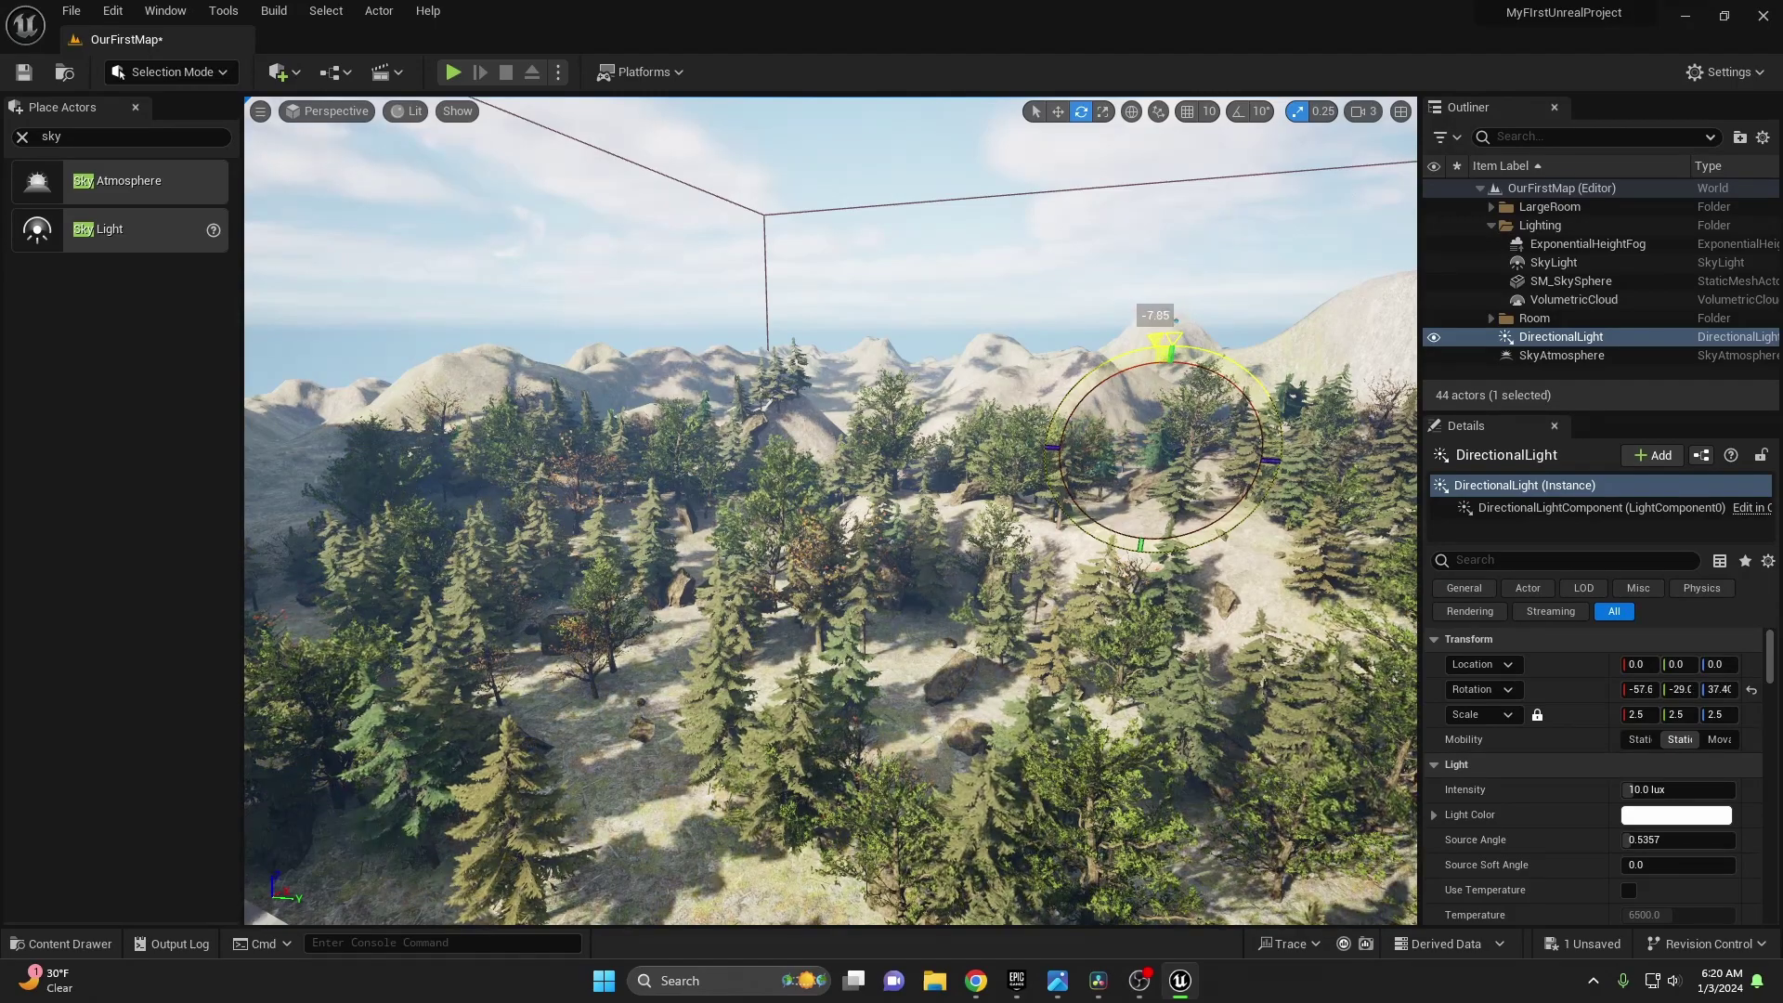
pyautogui.moveTo(1110, 355); pyautogui.dragTo(1072, 373)
pyautogui.moveTo(985, 475); pyautogui.dragTo(1191, 431, button='right')
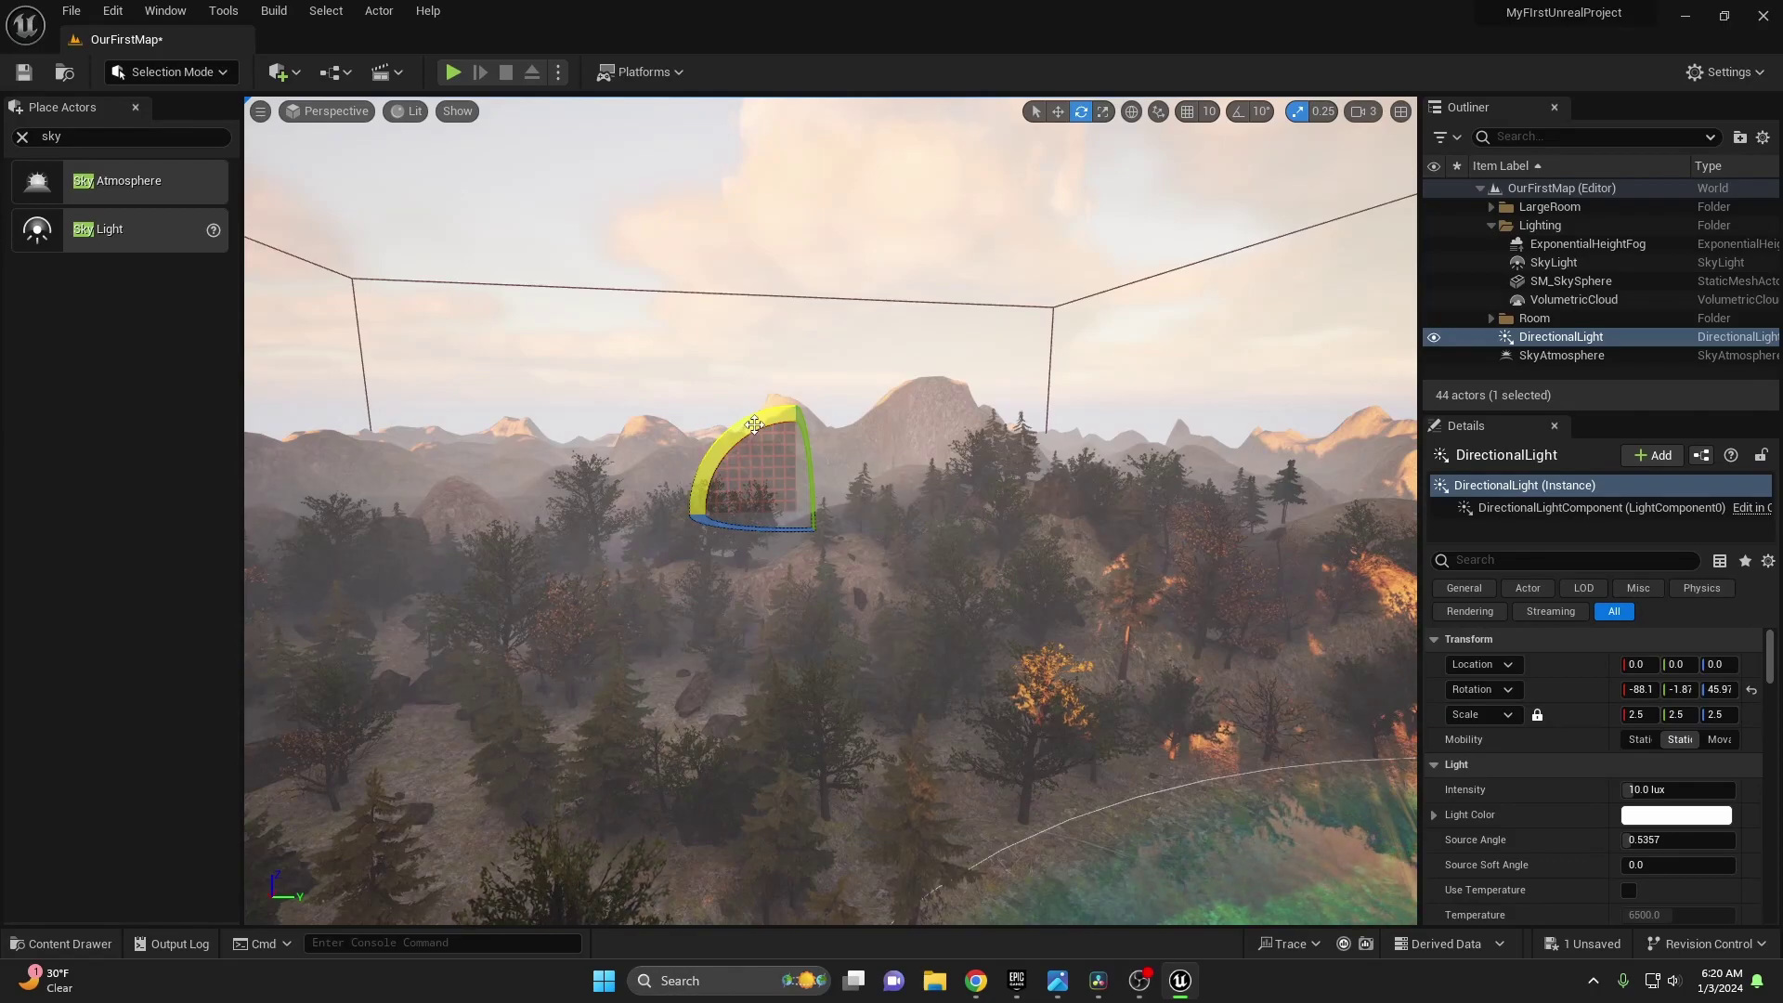
# Swing the directional light's rotation below the horizon to preview the level at night.
pyautogui.moveTo(754, 426); pyautogui.dragTo(772, 462)
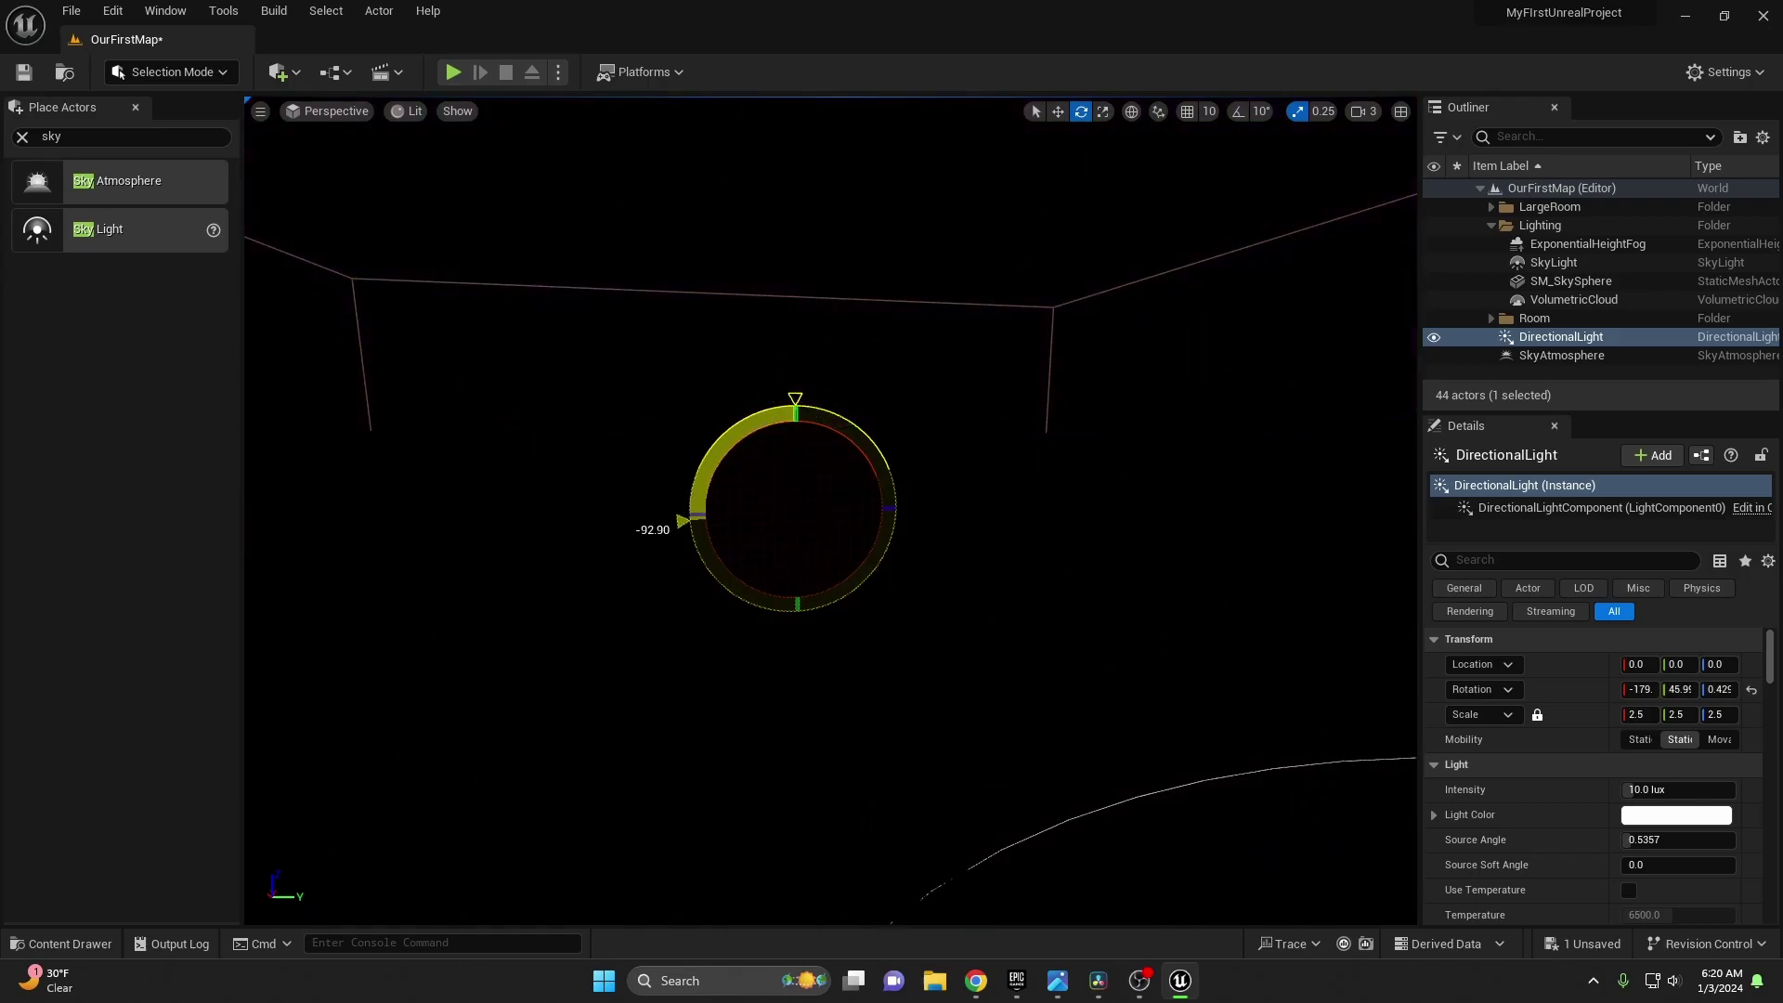
pyautogui.moveTo(718, 593); pyautogui.dragTo(784, 617)
pyautogui.moveTo(788, 492); pyautogui.dragTo(893, 492)
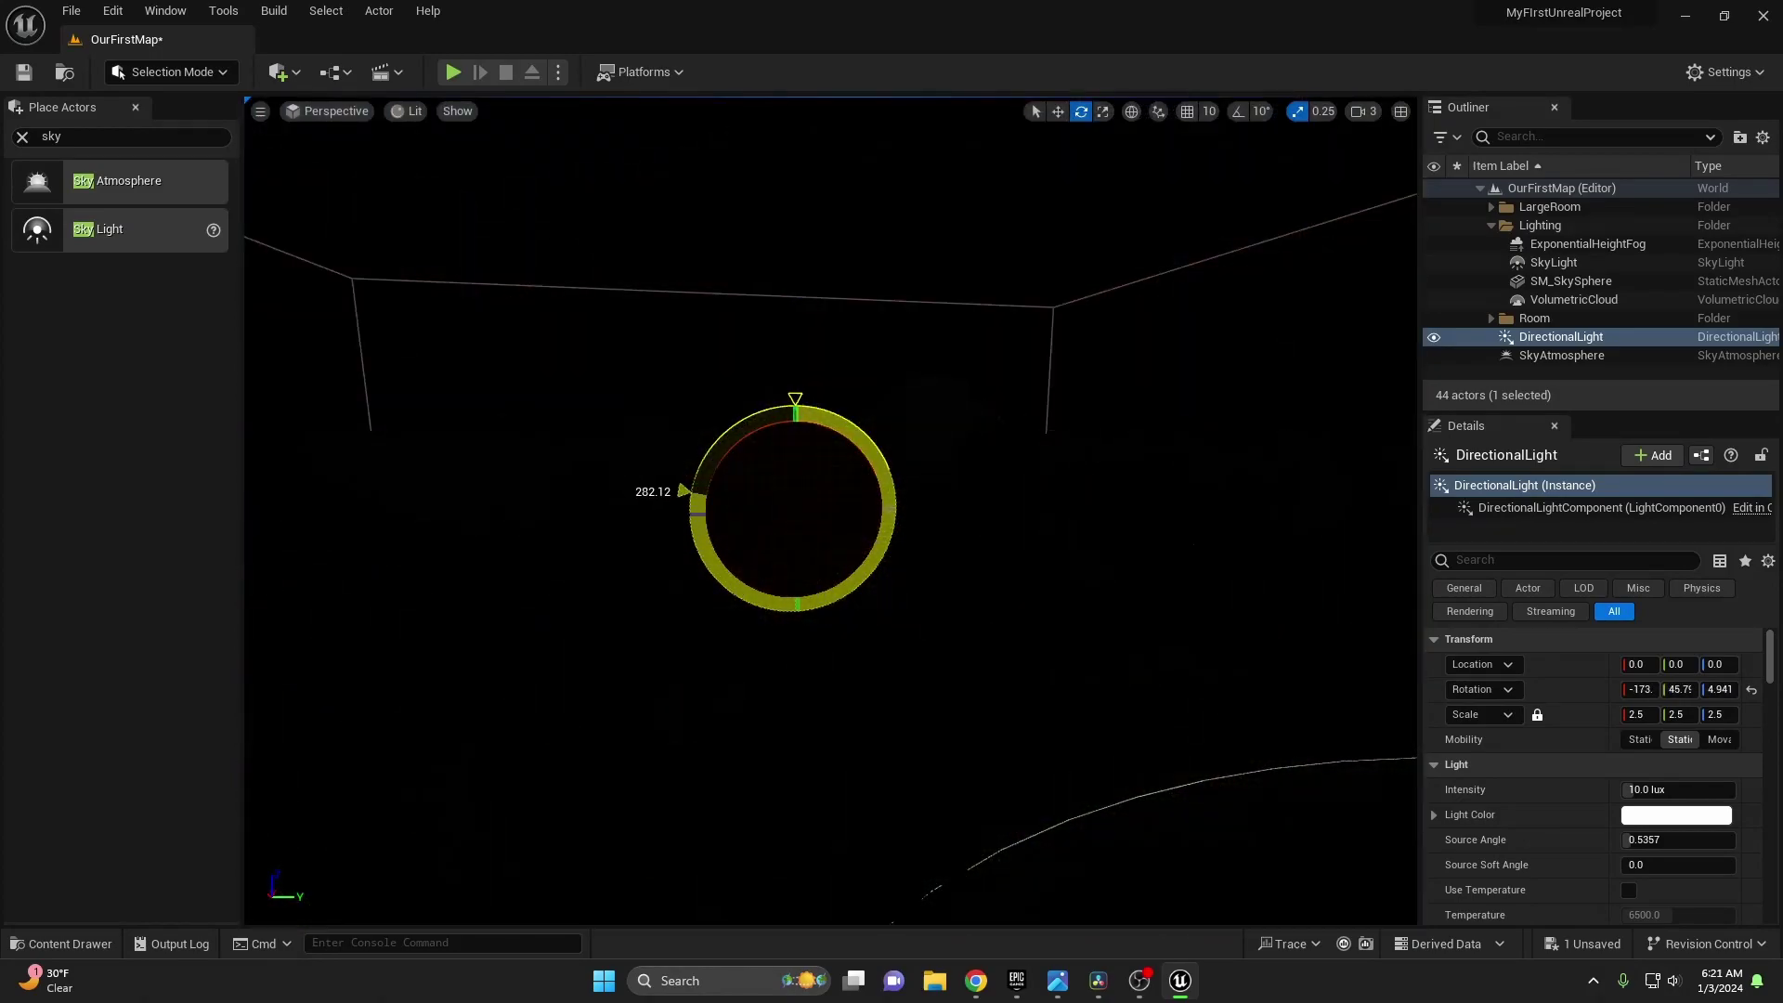
pyautogui.moveTo(752, 406); pyautogui.dragTo(792, 378)
pyautogui.moveTo(728, 442); pyautogui.dragTo(748, 442)
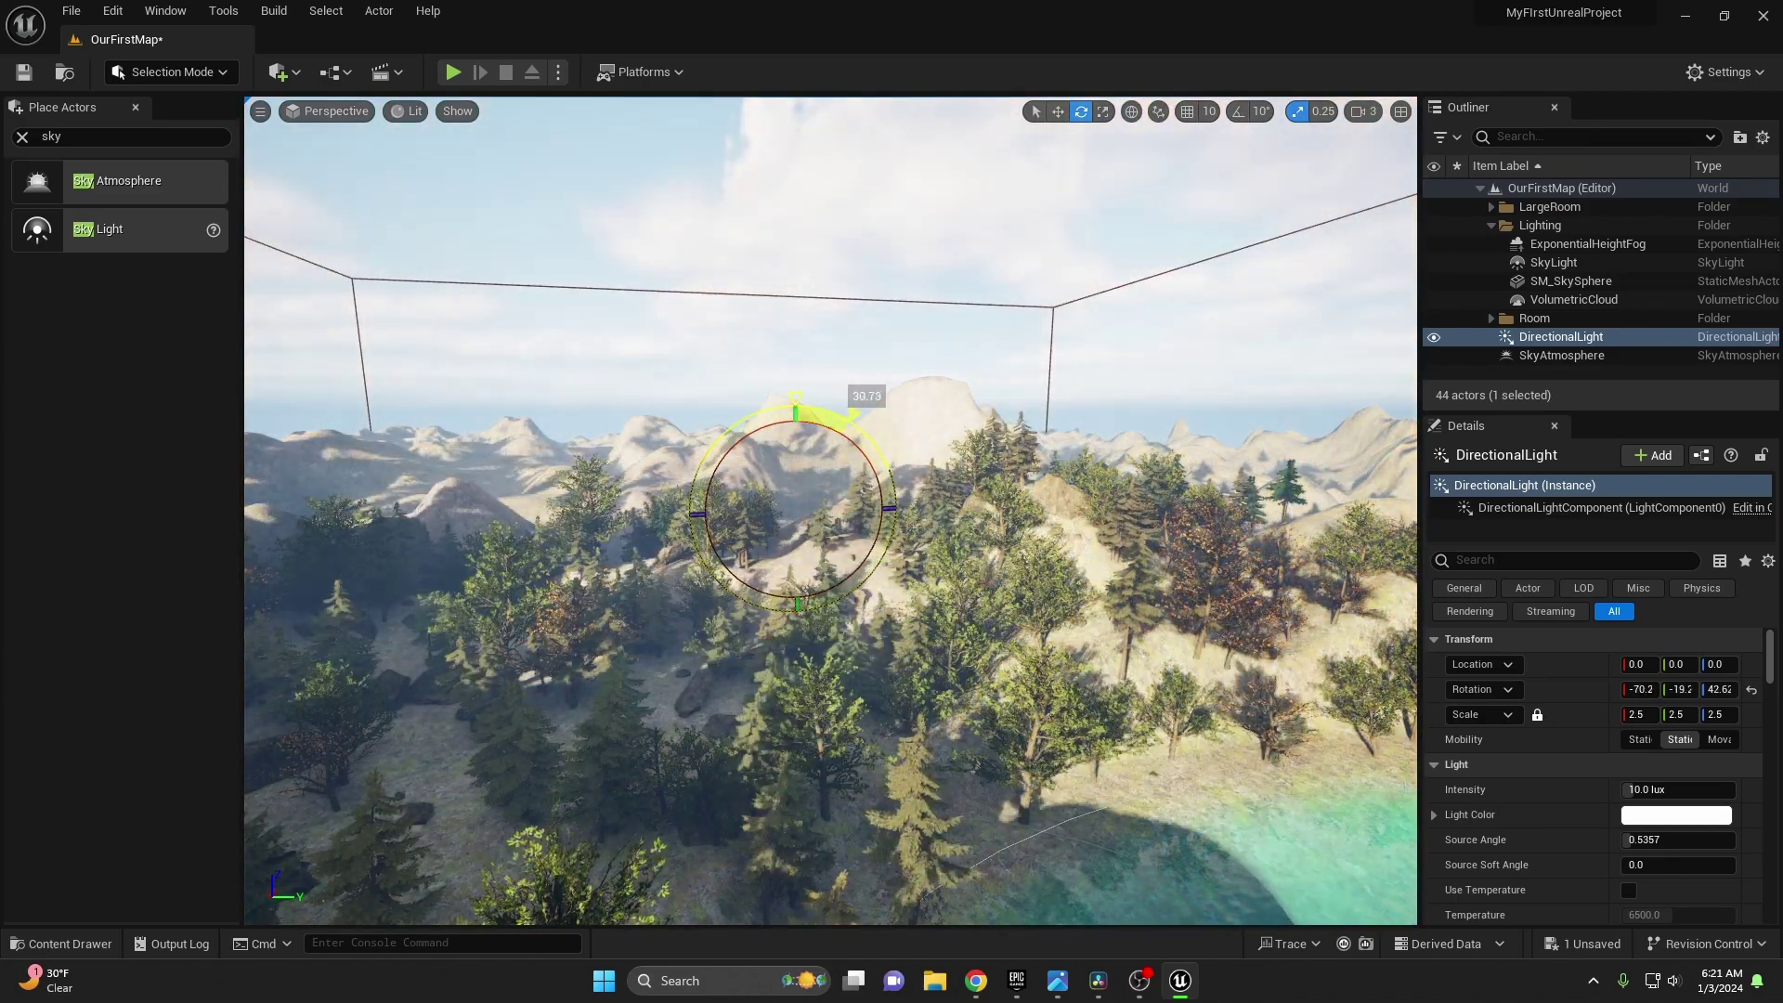
# Rotate the directional light back to daylight, at about -61°, -26° and 114° on X, Y and Z.
pyautogui.moveTo(849, 412); pyautogui.dragTo(867, 429)
pyautogui.moveTo(867, 430); pyautogui.dragTo(879, 586, button='right')
pyautogui.press('w')
pyautogui.press('e')
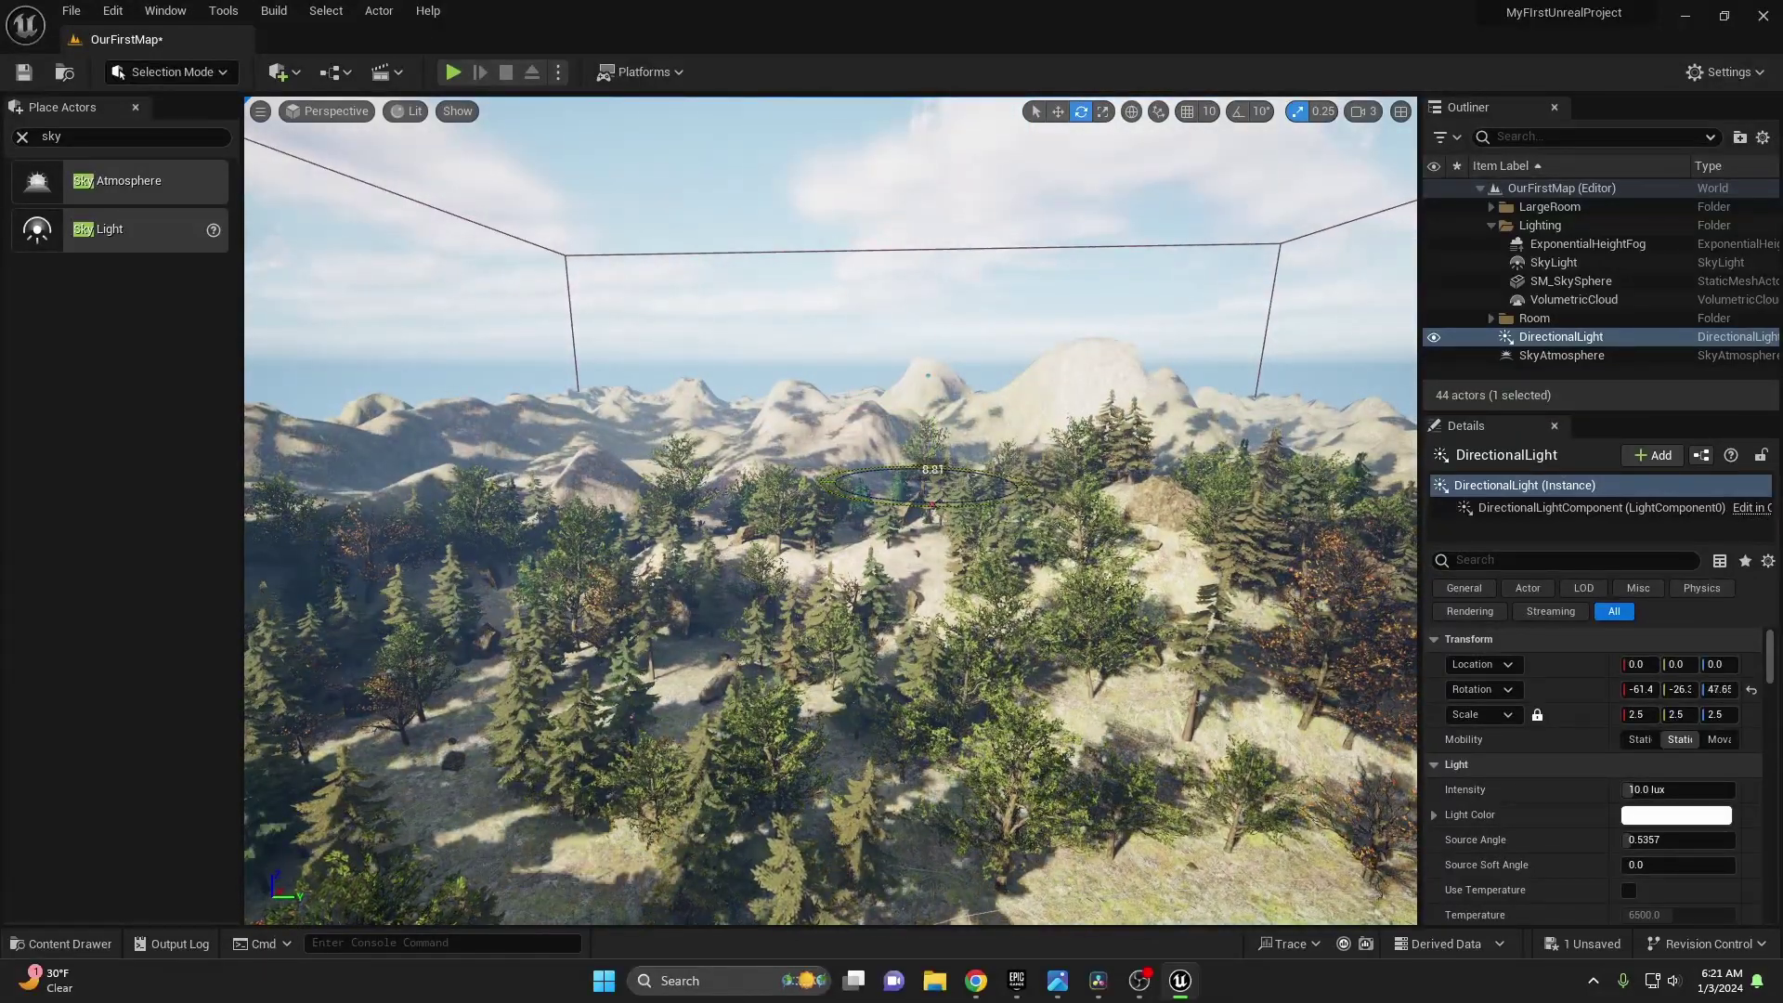
pyautogui.moveTo(968, 471); pyautogui.dragTo(1045, 483)
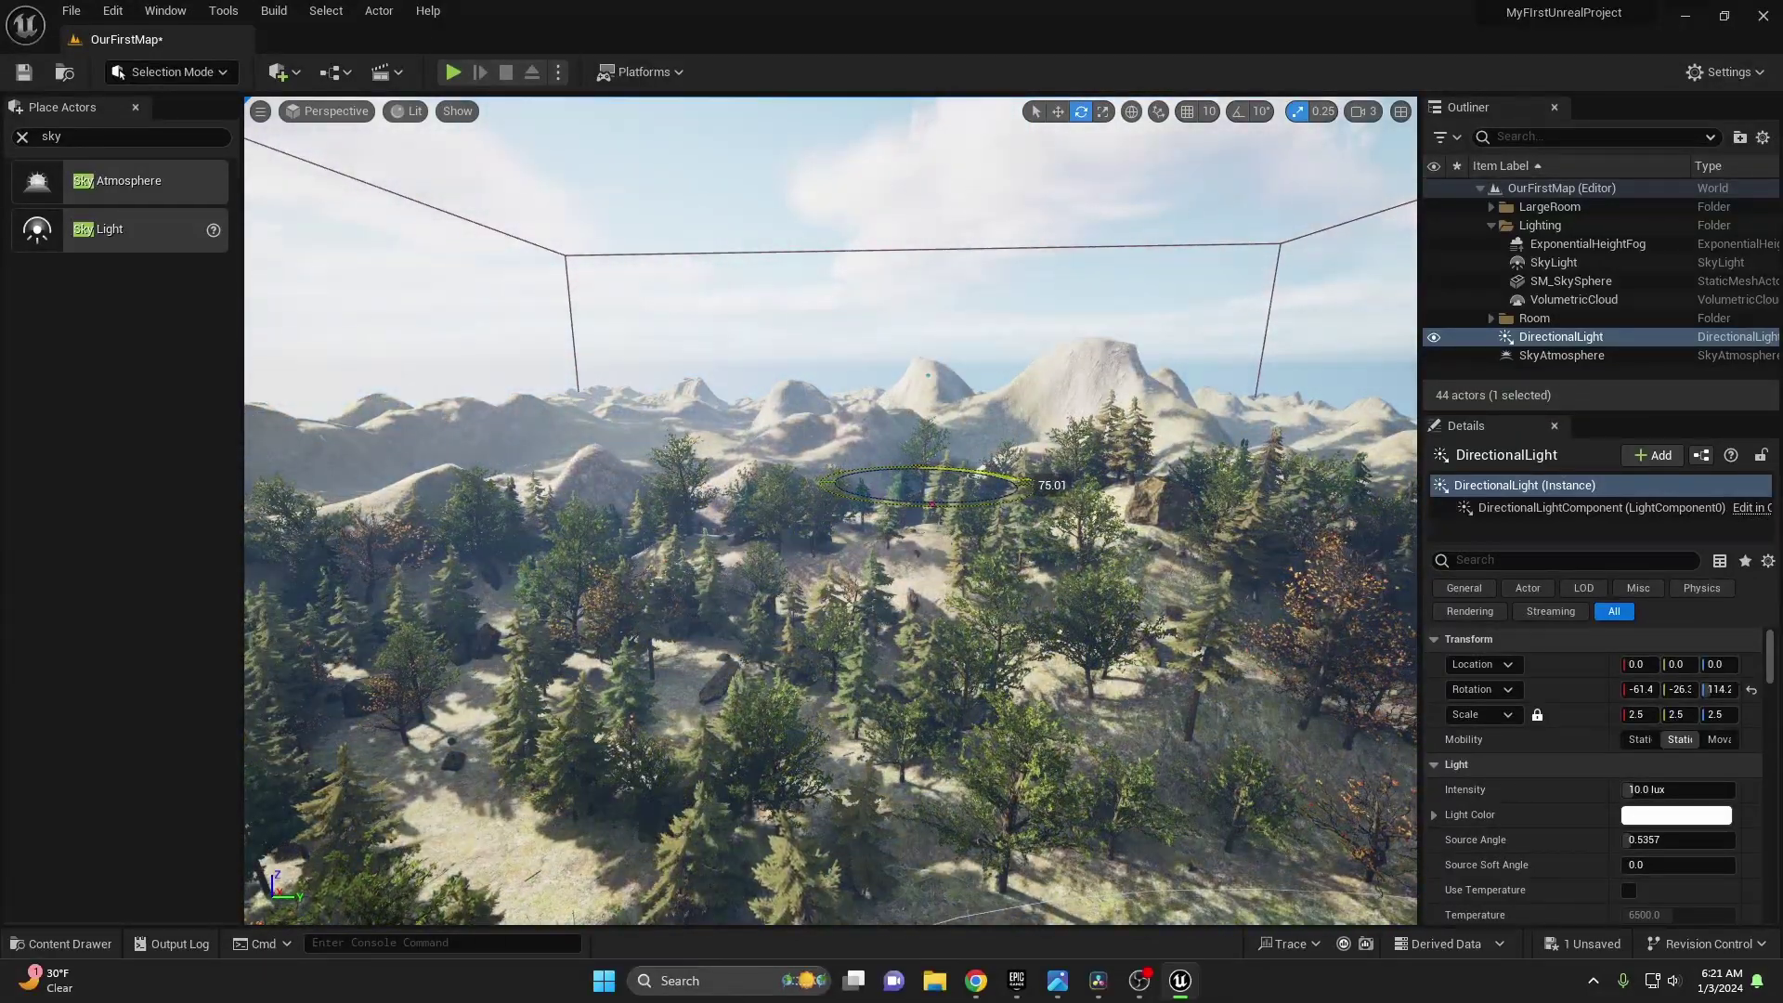
# Rotate the directional light to about -65°, -33° and 116°, and enlarge the sun disc with a source angle of 2.88.
pyautogui.moveTo(1025, 483); pyautogui.dragTo(724, 446, button='right')
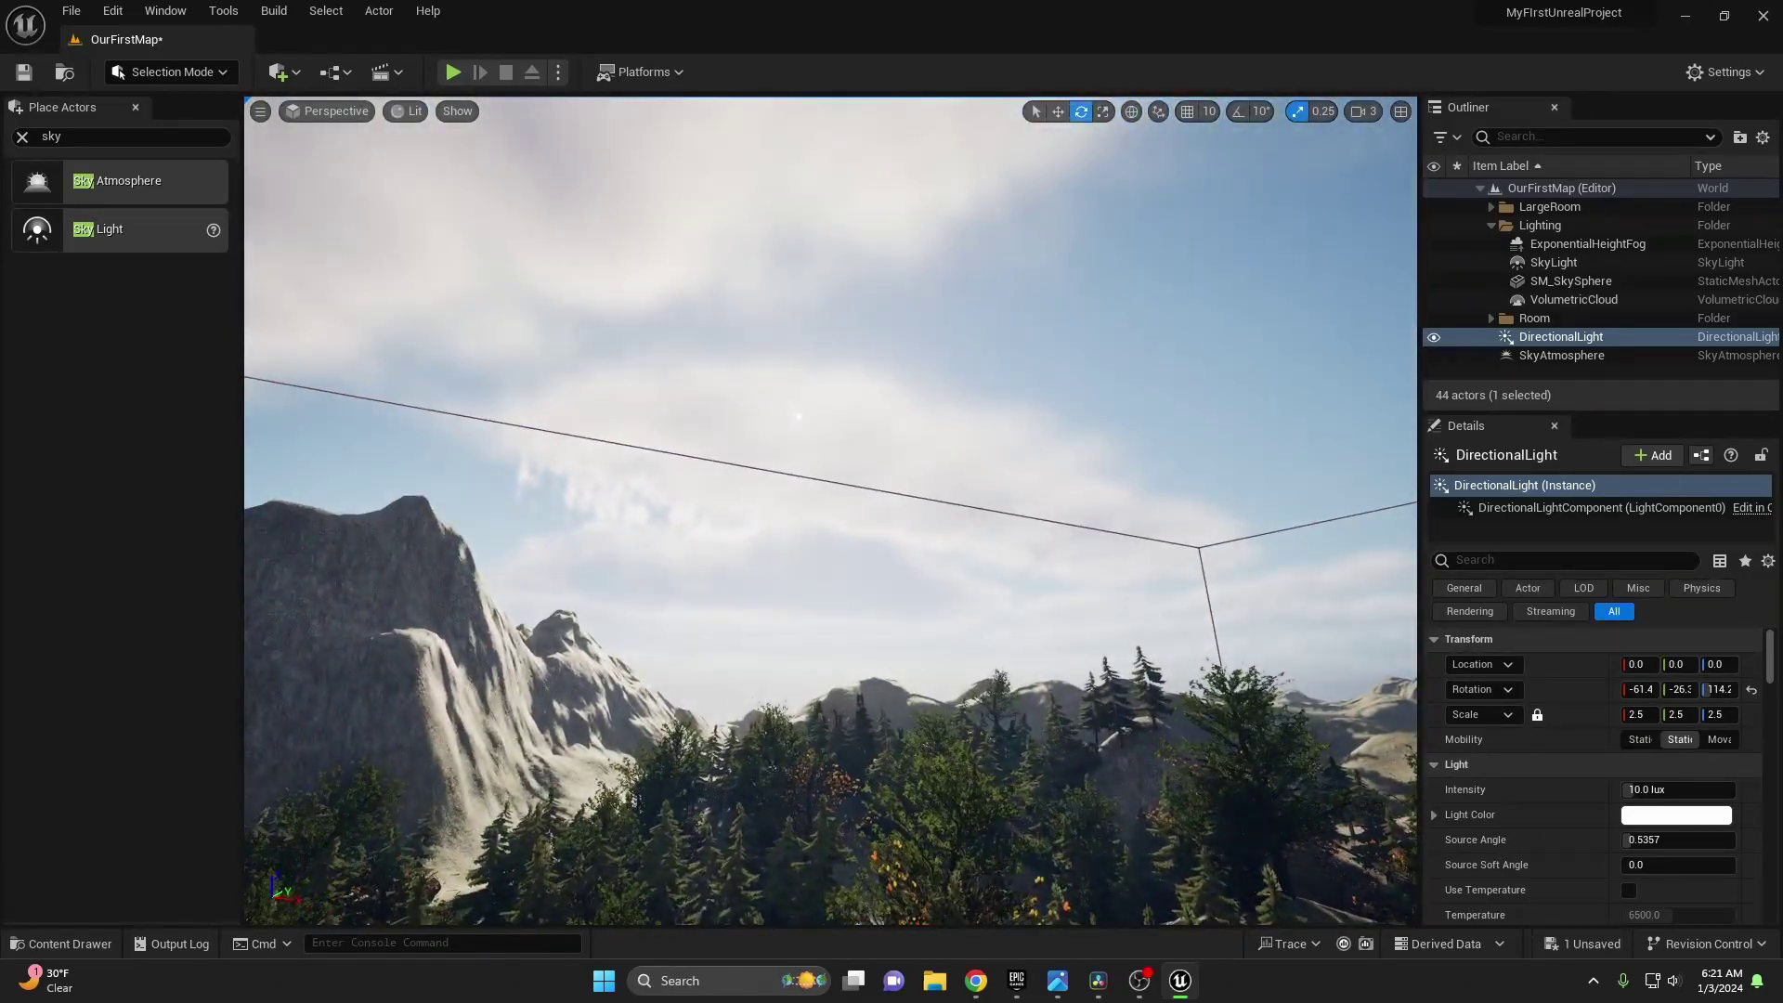
pyautogui.moveTo(826, 496); pyautogui.dragTo(826, 501, button='right')
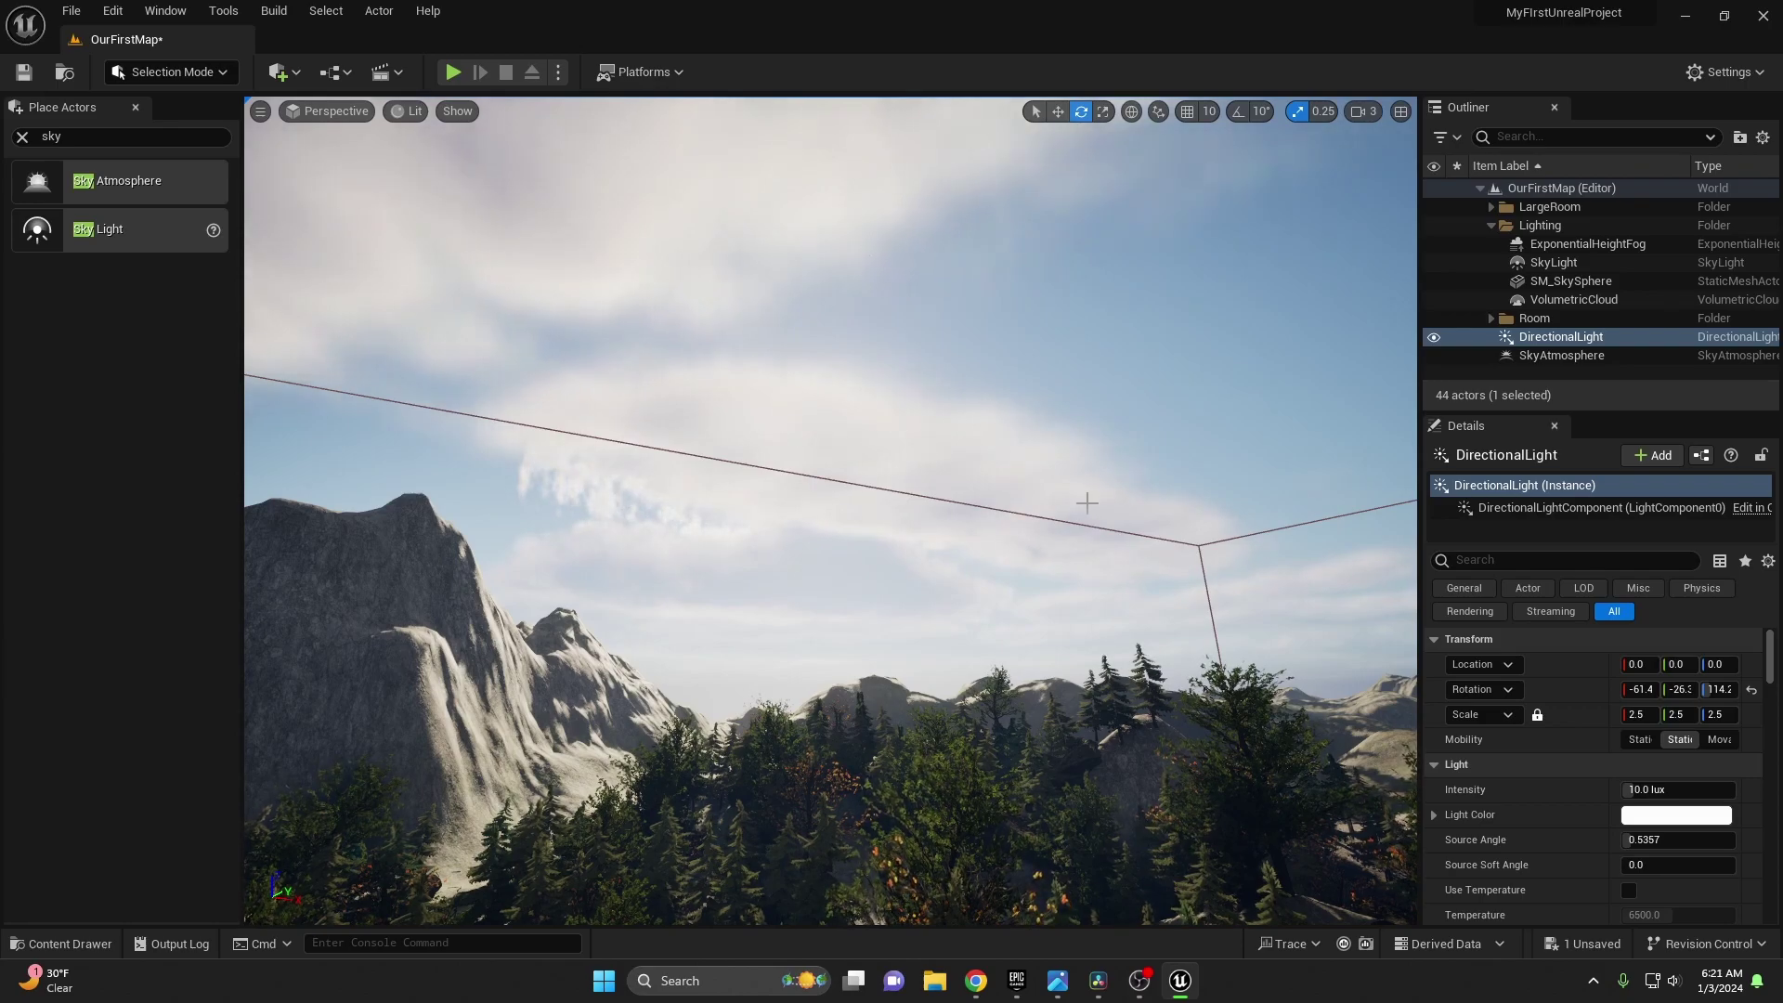
pyautogui.moveTo(1086, 502); pyautogui.dragTo(1218, 513, button='right')
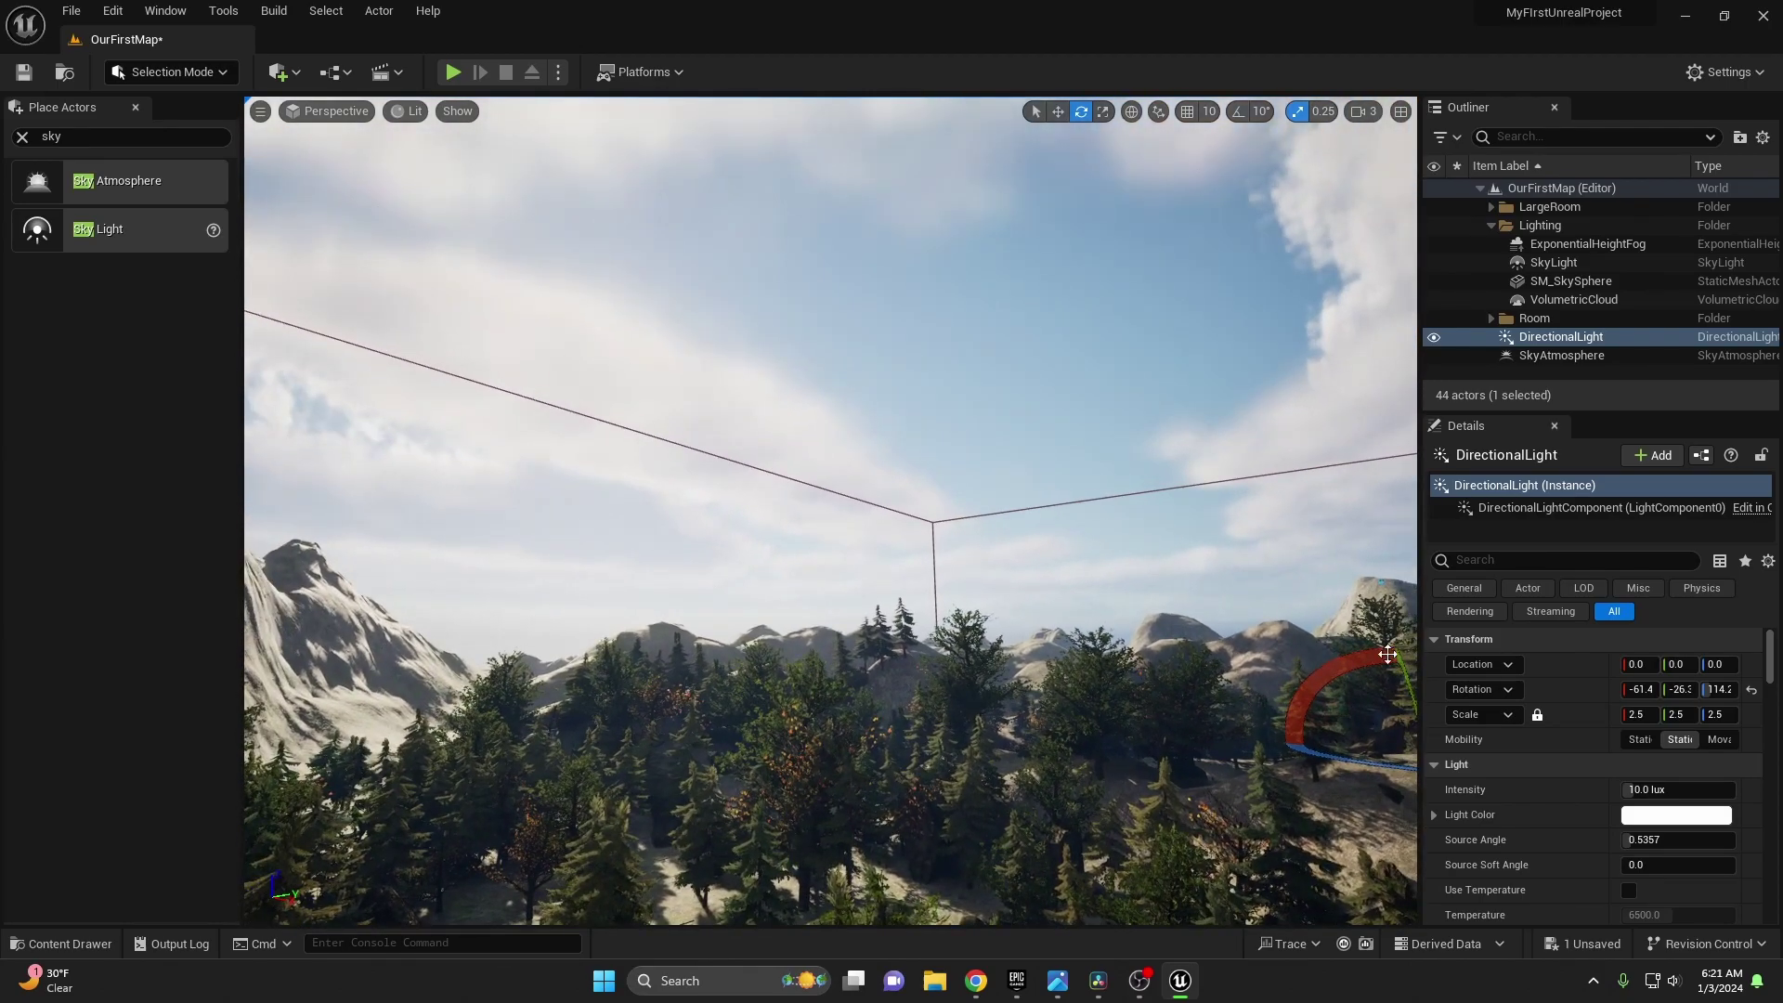
pyautogui.moveTo(1341, 678); pyautogui.dragTo(1225, 553)
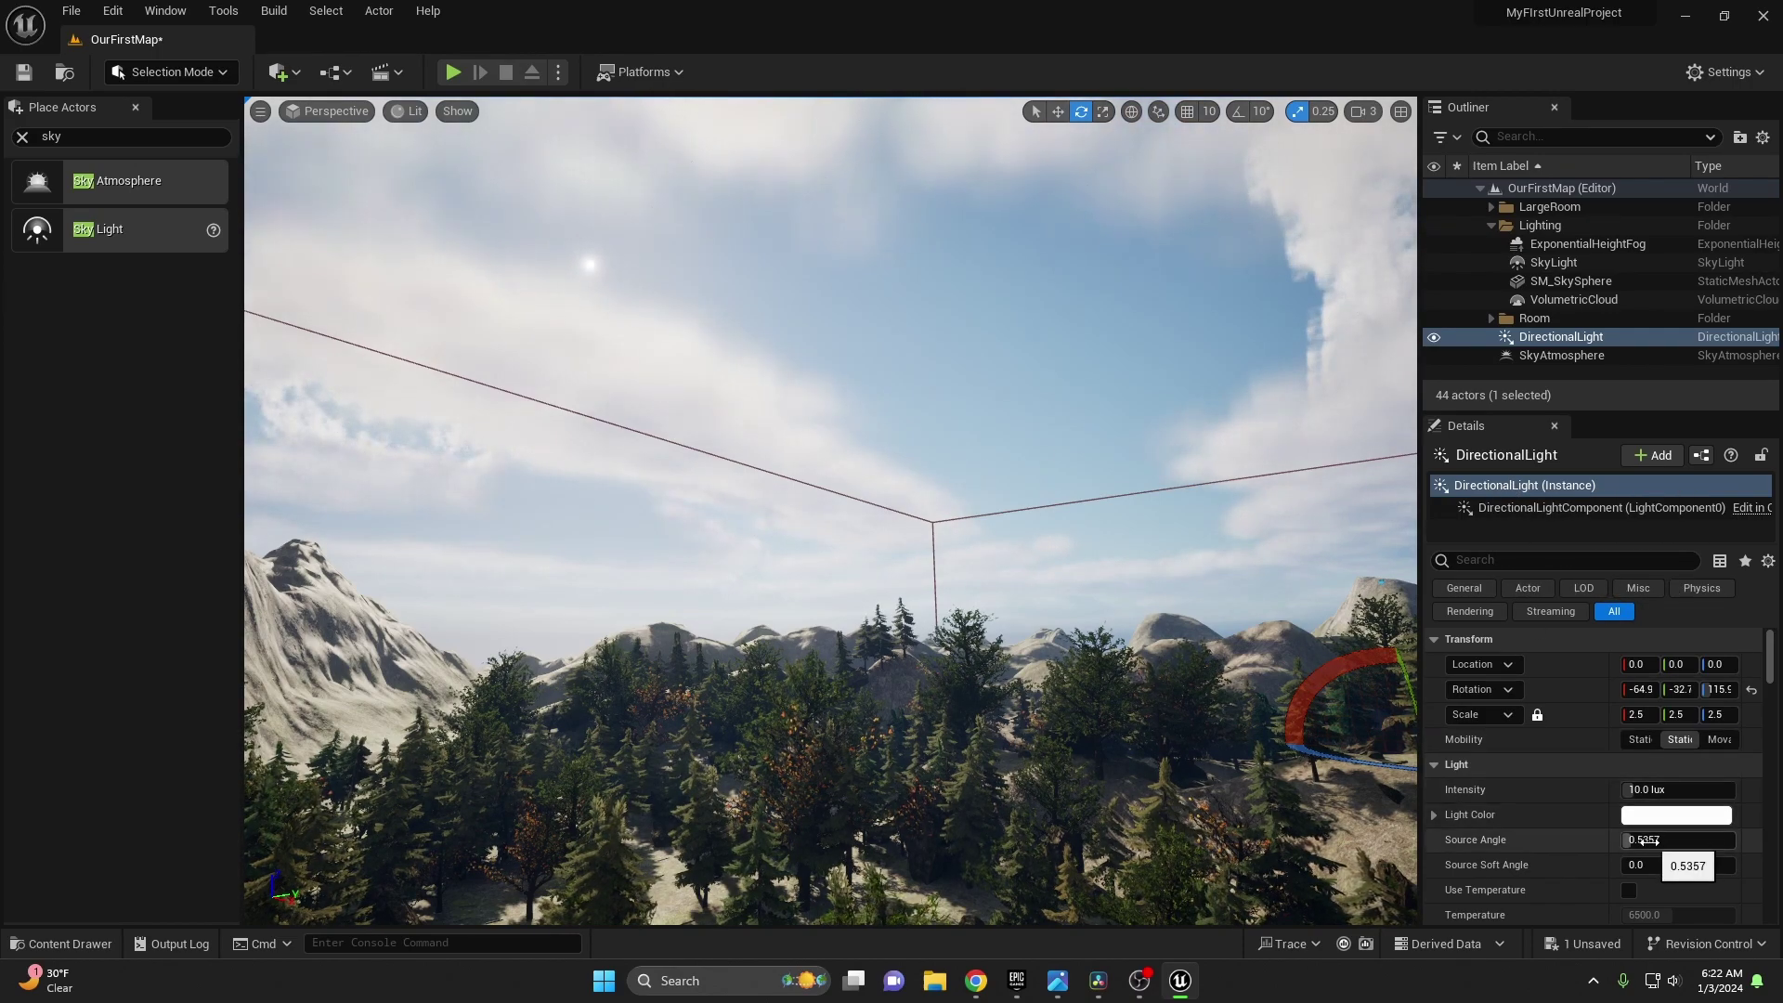
pyautogui.moveTo(1626, 839); pyautogui.dragTo(1678, 839)
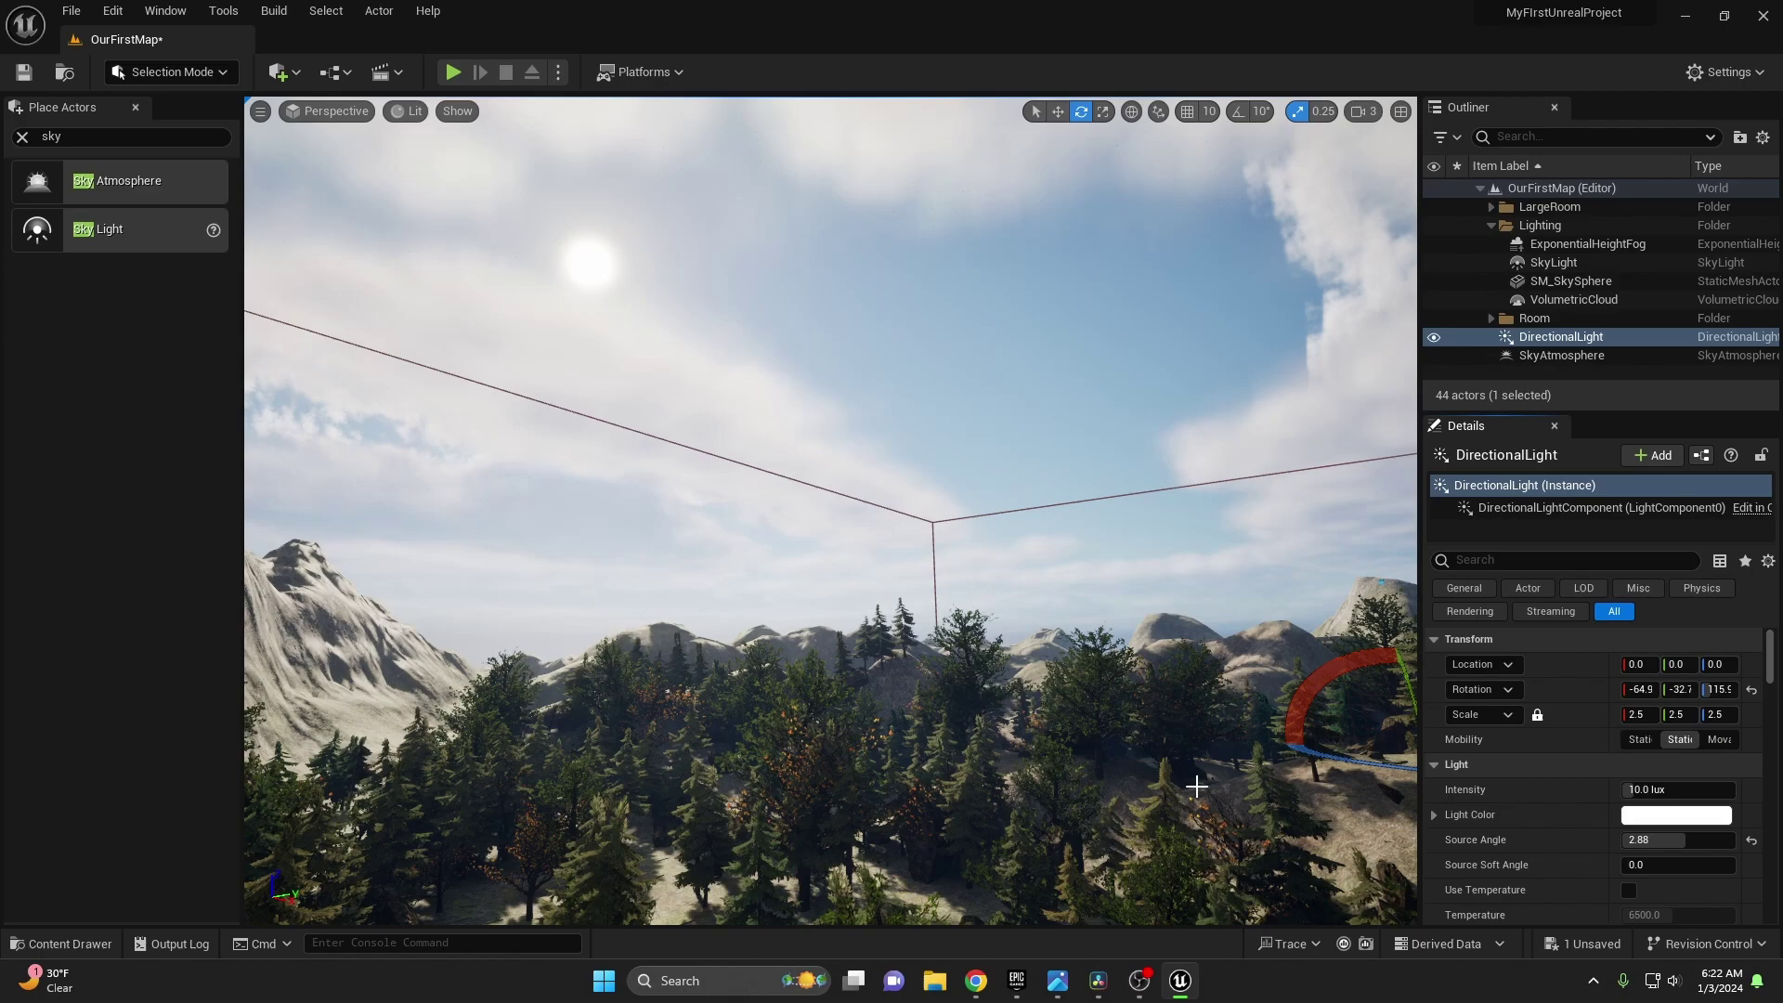
# Try stronger directional light intensities, including 150 lux, and reset the intensity to its default.
pyautogui.click(1677, 789)
pyautogui.write('150')
pyautogui.press('Return')
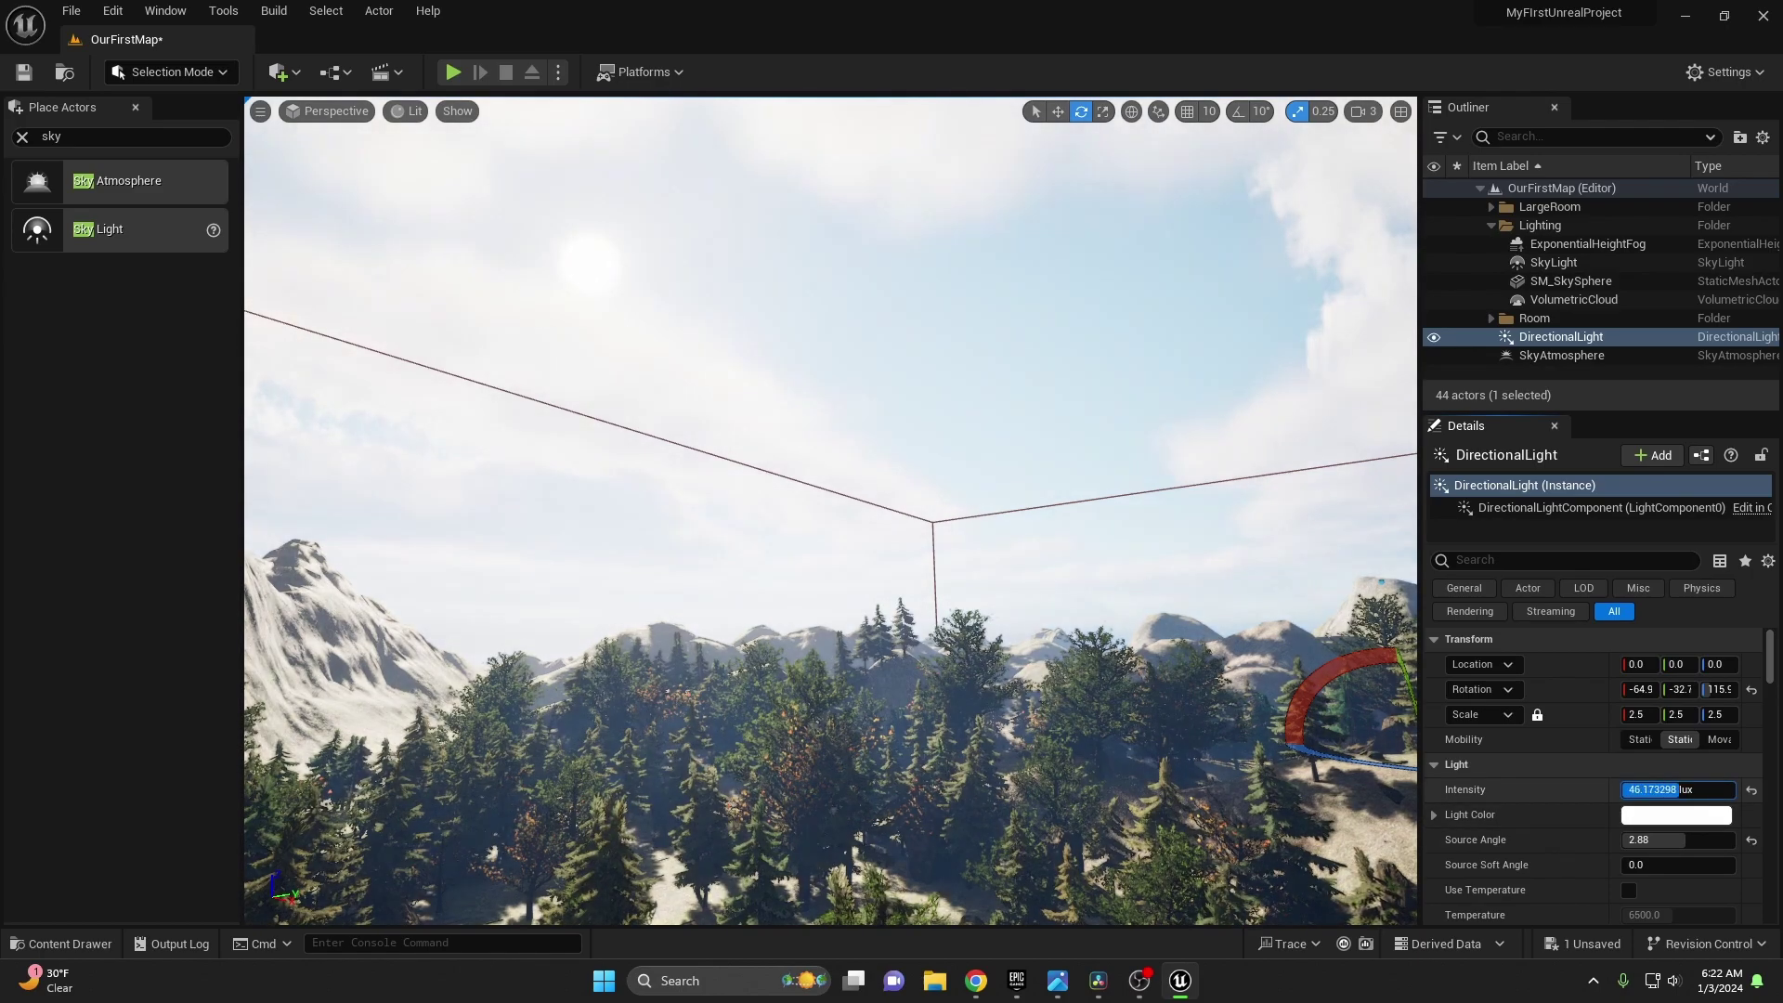
pyautogui.moveTo(1677, 790)
pyautogui.mouseDown()
pyautogui.moveTo(1622, 790)
pyautogui.moveTo(1661, 790)
pyautogui.mouseUp()
pyautogui.click(1752, 790)
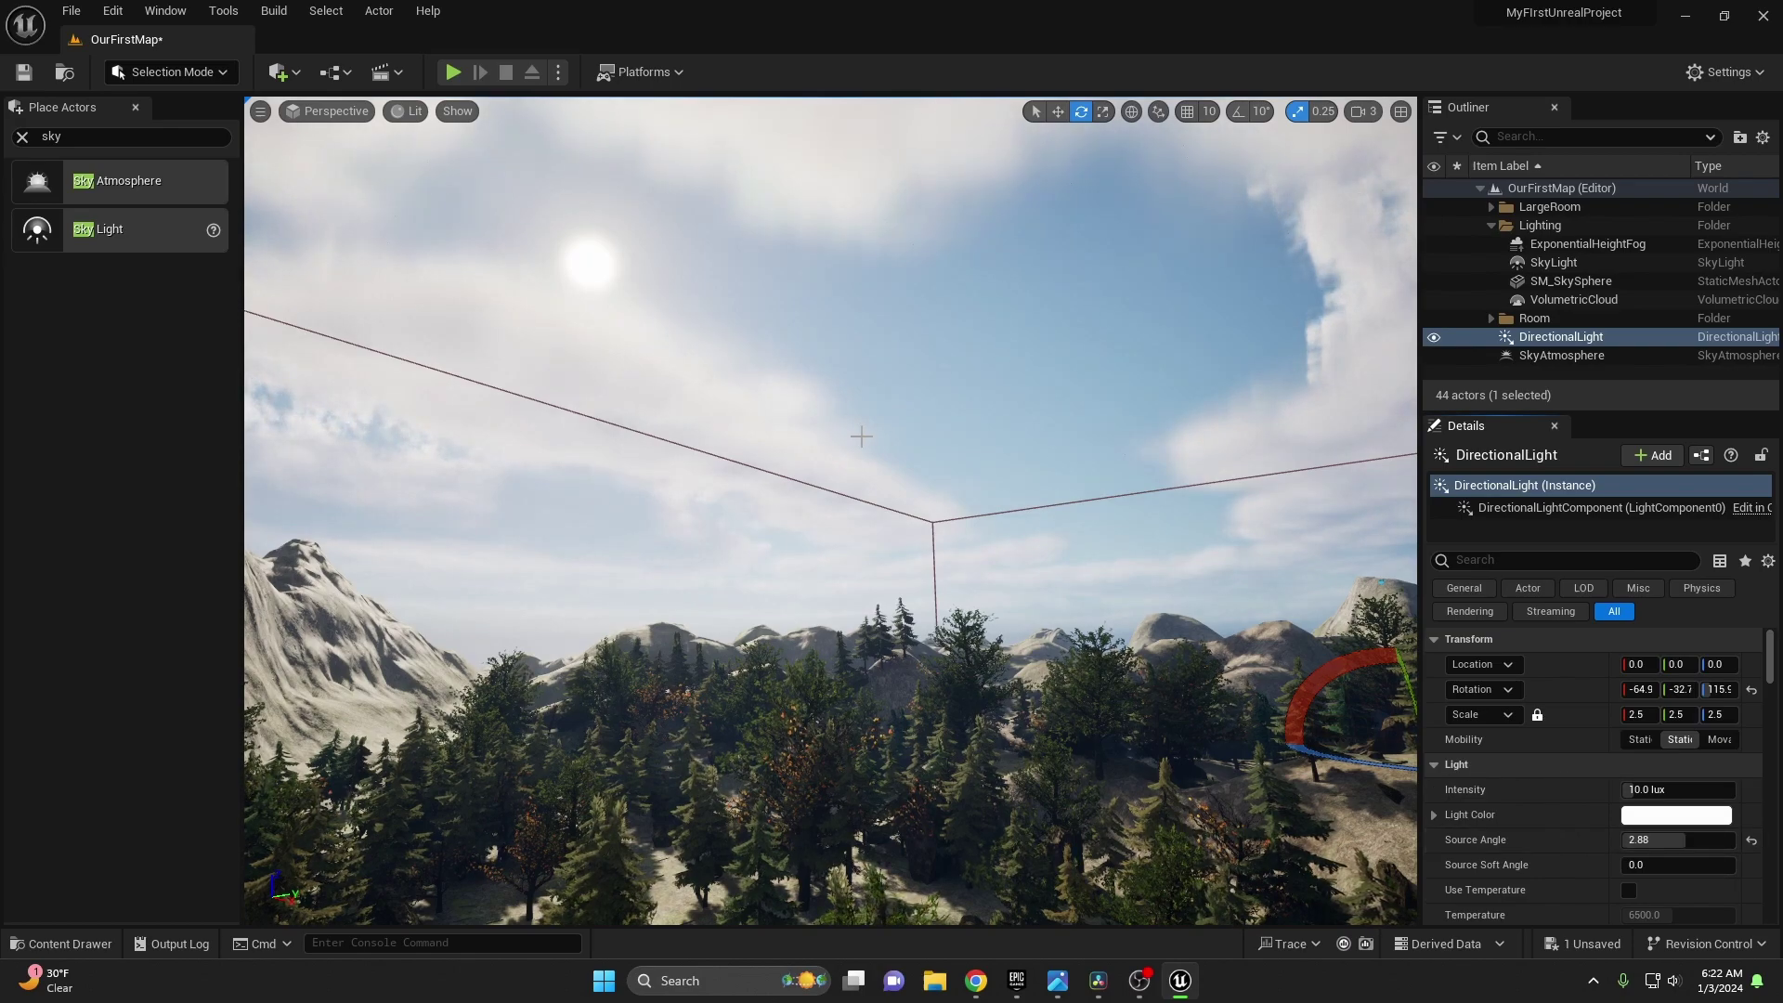
# Move the DirectionalLight actor into the Lighting folder and collapse the folder.
pyautogui.moveTo(1563, 338); pyautogui.dragTo(1547, 226)
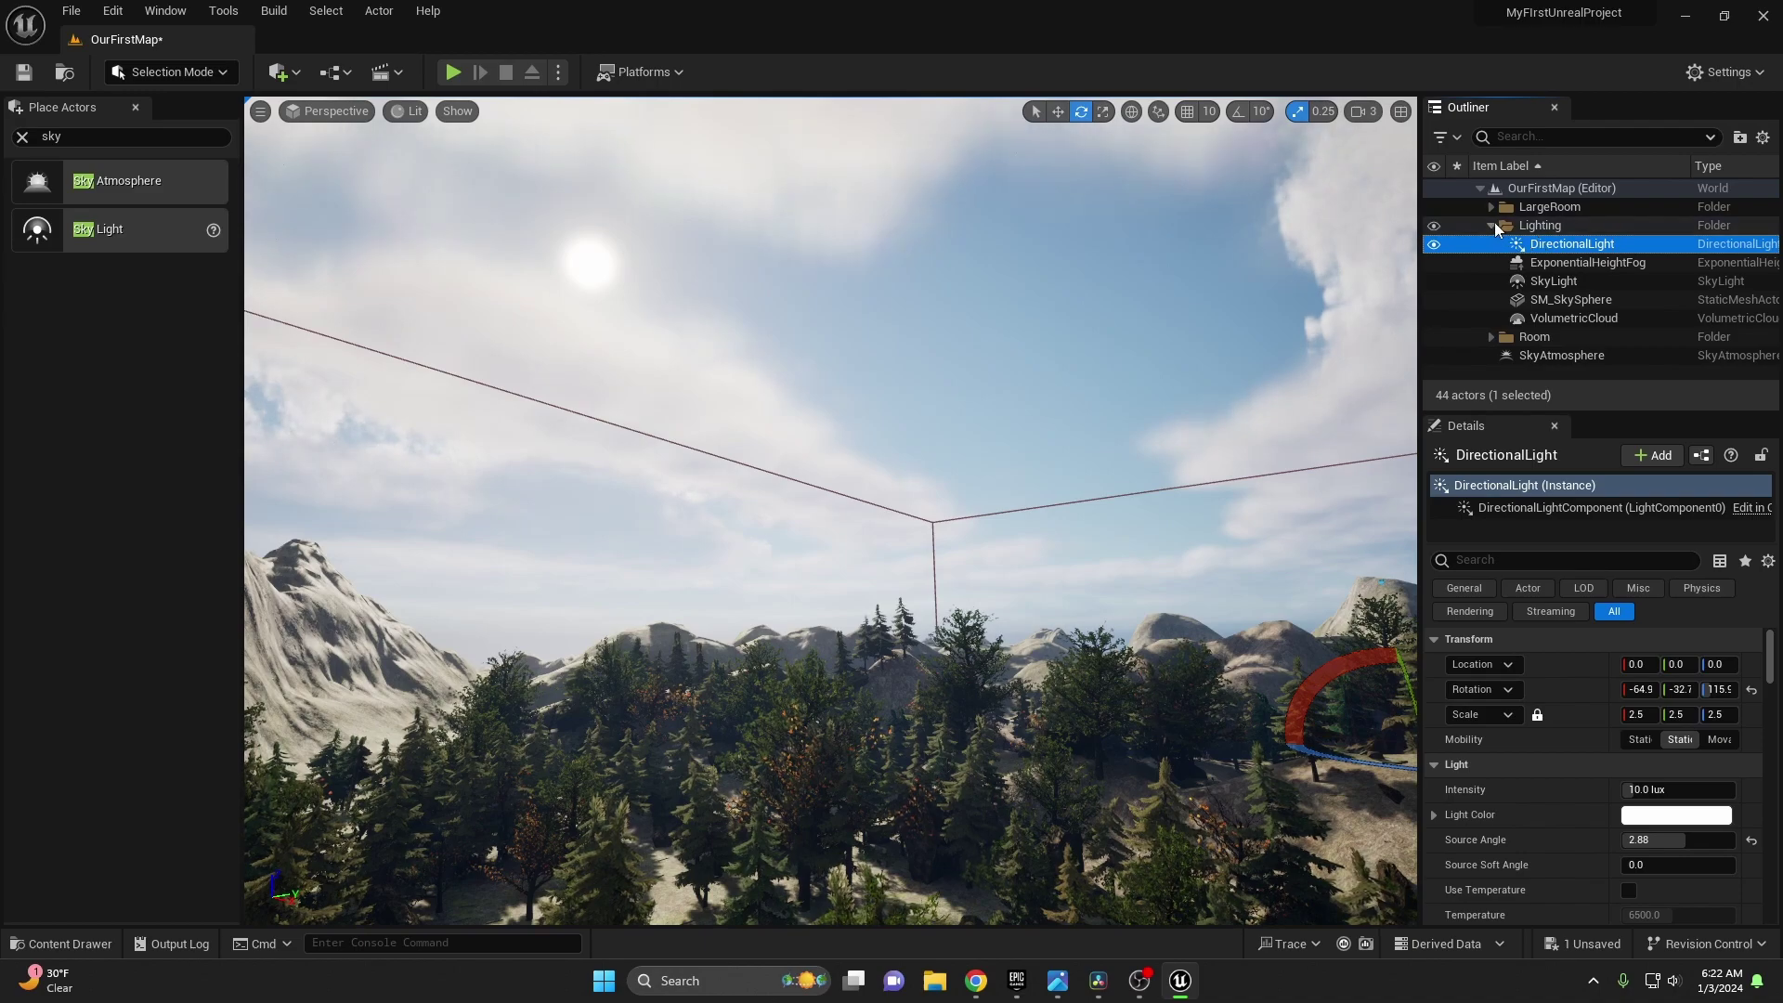
pyautogui.click(1492, 224)
# Select the SkyAtmosphere actor's SkyAtmosphereComponent, widen its details, and expand the Rayleigh Scattering color channels.
pyautogui.click(1574, 265)
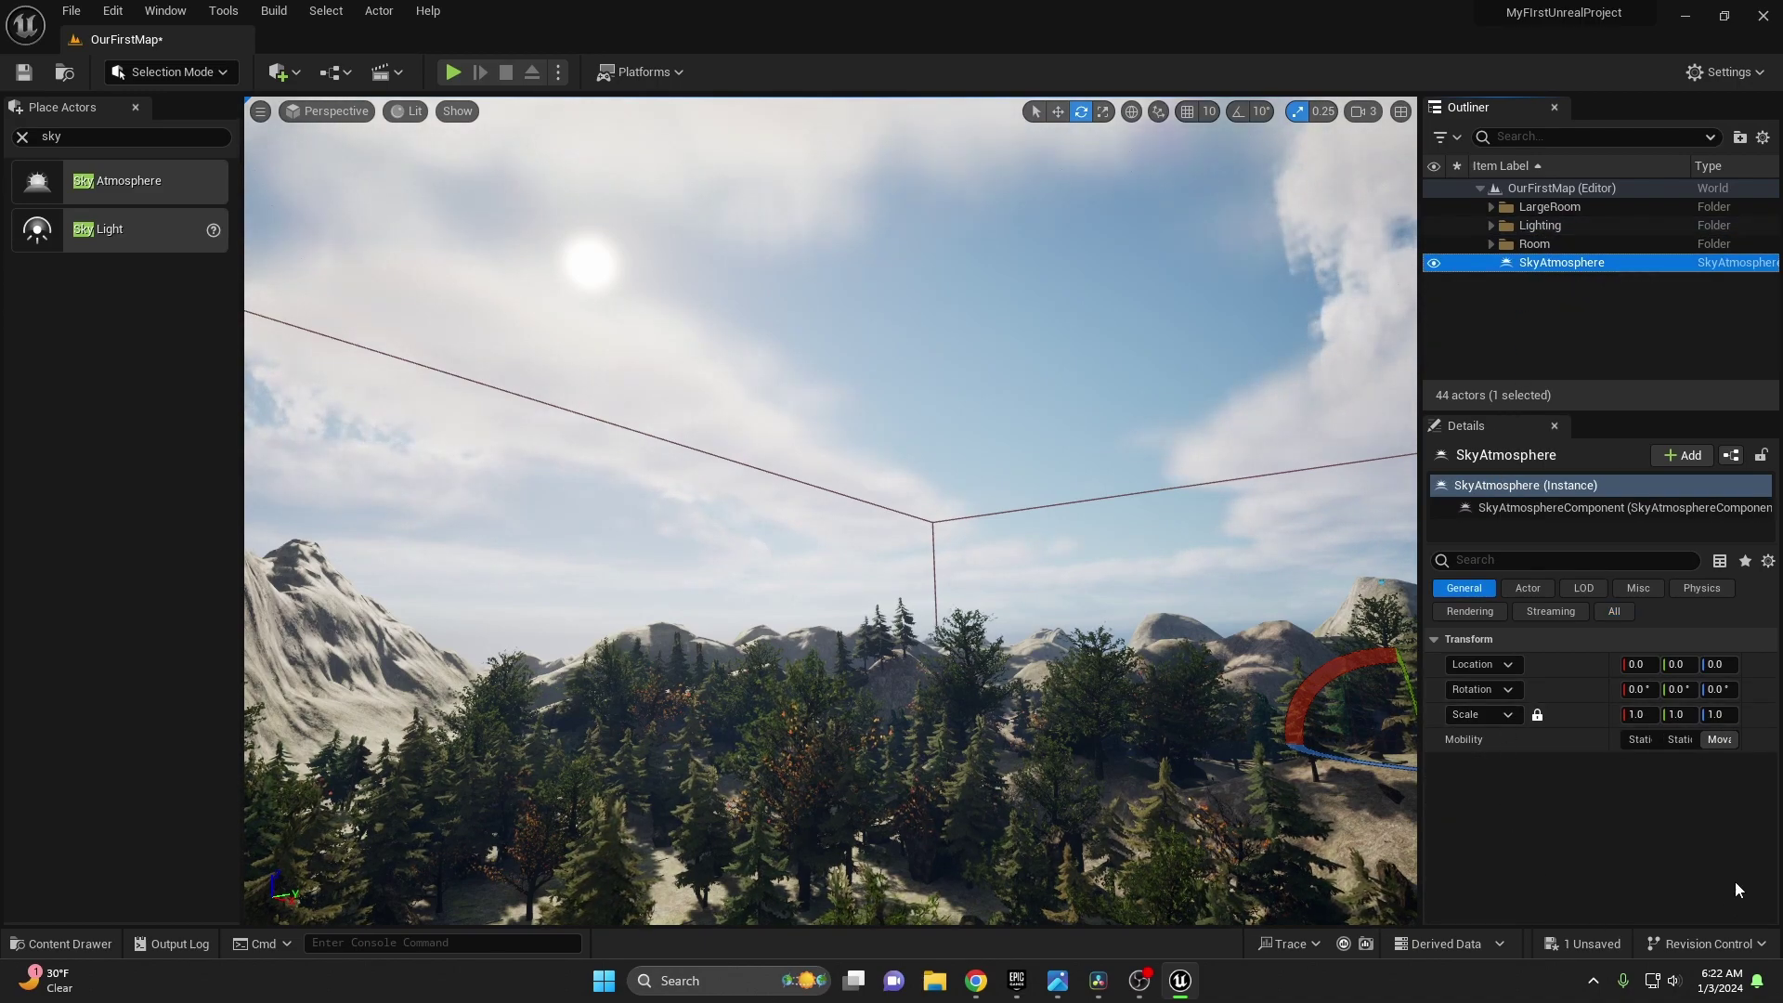
pyautogui.click(1569, 509)
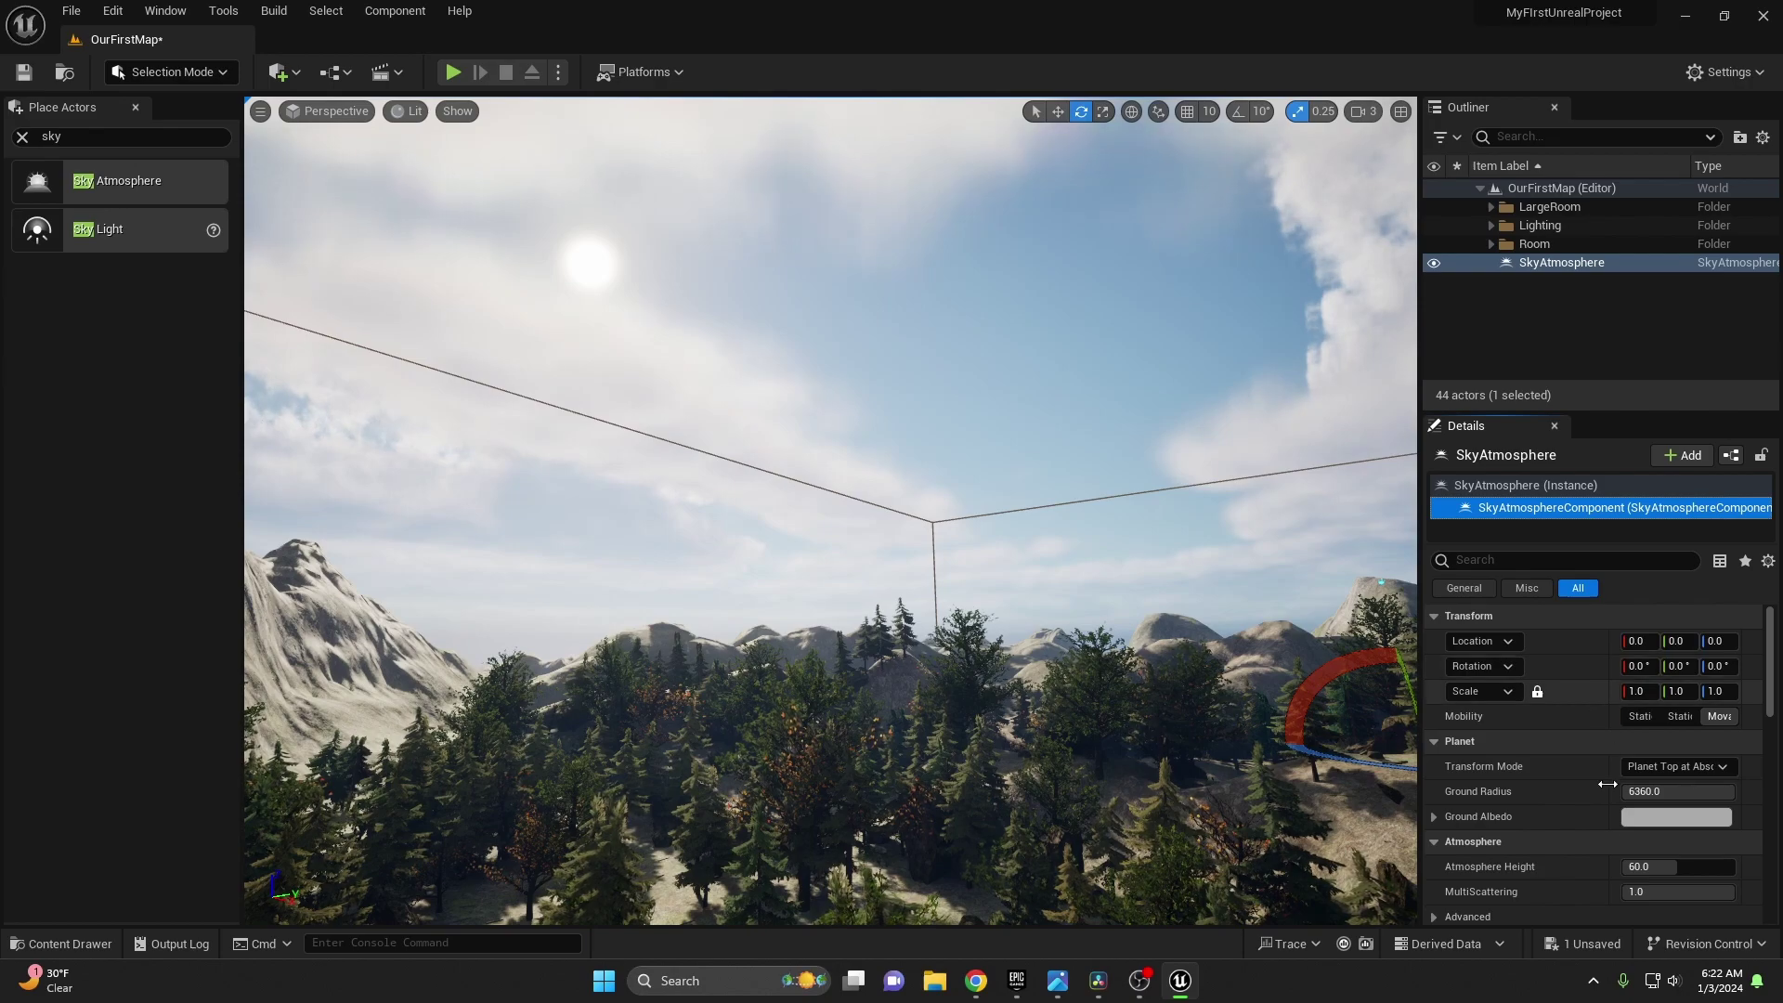
pyautogui.moveTo(1642, 869); pyautogui.dragTo(1641, 869)
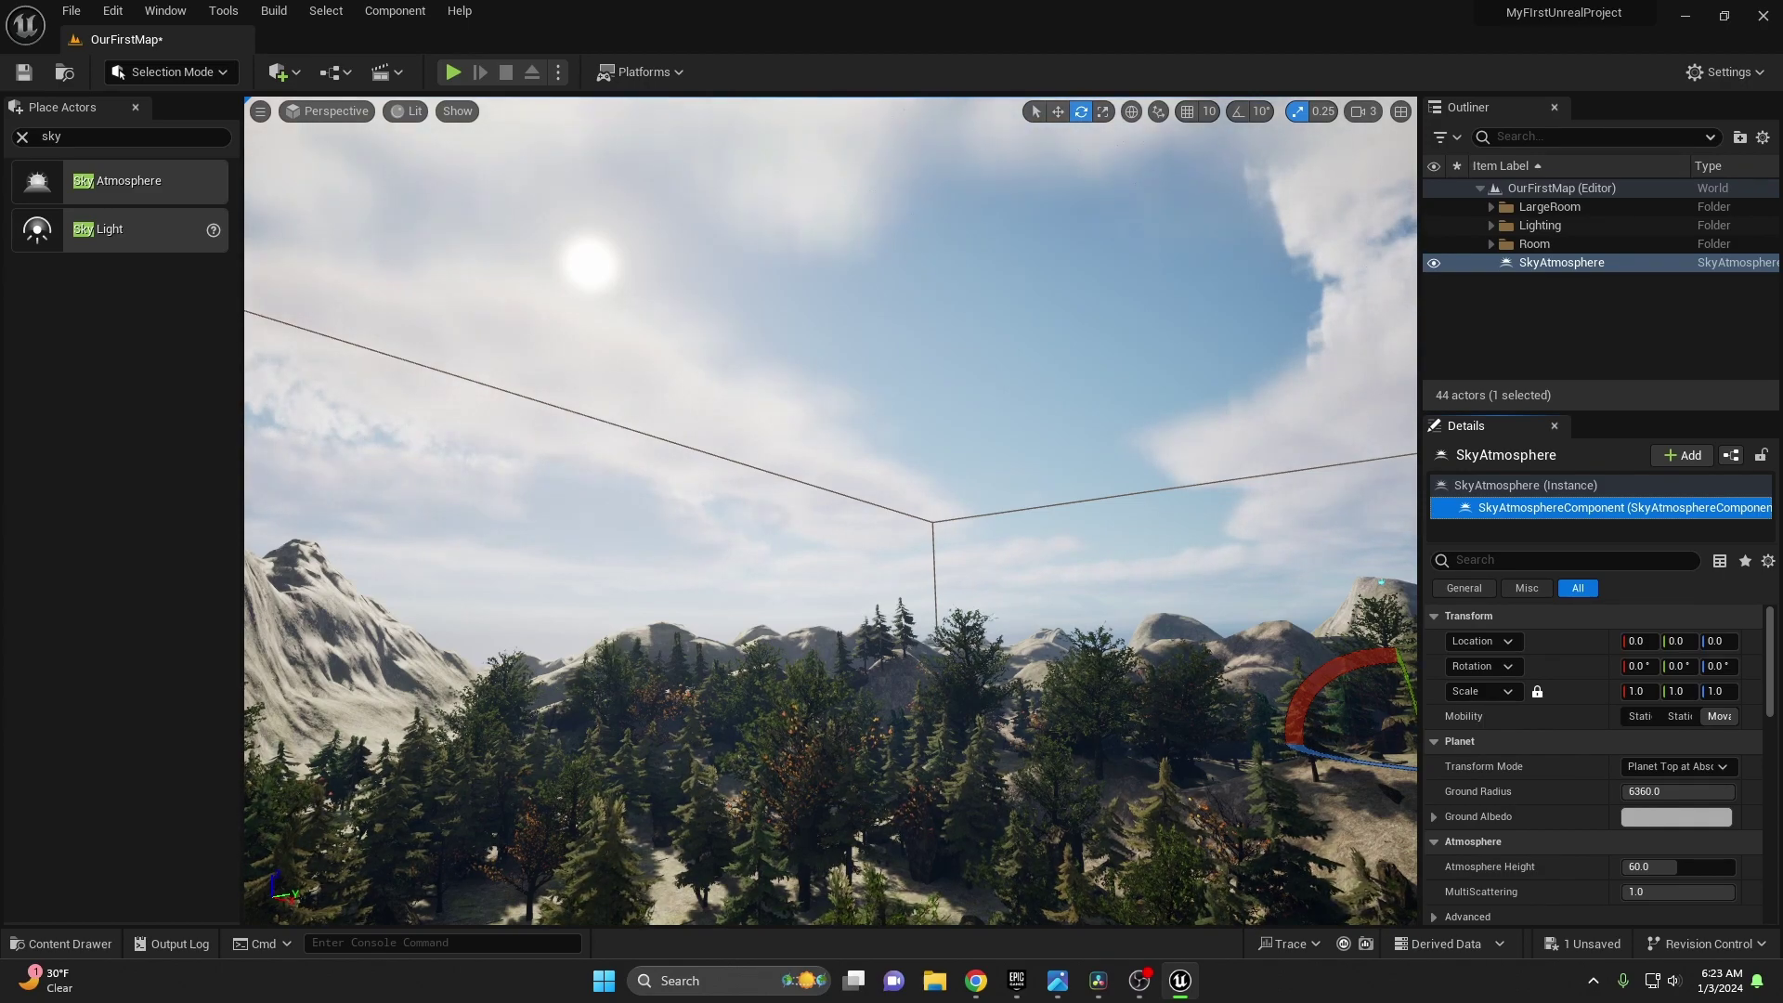
pyautogui.scroll(-5, 1535, 692)
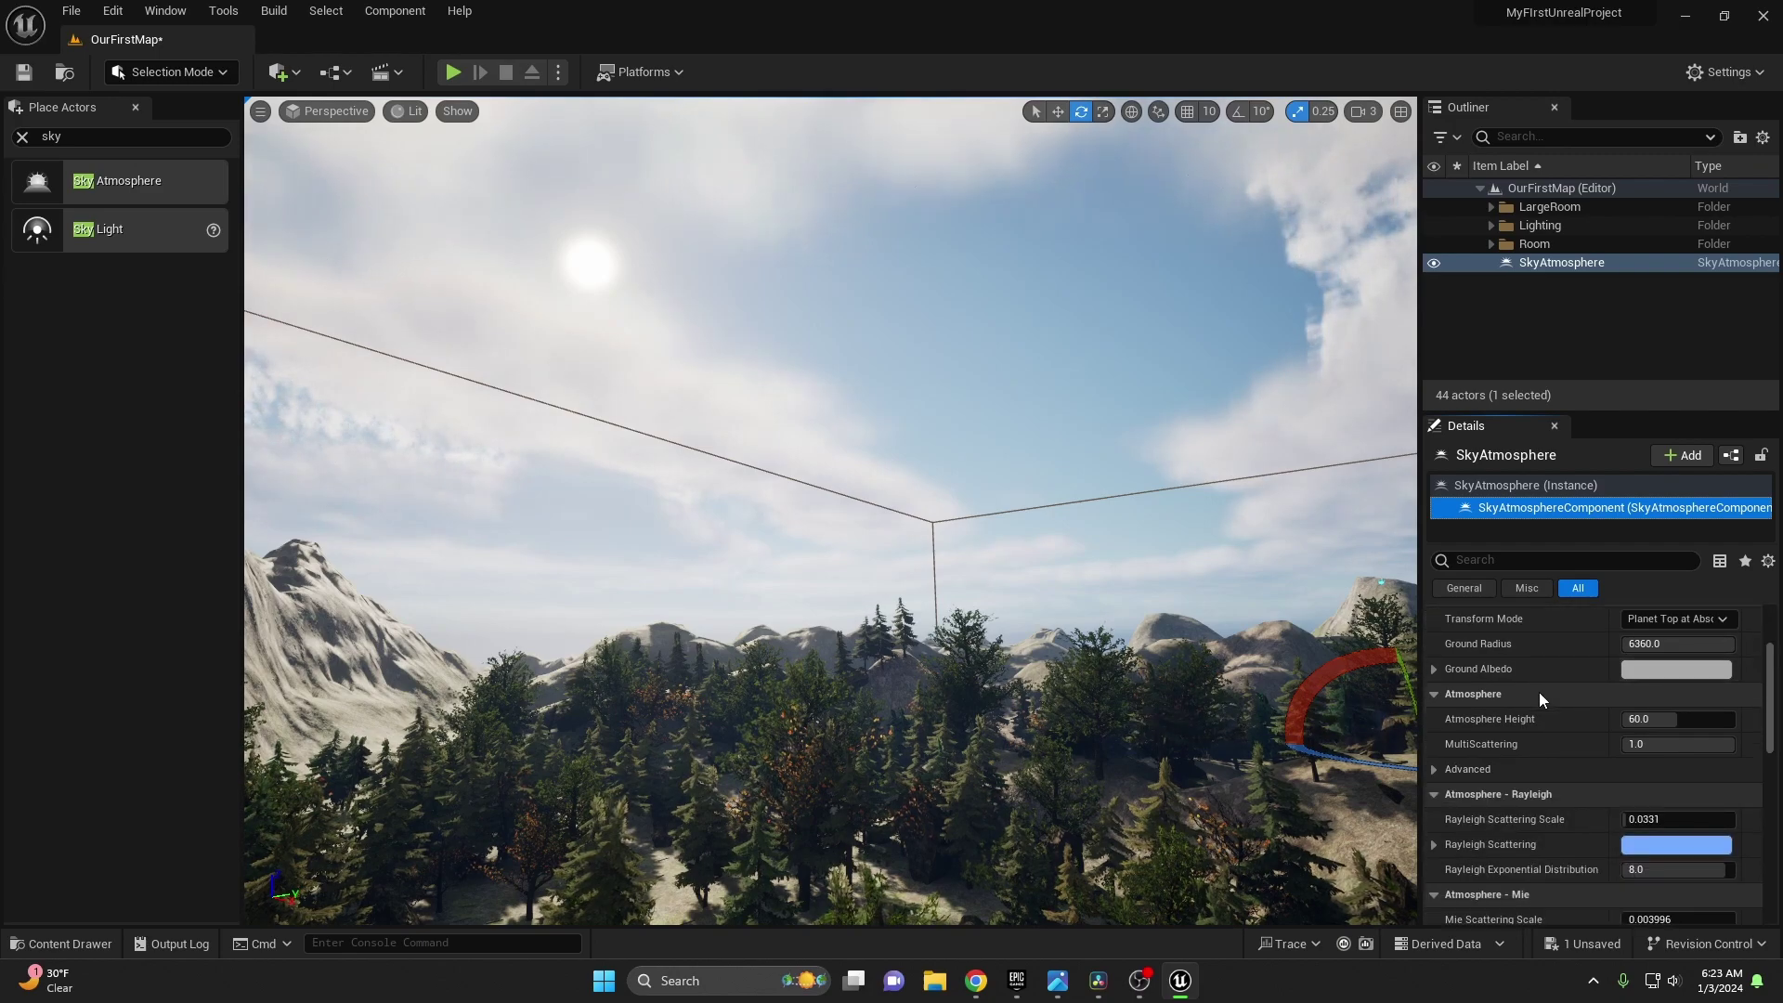
pyautogui.scroll(-2, 1540, 692)
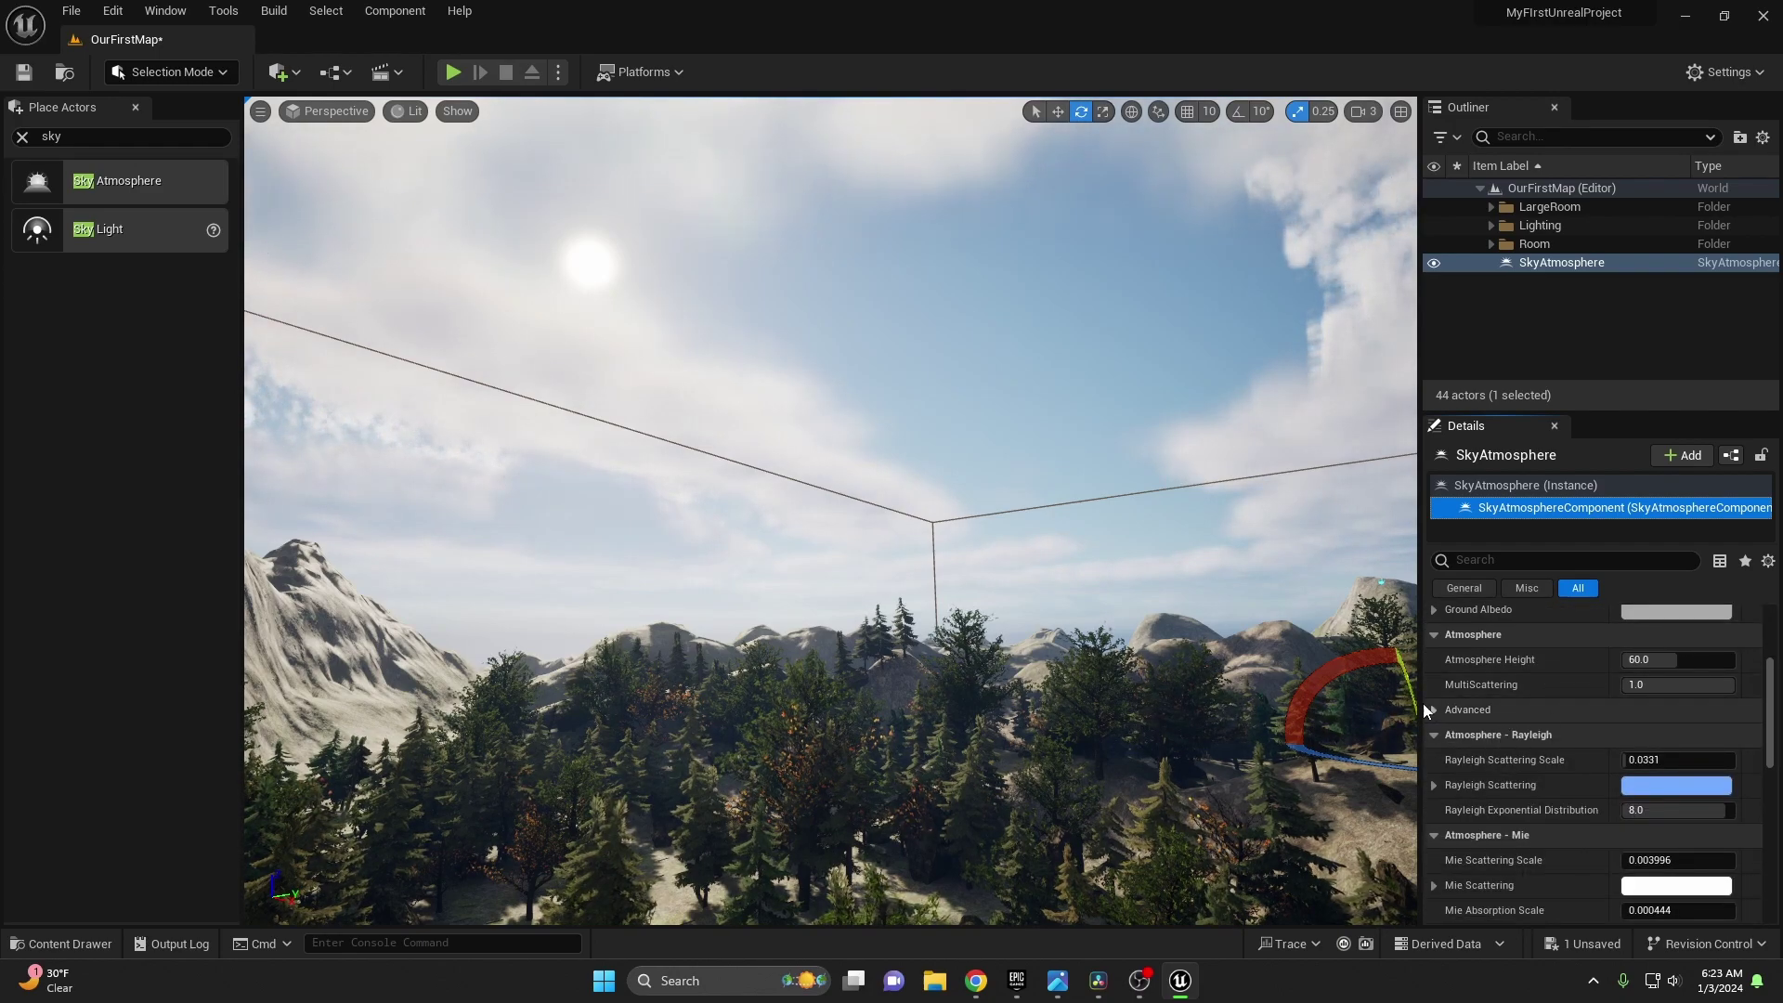
pyautogui.moveTo(1421, 707); pyautogui.dragTo(1343, 743)
pyautogui.scroll(-2, 1509, 720)
pyautogui.click(1523, 720)
pyautogui.scroll(-1, 1532, 716)
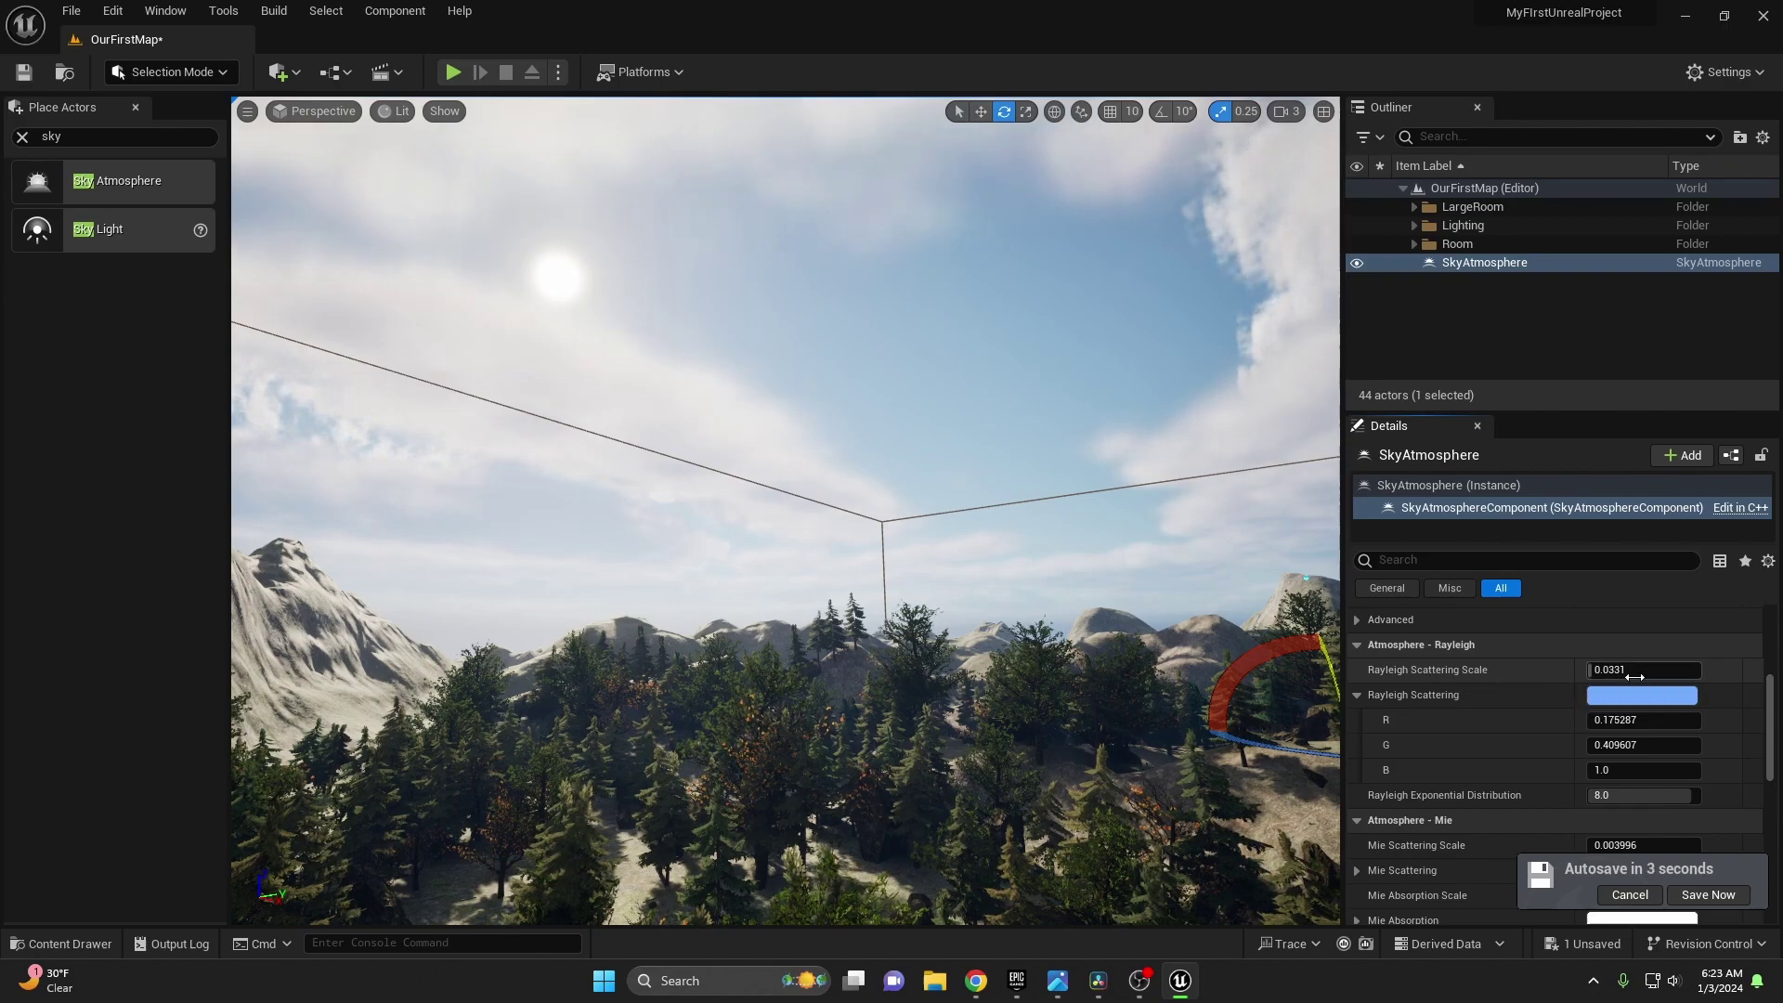
# Try Rayleigh Scattering Scale values of about 1.41 and 0, and set the scale to about 0.054.
pyautogui.moveTo(1615, 675); pyautogui.dragTo(1750, 675)
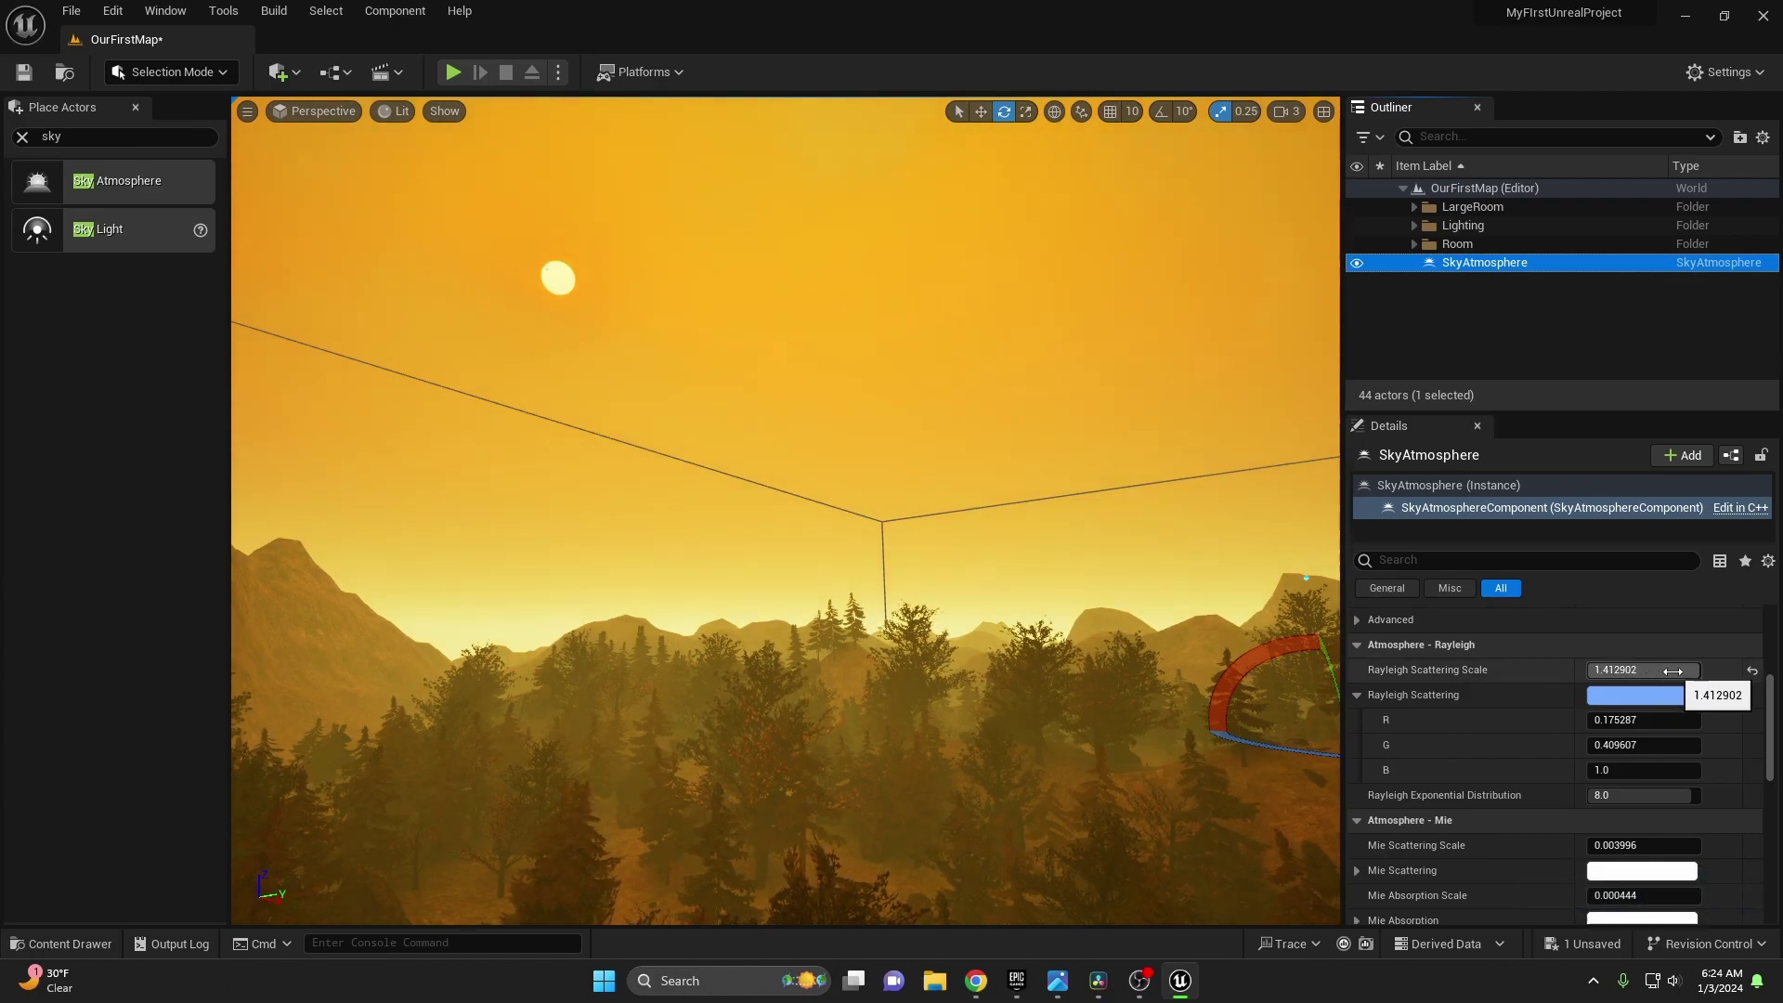
pyautogui.moveTo(1662, 674); pyautogui.dragTo(1579, 674)
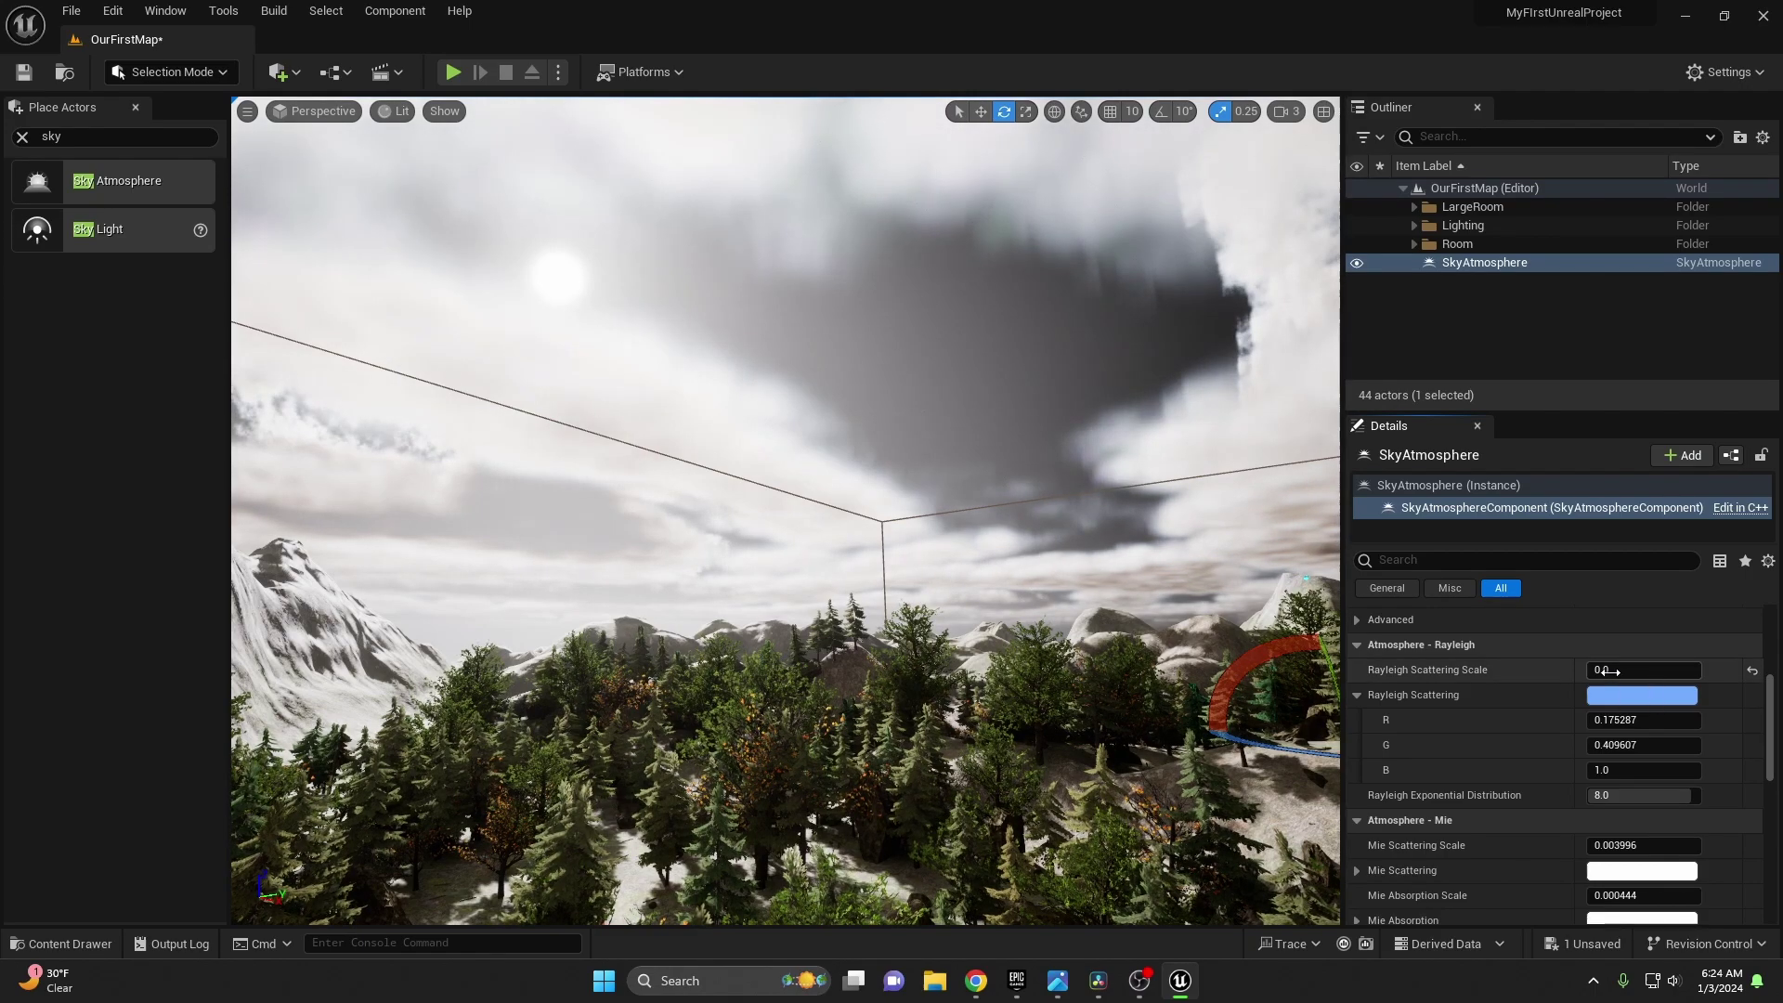
pyautogui.moveTo(1605, 670); pyautogui.dragTo(1623, 670)
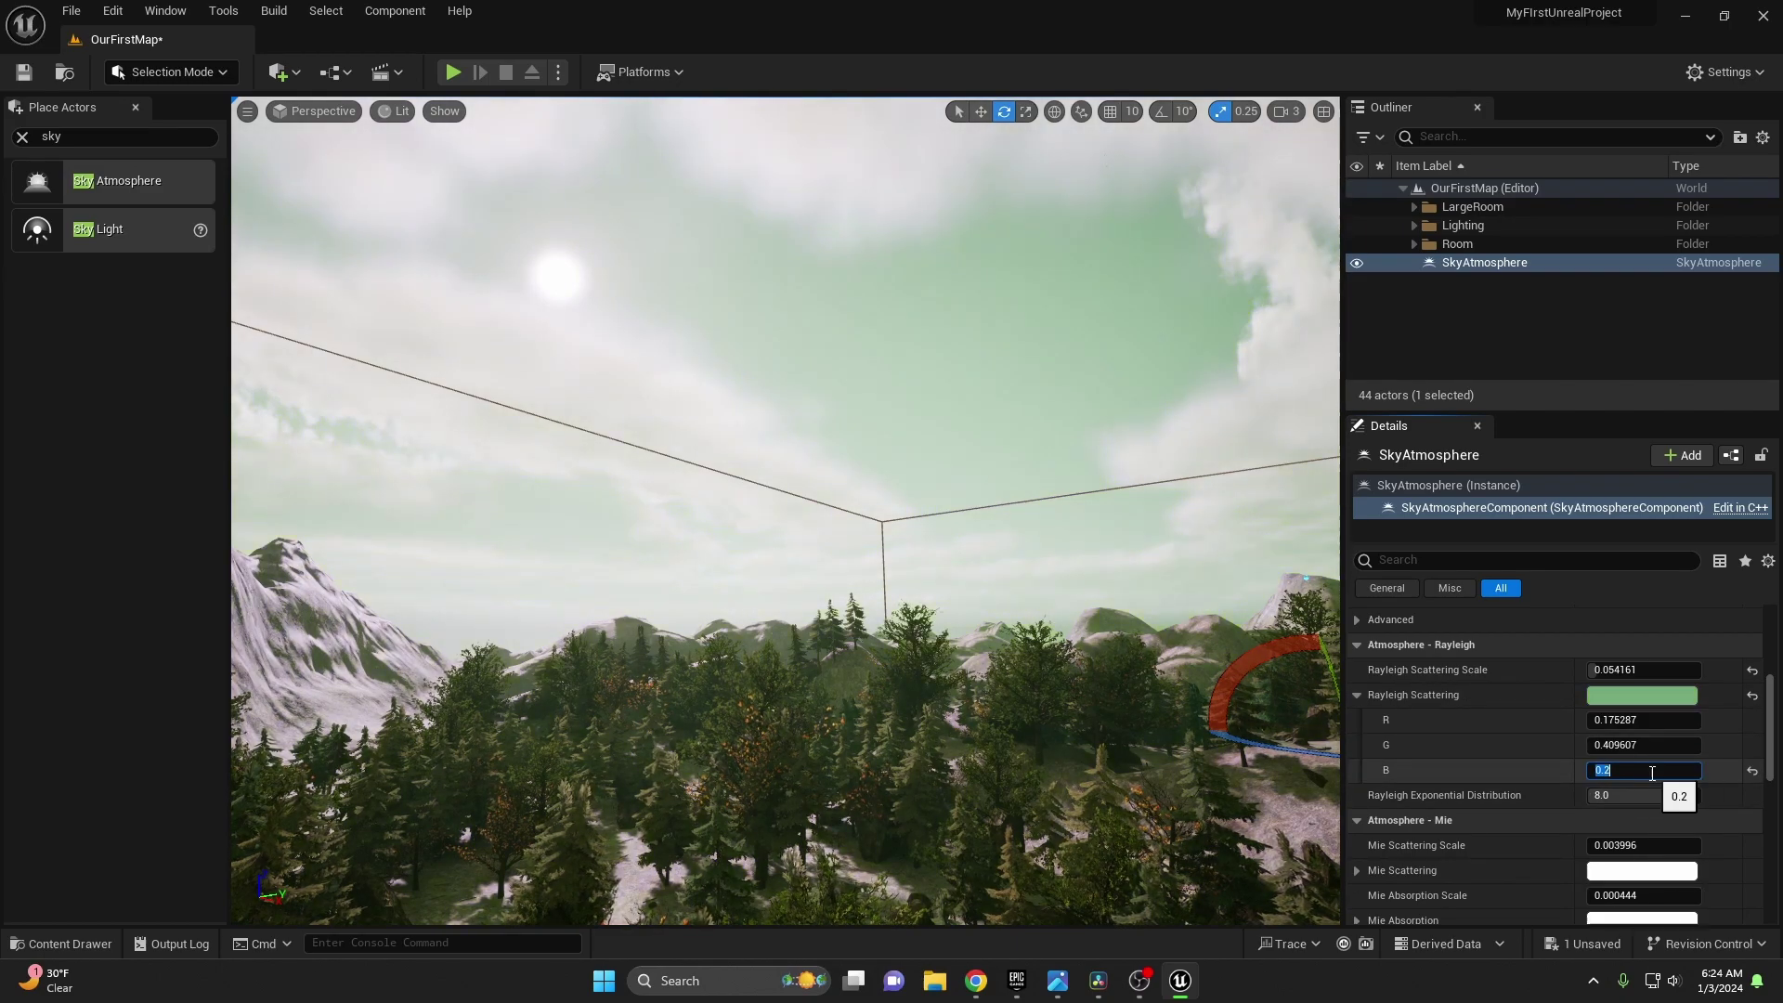
# Tint the sky green by setting the Rayleigh Scattering color to G 1.0 and B 0.2.
pyautogui.moveTo(1614, 746); pyautogui.dragTo(1698, 746)
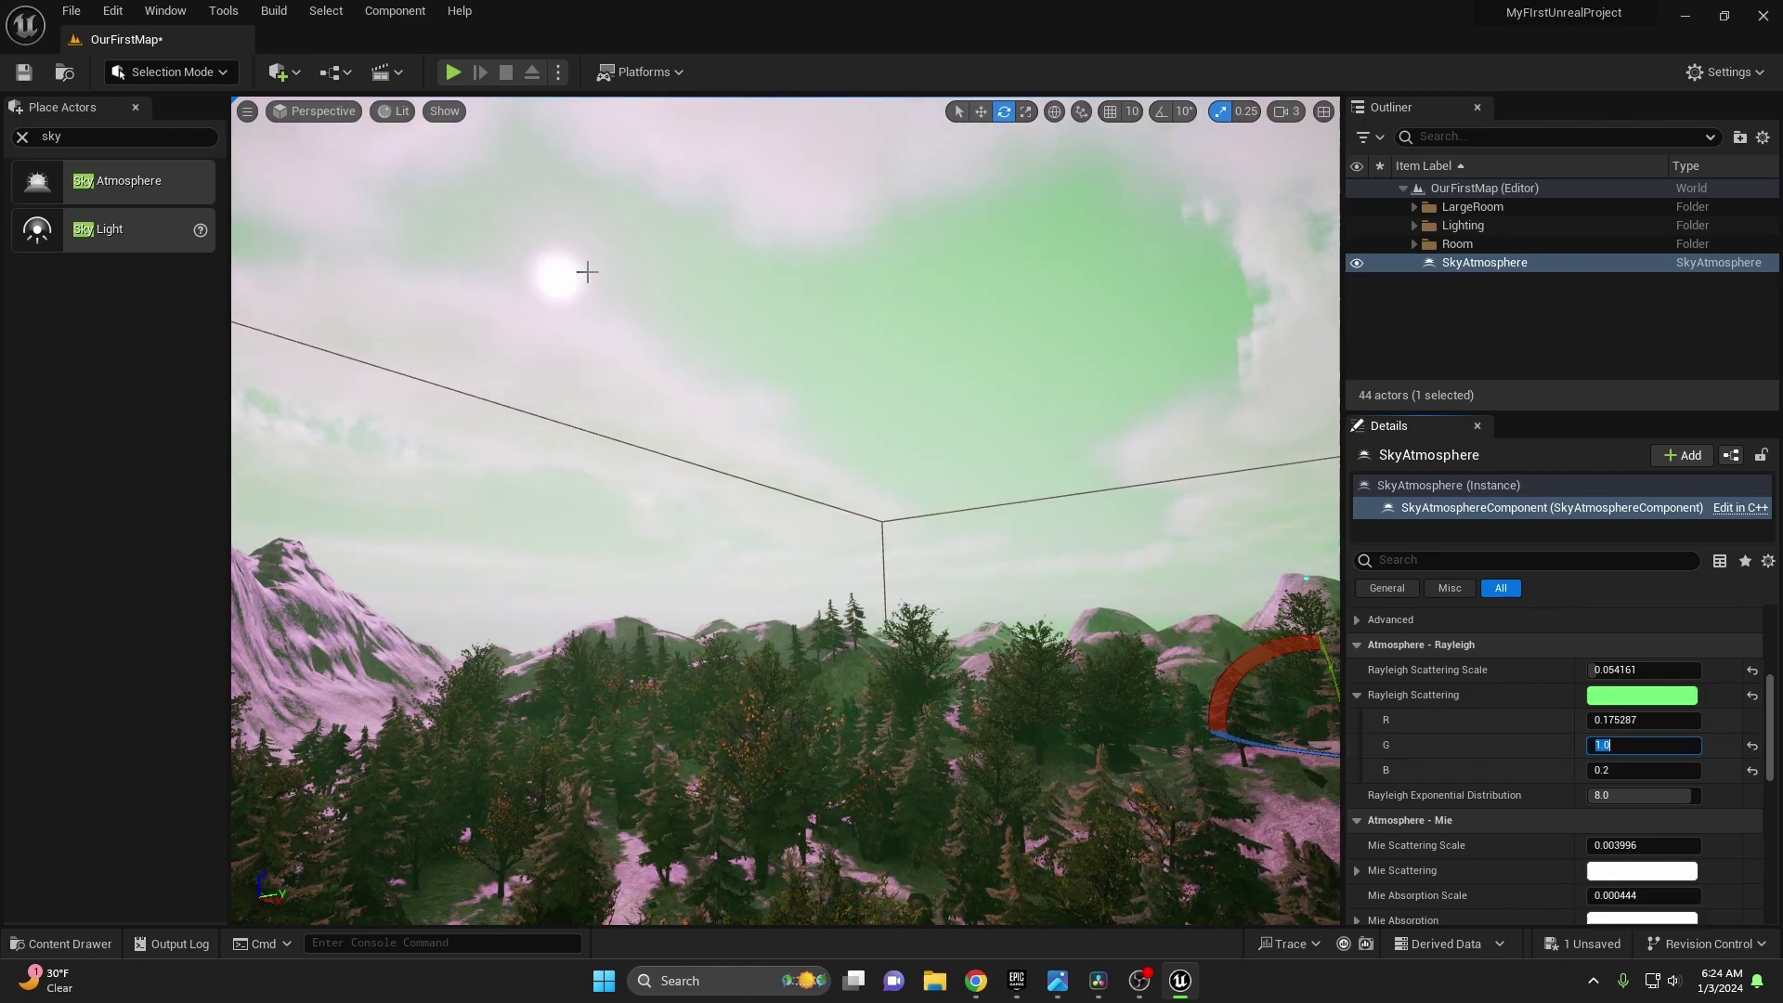
pyautogui.moveTo(948, 481); pyautogui.dragTo(700, 452, button='right')
pyautogui.moveTo(966, 520); pyautogui.dragTo(971, 429, button='right')
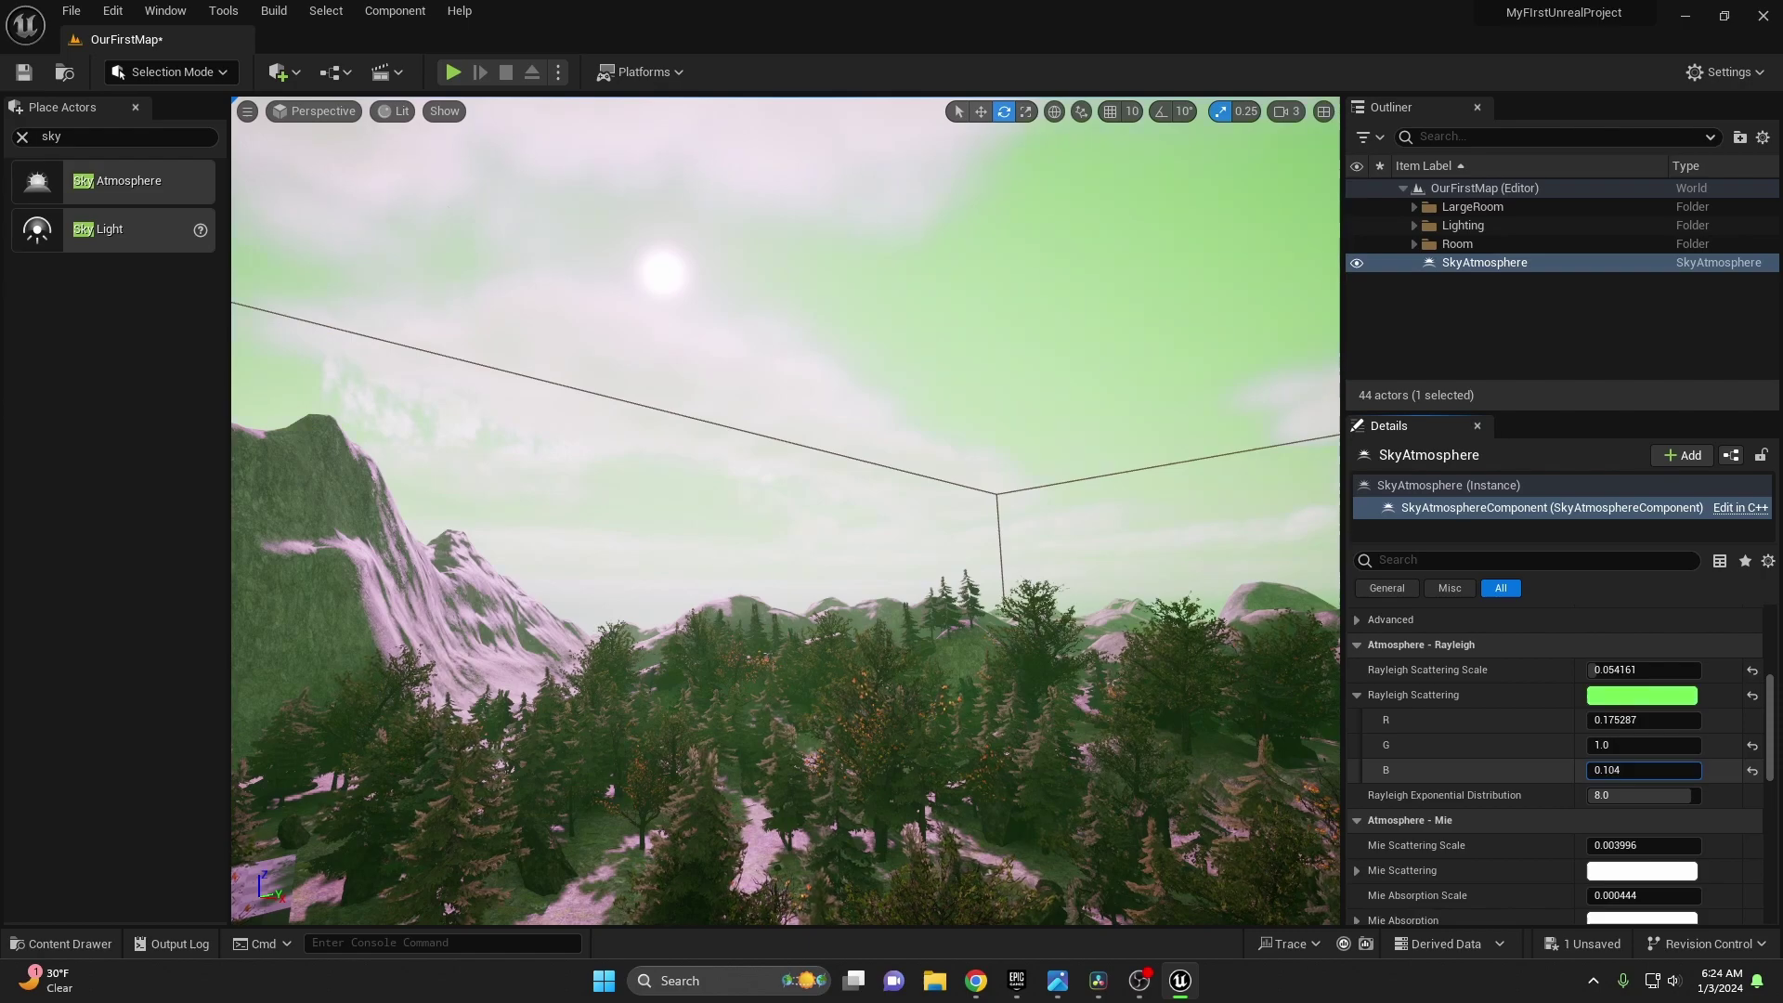
# Tint the sky red by setting the Rayleigh Scattering color to about R 0.84, G 0.1 and B 0.112.
pyautogui.moveTo(1642, 769); pyautogui.dragTo(1657, 770)
pyautogui.click(1657, 740)
pyautogui.press('Return')
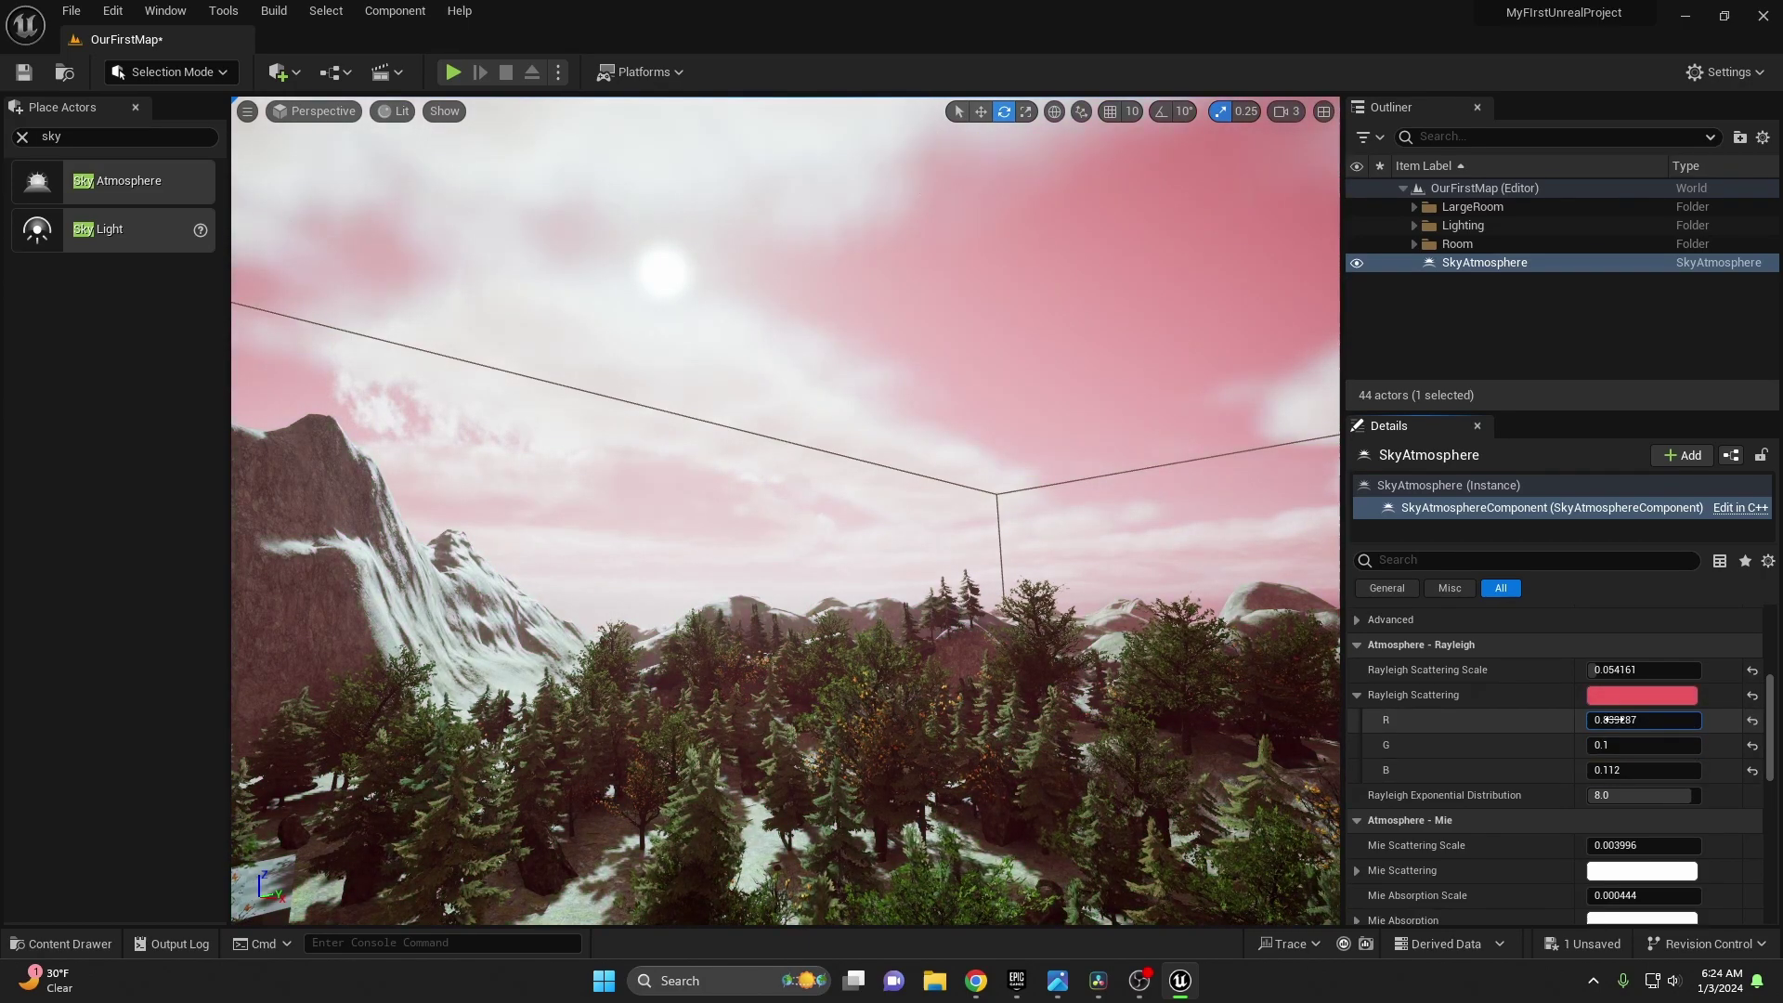
pyautogui.press('Return')
pyautogui.moveTo(786, 516); pyautogui.dragTo(771, 506, button='right')
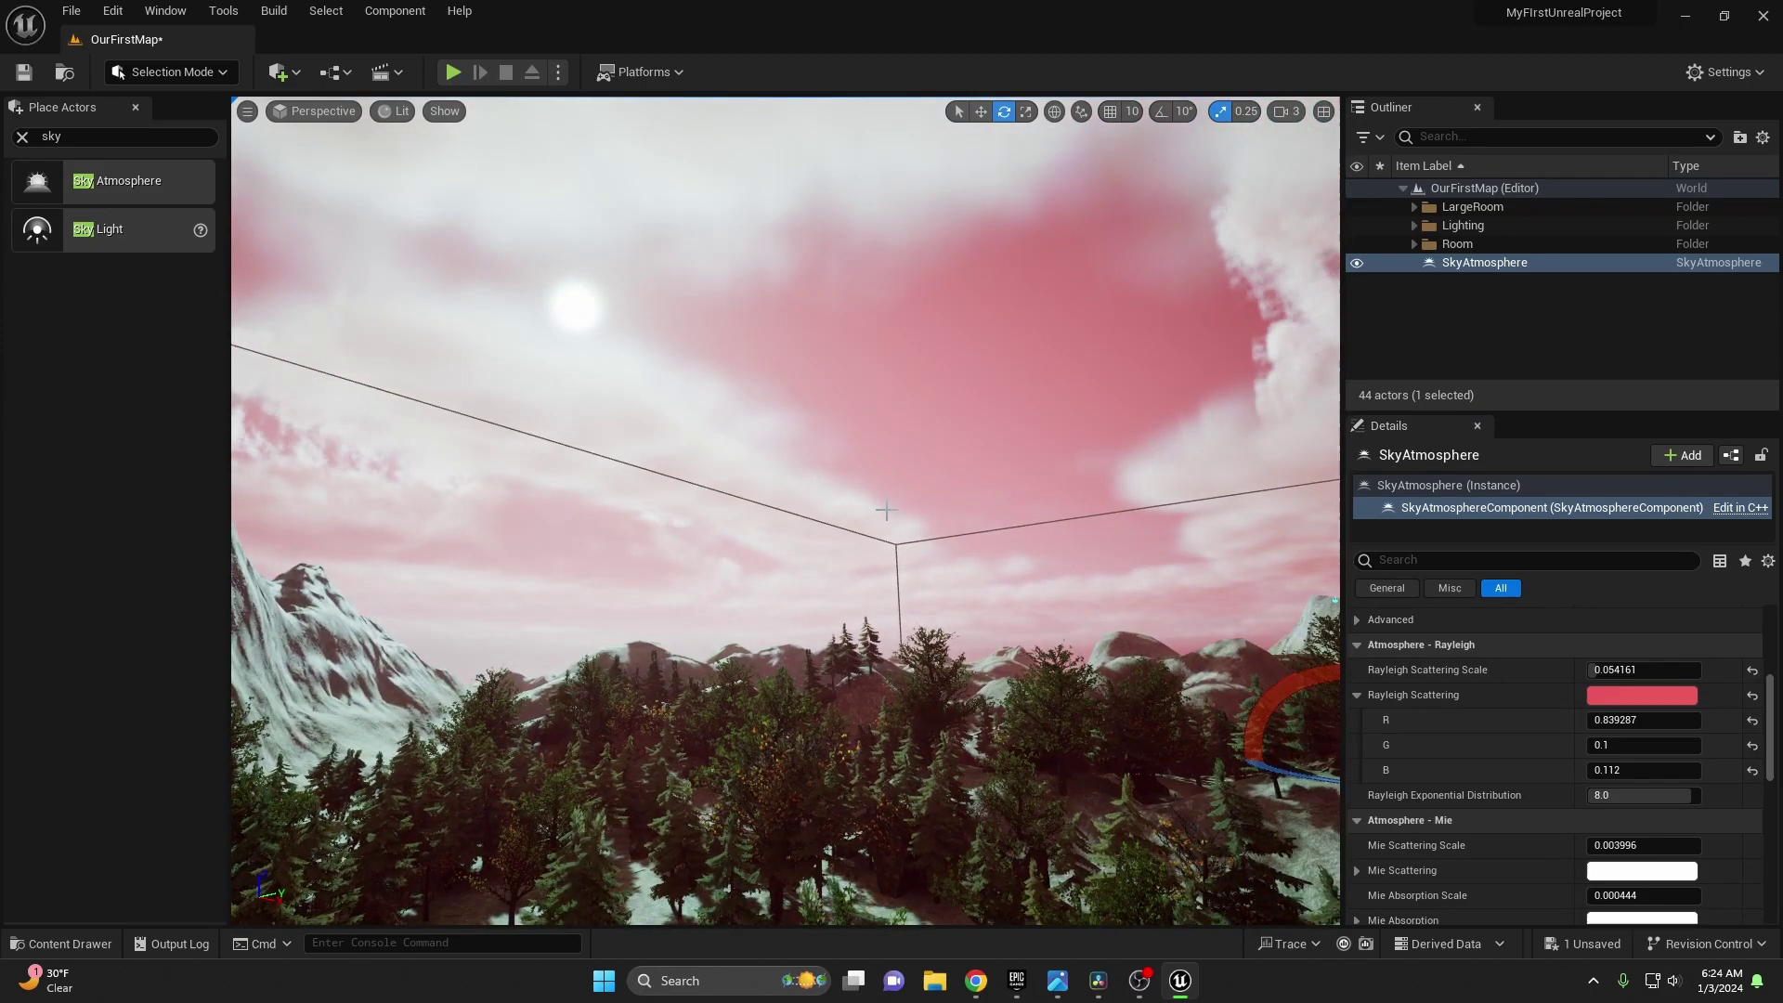
pyautogui.moveTo(886, 510); pyautogui.dragTo(809, 474, button='right')
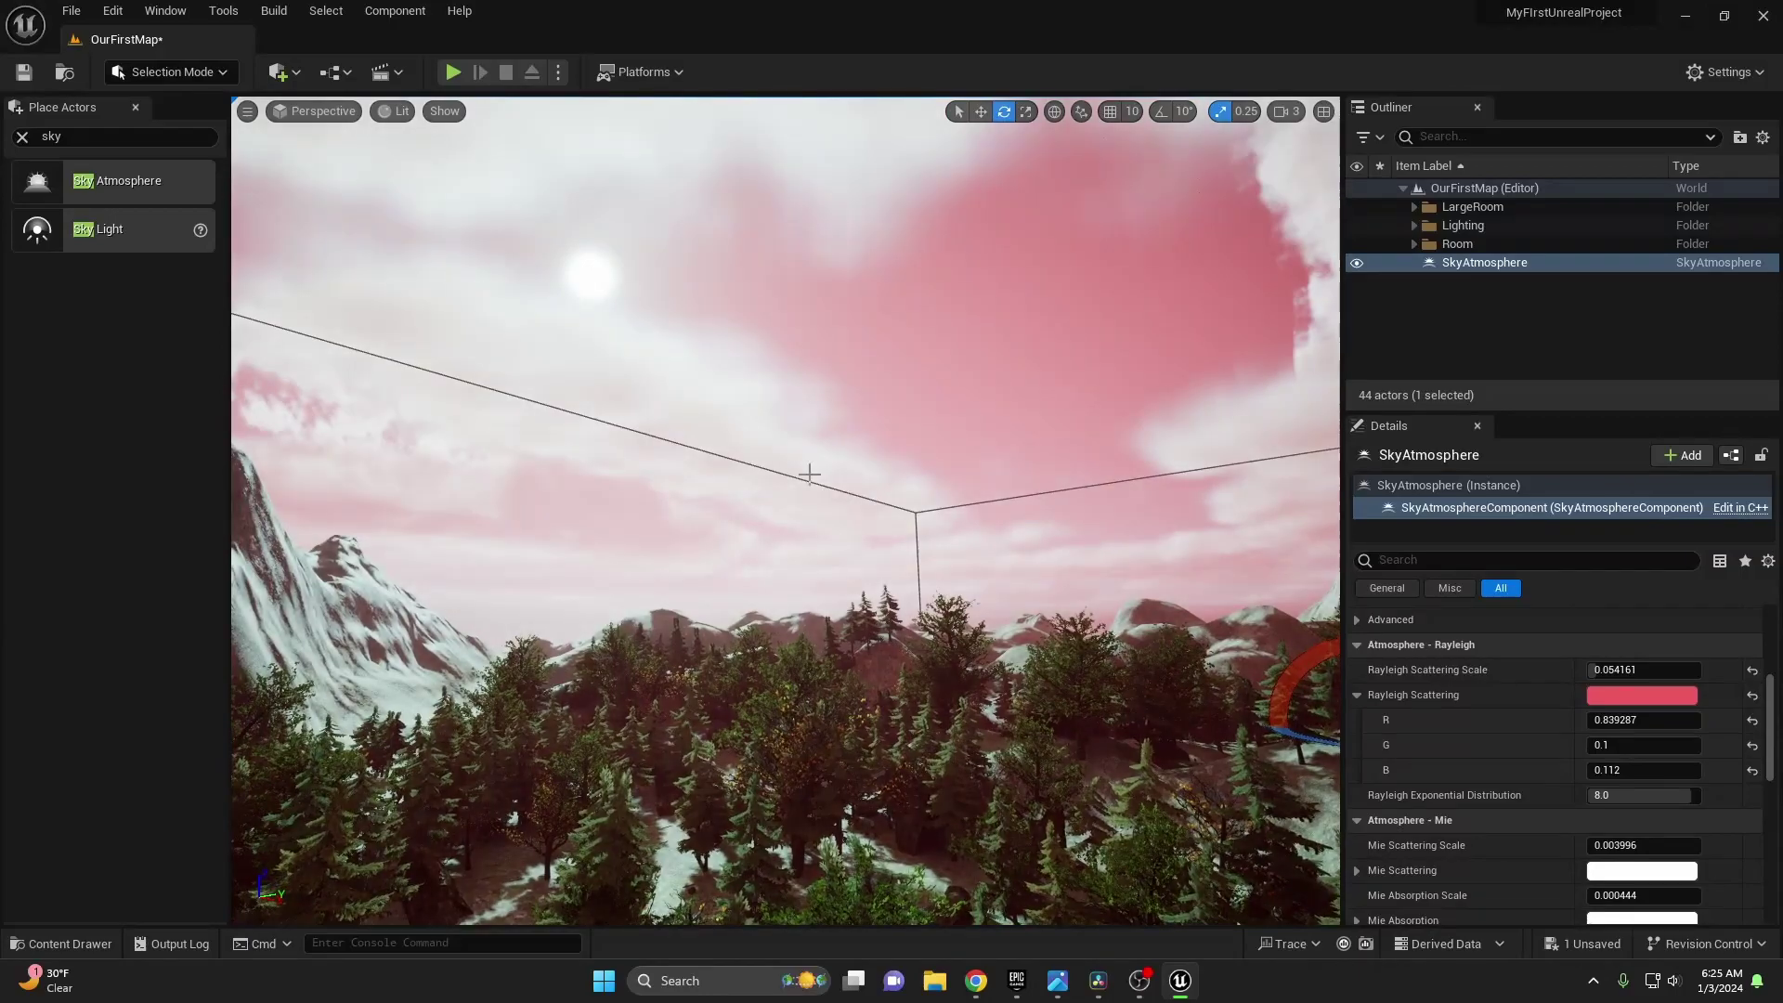
# Reset the Rayleigh Scattering color to default, set its scale to about 0.05, and collapse the color channels.
pyautogui.click(1752, 694)
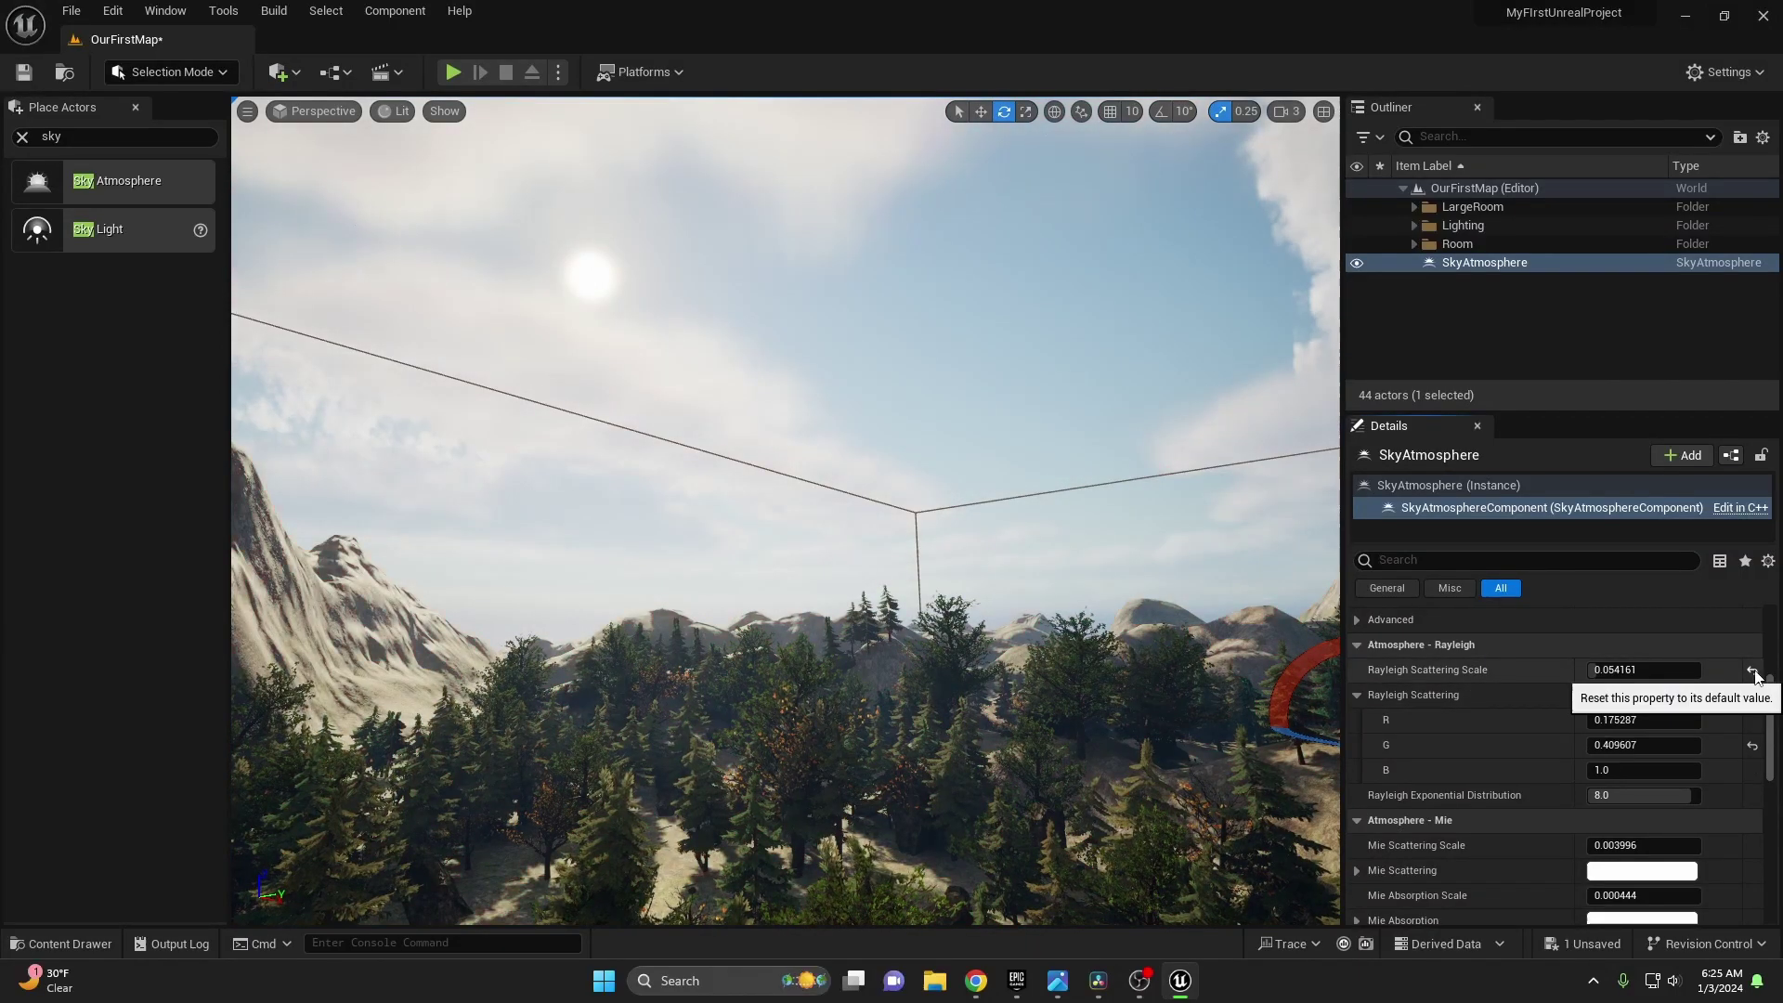
pyautogui.click(1752, 671)
pyautogui.moveTo(1613, 669); pyautogui.dragTo(1613, 670)
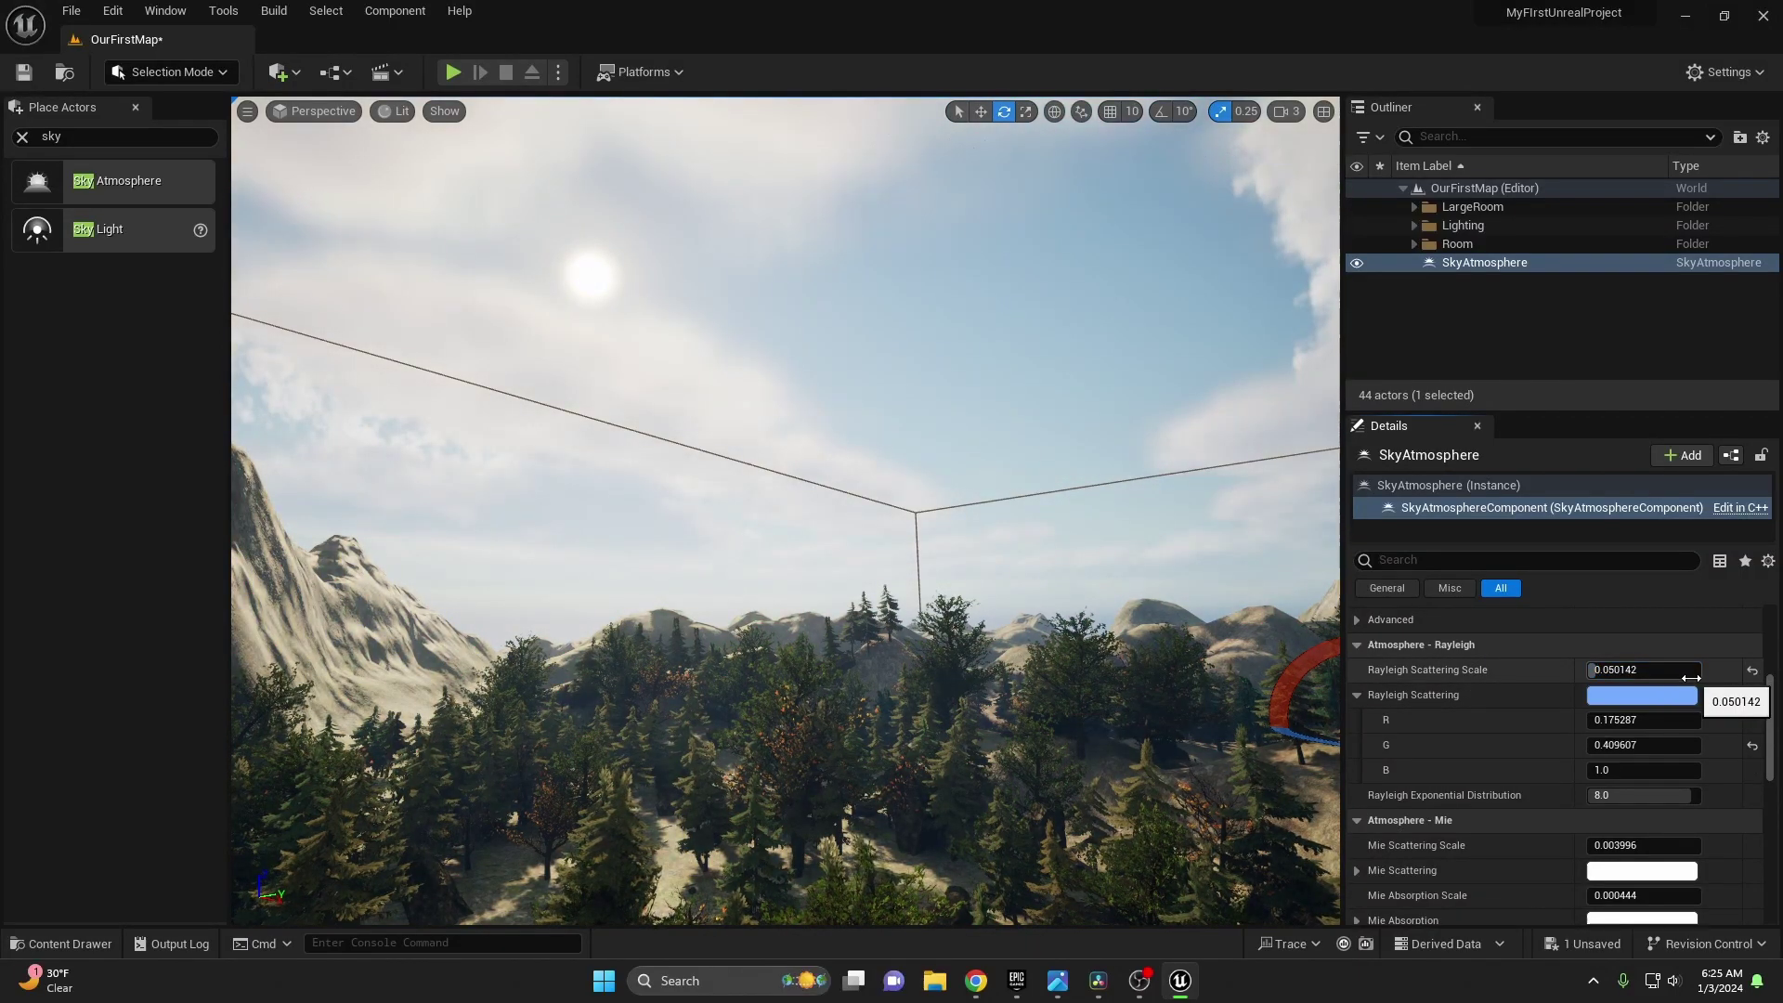
pyautogui.click(1357, 694)
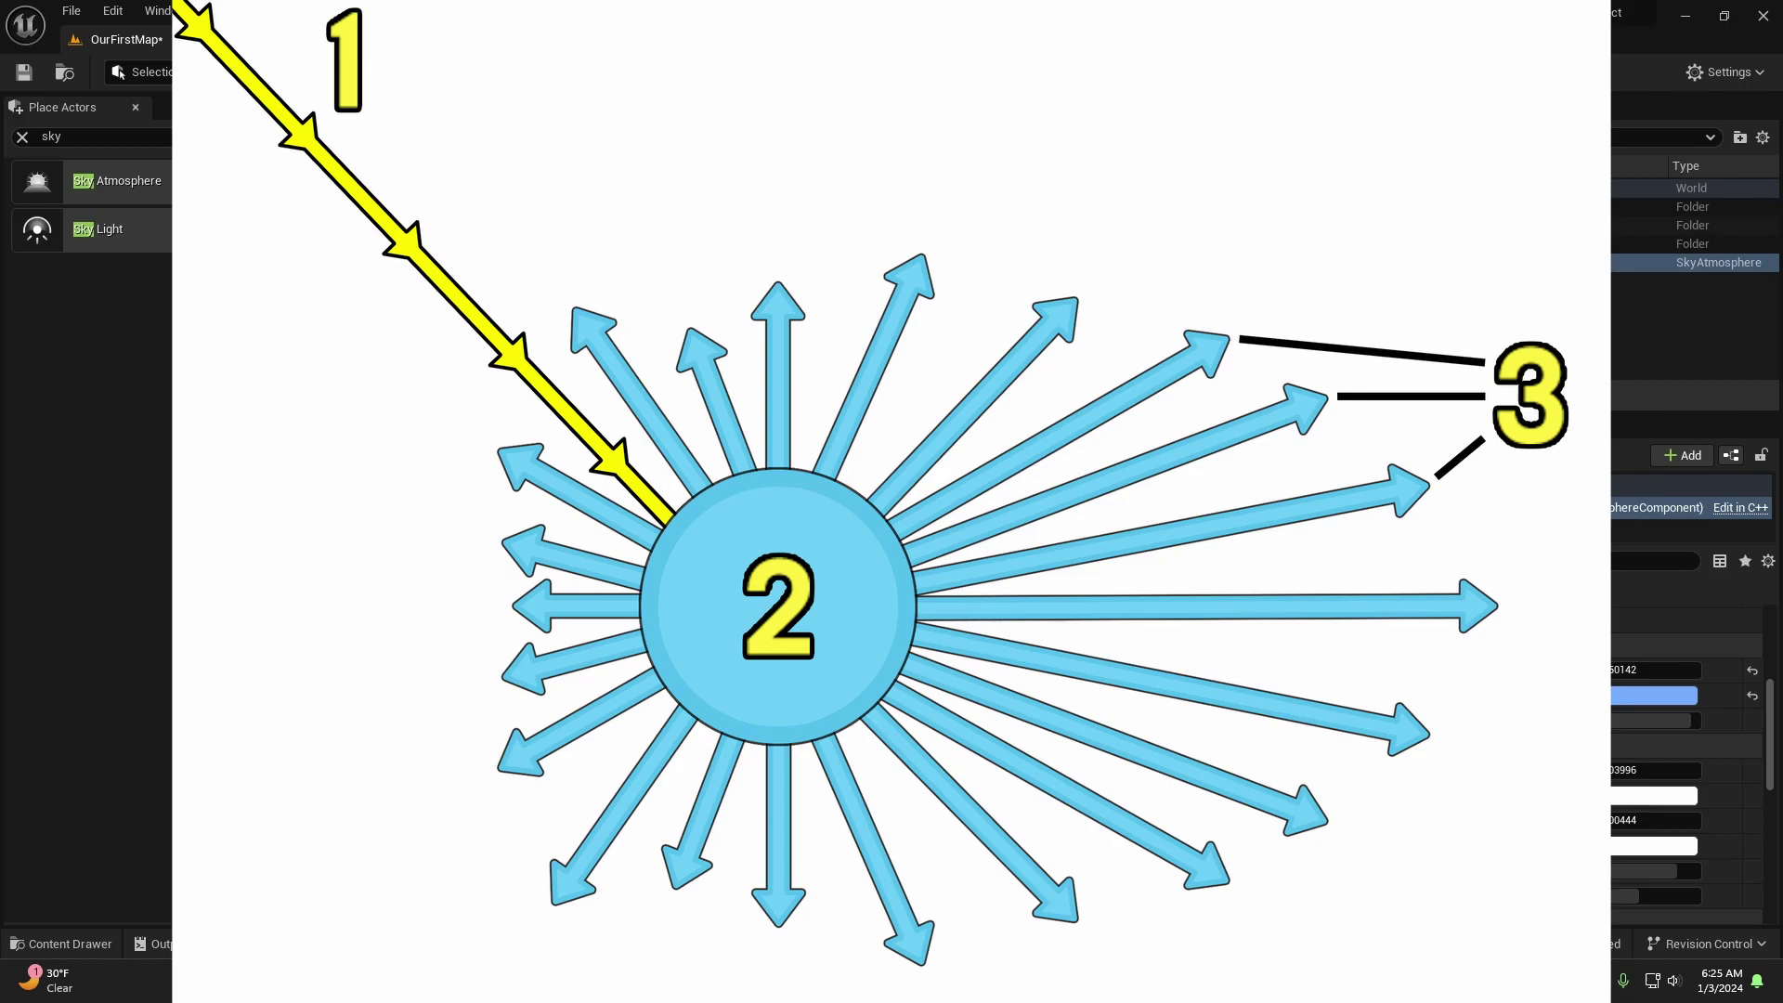
# Try Mie Scattering Scale values of about 0.68 and 5.0, and bring the scale down to about 0.37.
pyautogui.scroll(-1, 1512, 716)
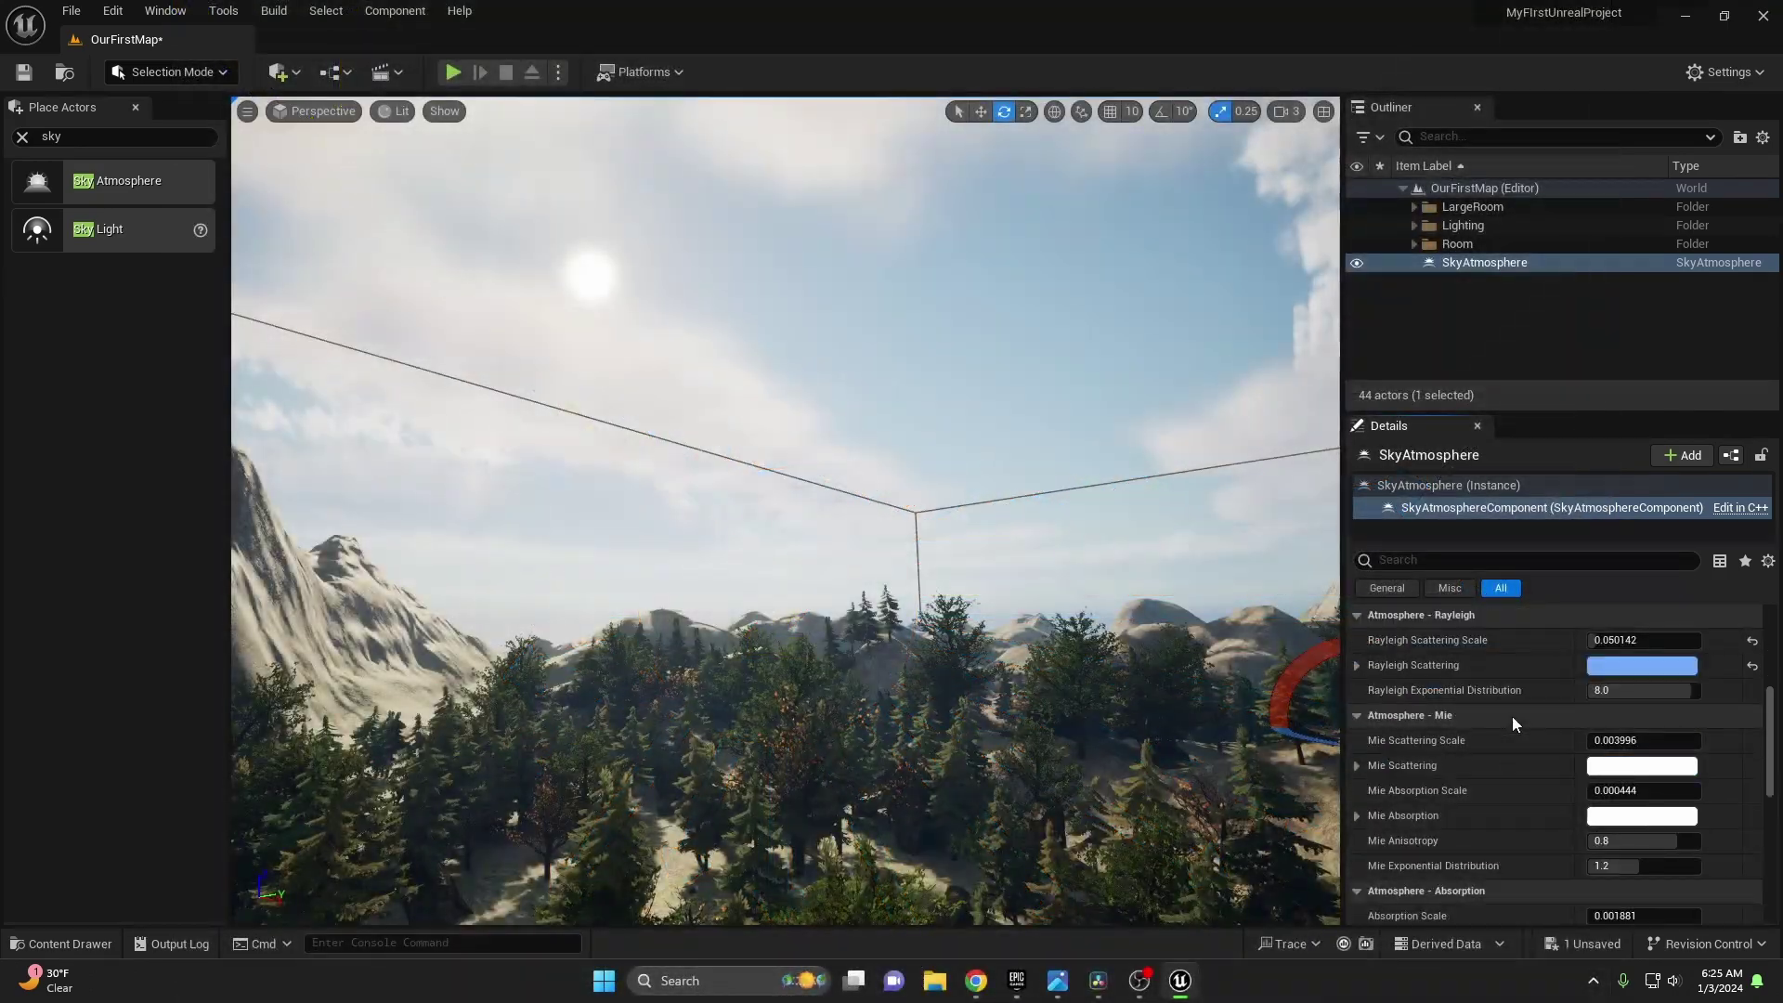
pyautogui.scroll(-1, 1486, 673)
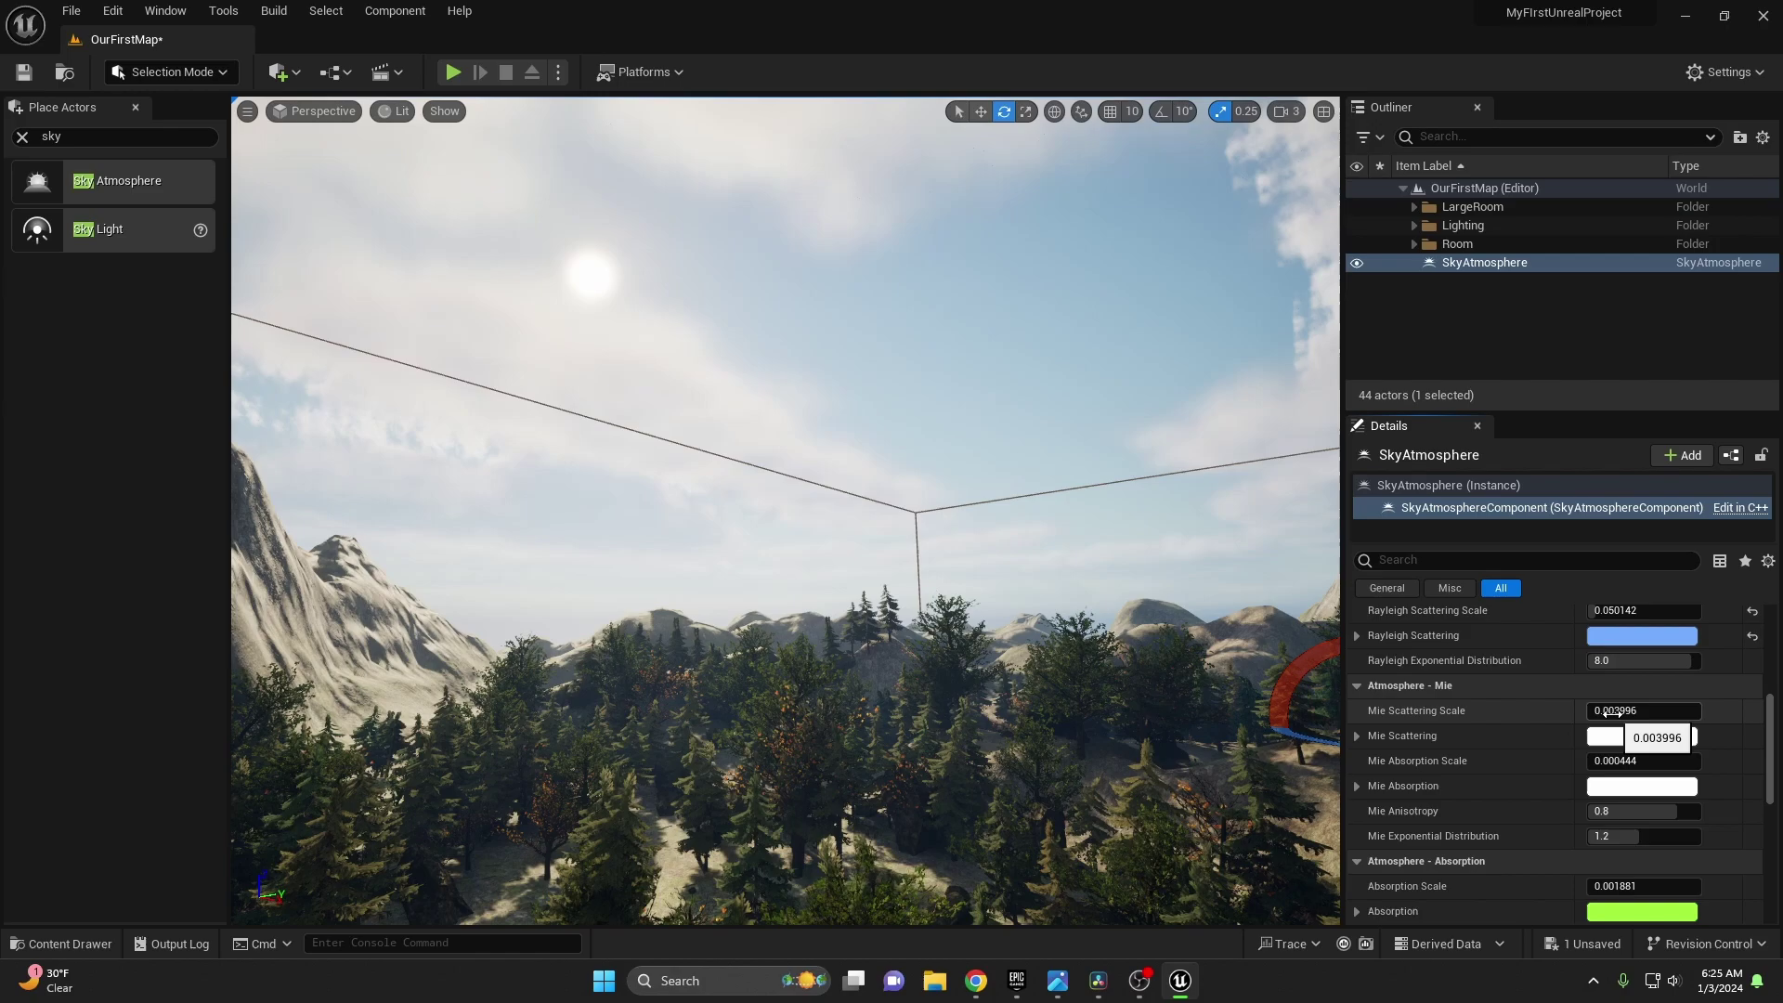
pyautogui.moveTo(1643, 711); pyautogui.dragTo(1685, 710)
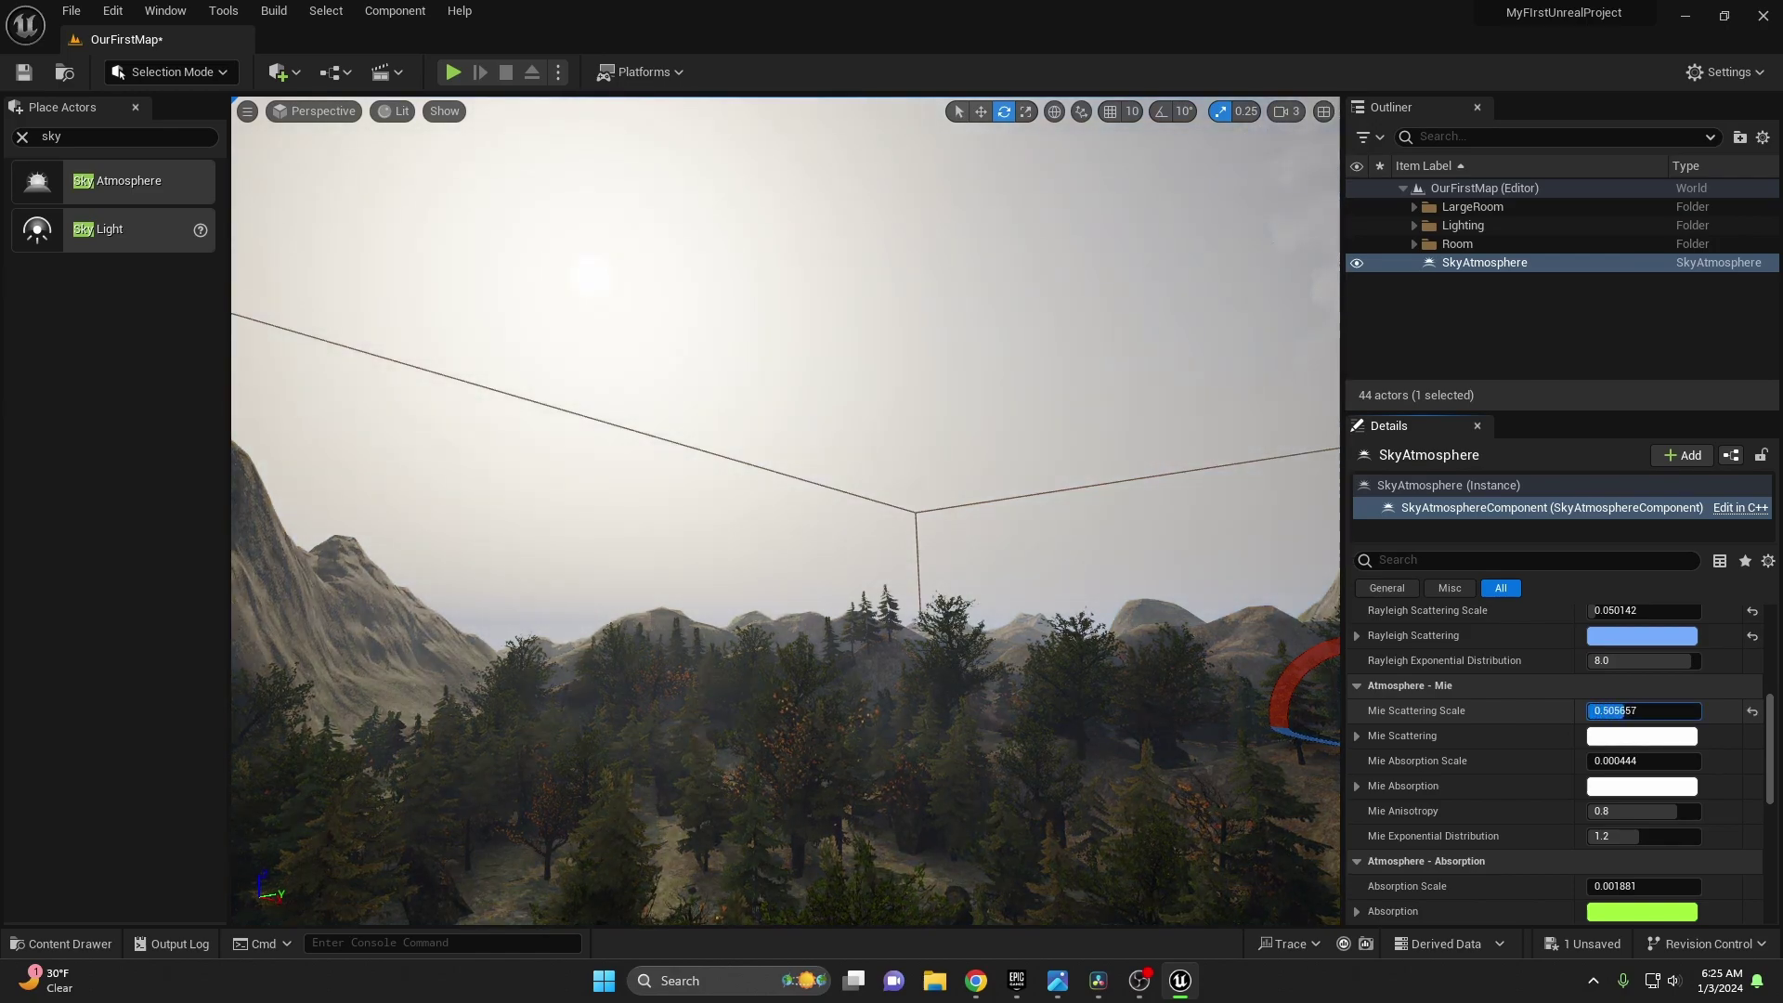
pyautogui.moveTo(727, 323); pyautogui.dragTo(635, 289, button='right')
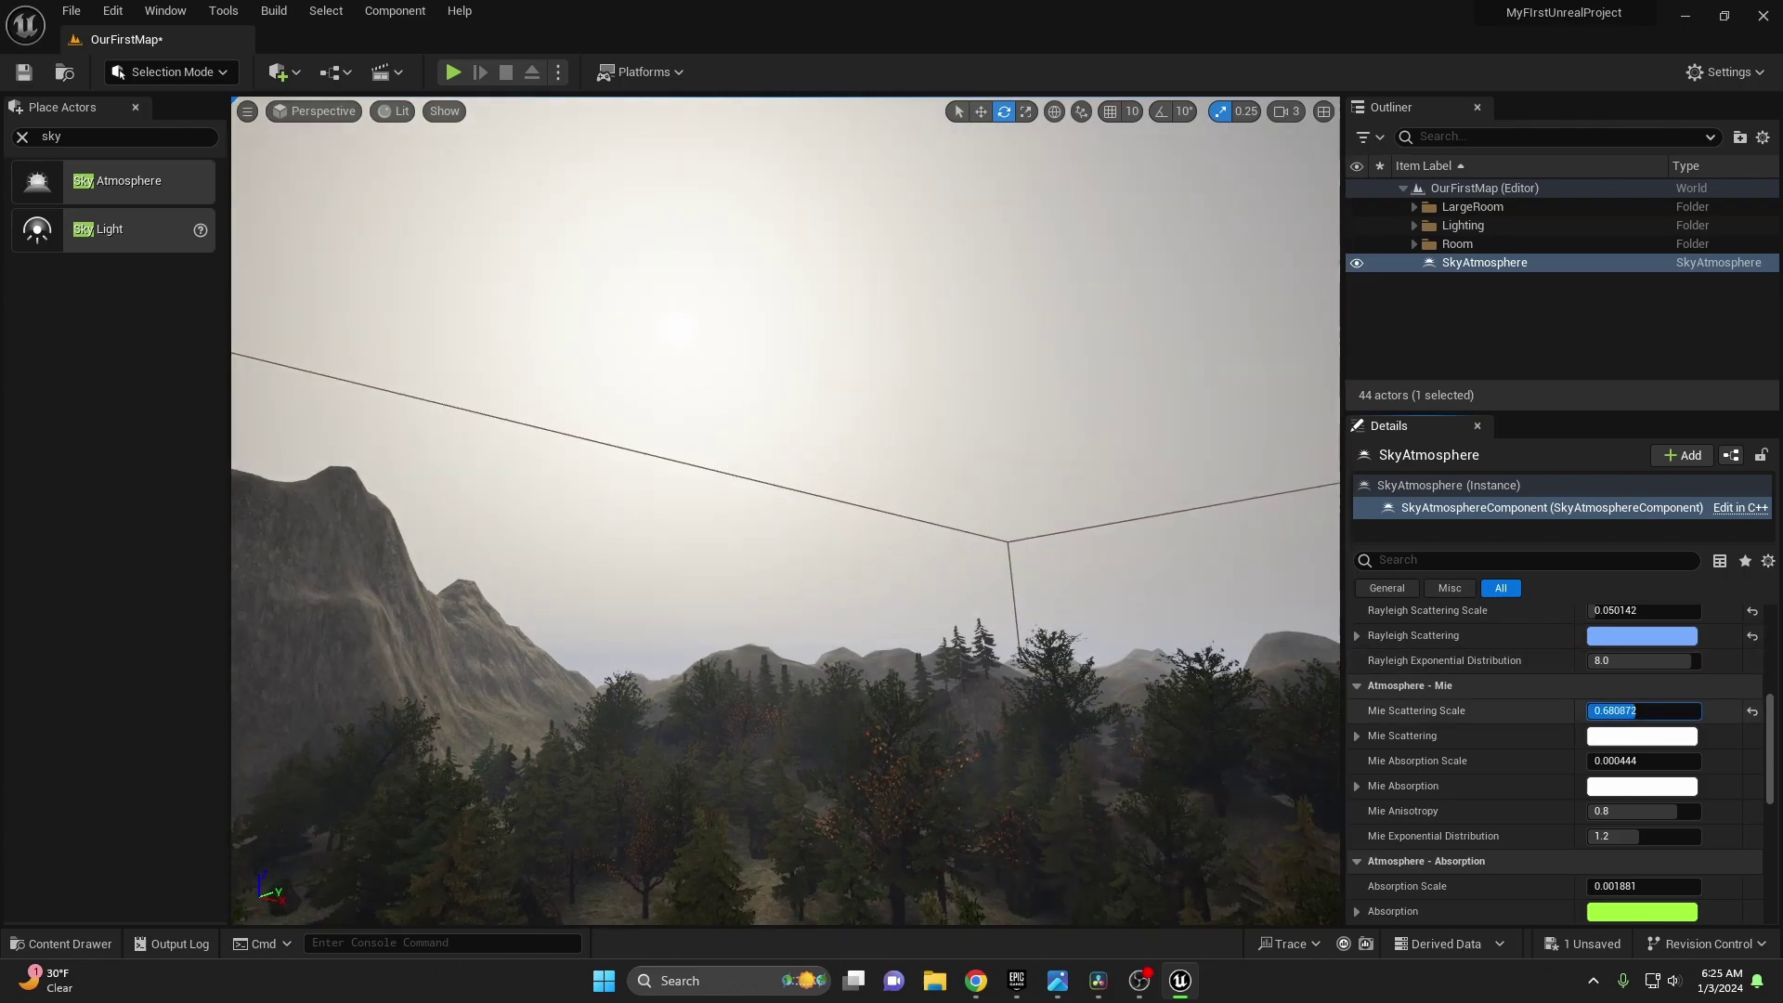
pyautogui.write('5')
pyautogui.press('Return')
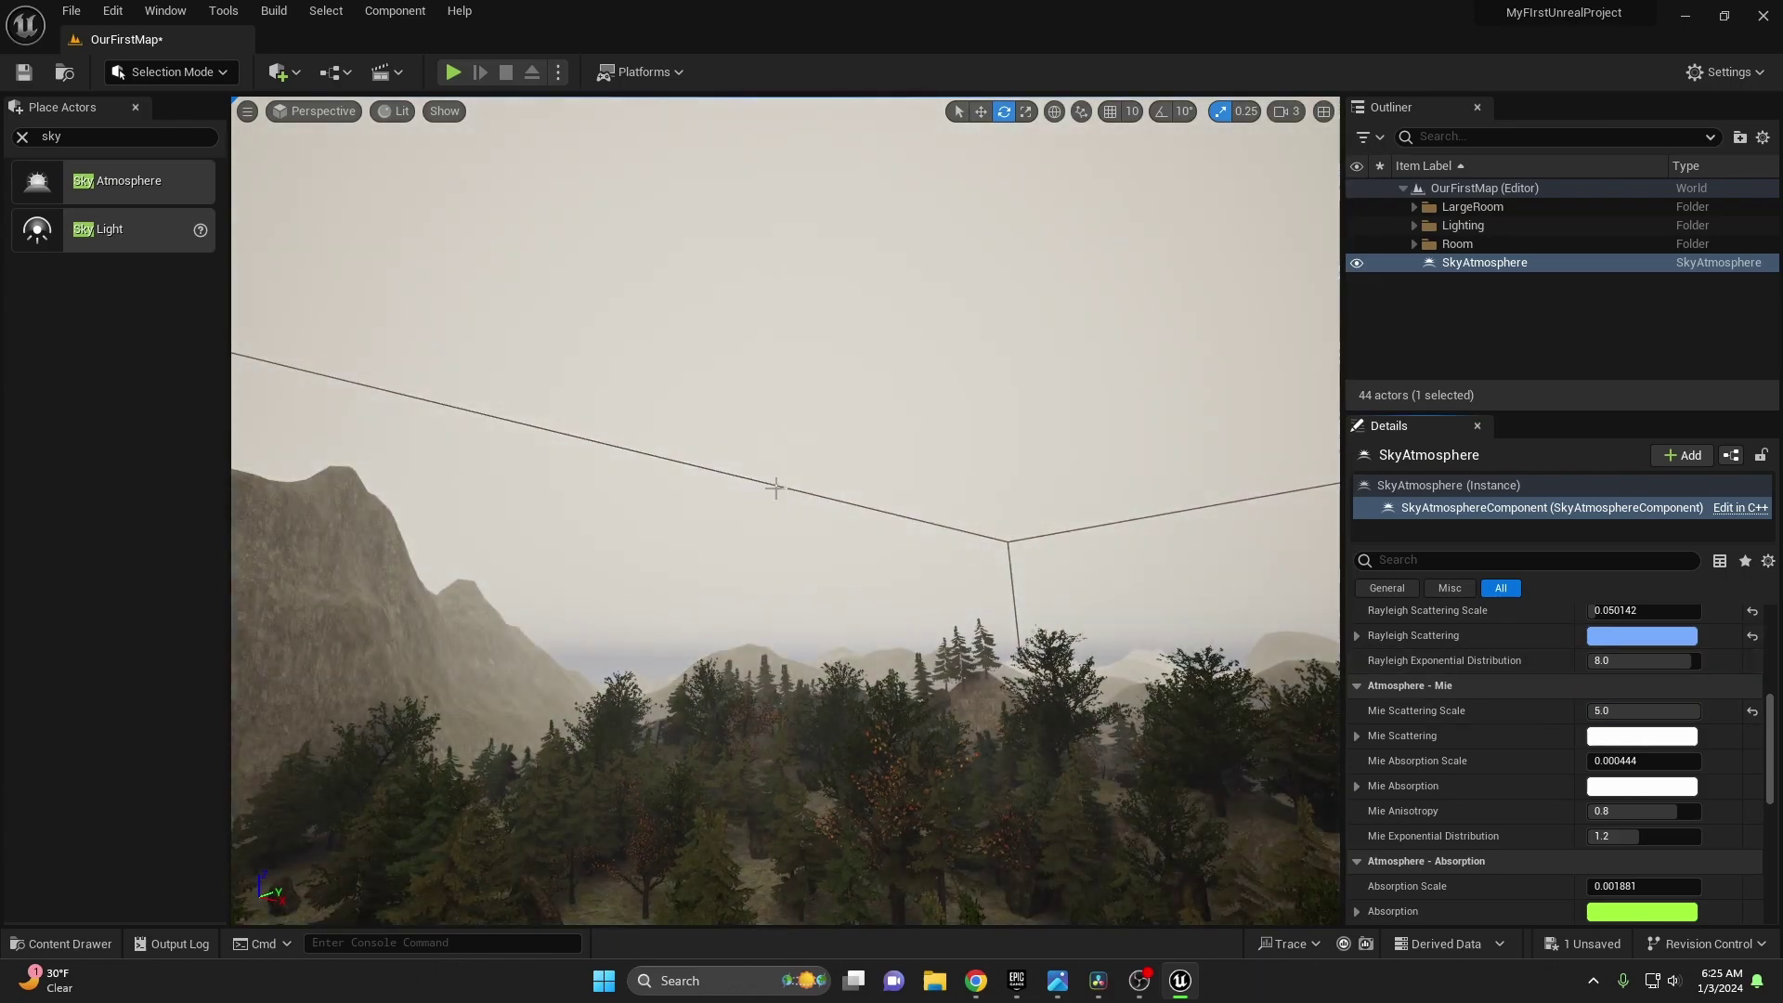
pyautogui.moveTo(918, 341); pyautogui.dragTo(956, 371, button='right')
pyautogui.press('w')
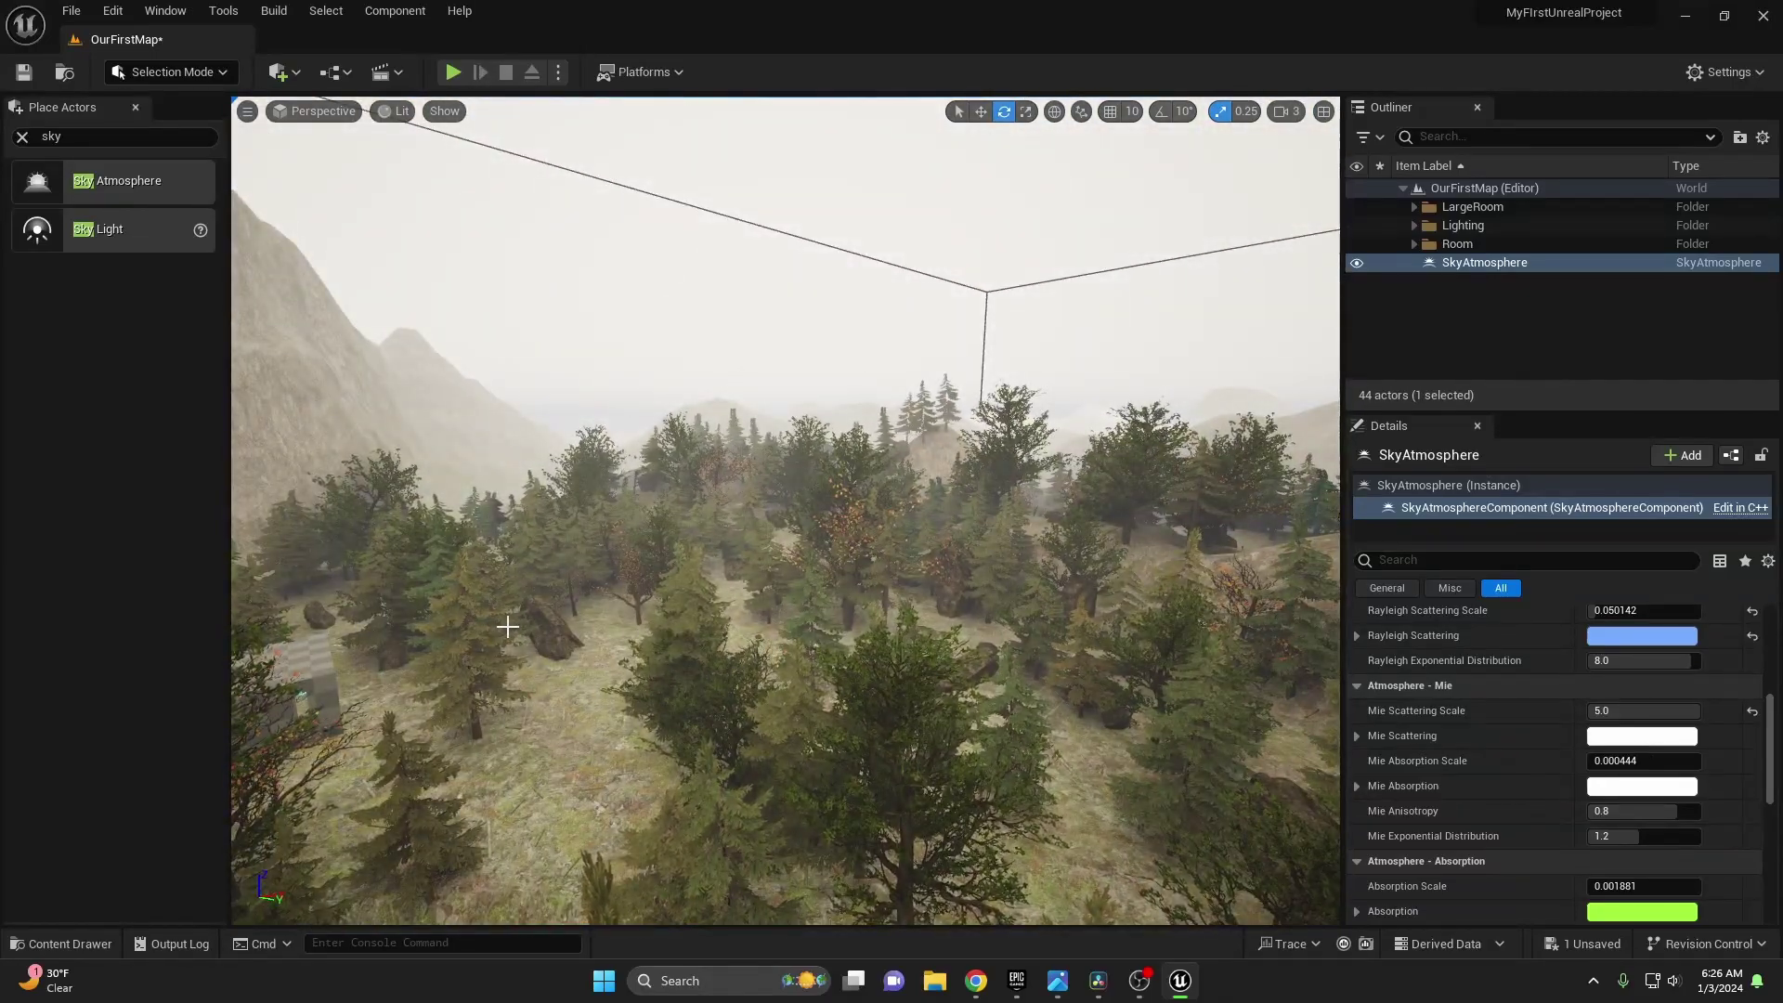
pyautogui.moveTo(1023, 604); pyautogui.dragTo(1060, 492, button='right')
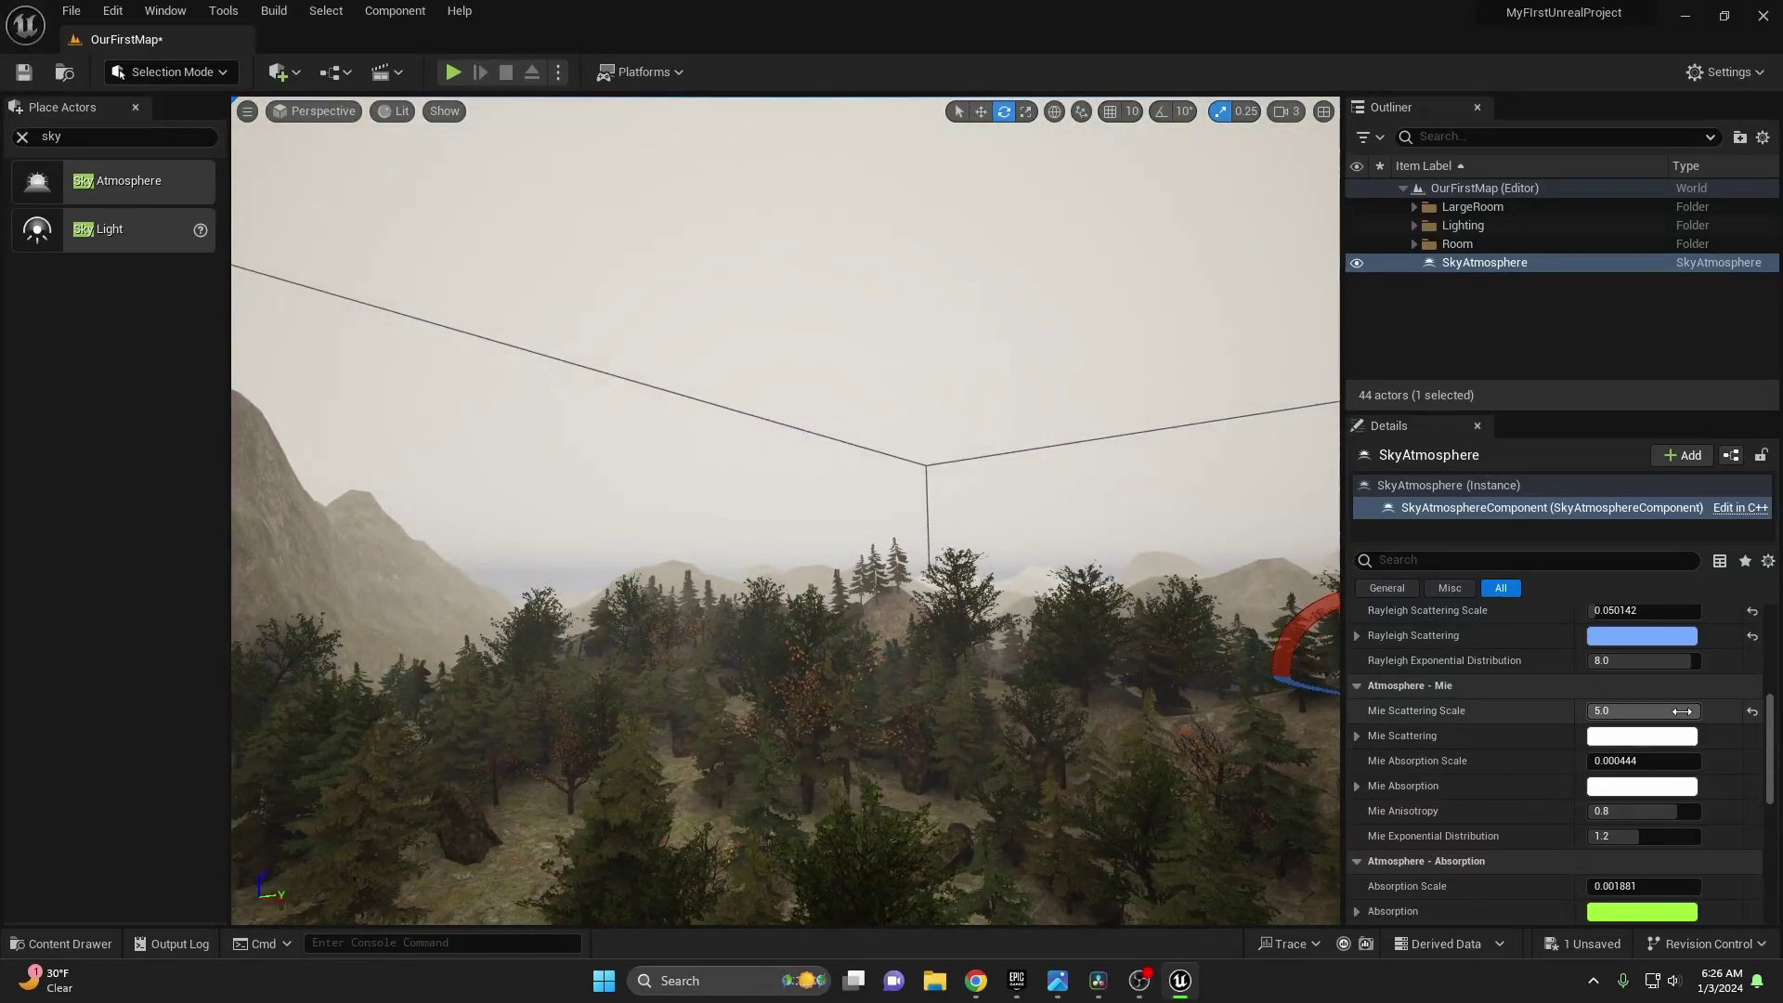
pyautogui.moveTo(1644, 711)
pyautogui.mouseDown()
pyautogui.moveTo(1592, 710)
pyautogui.moveTo(1614, 710)
pyautogui.mouseUp()
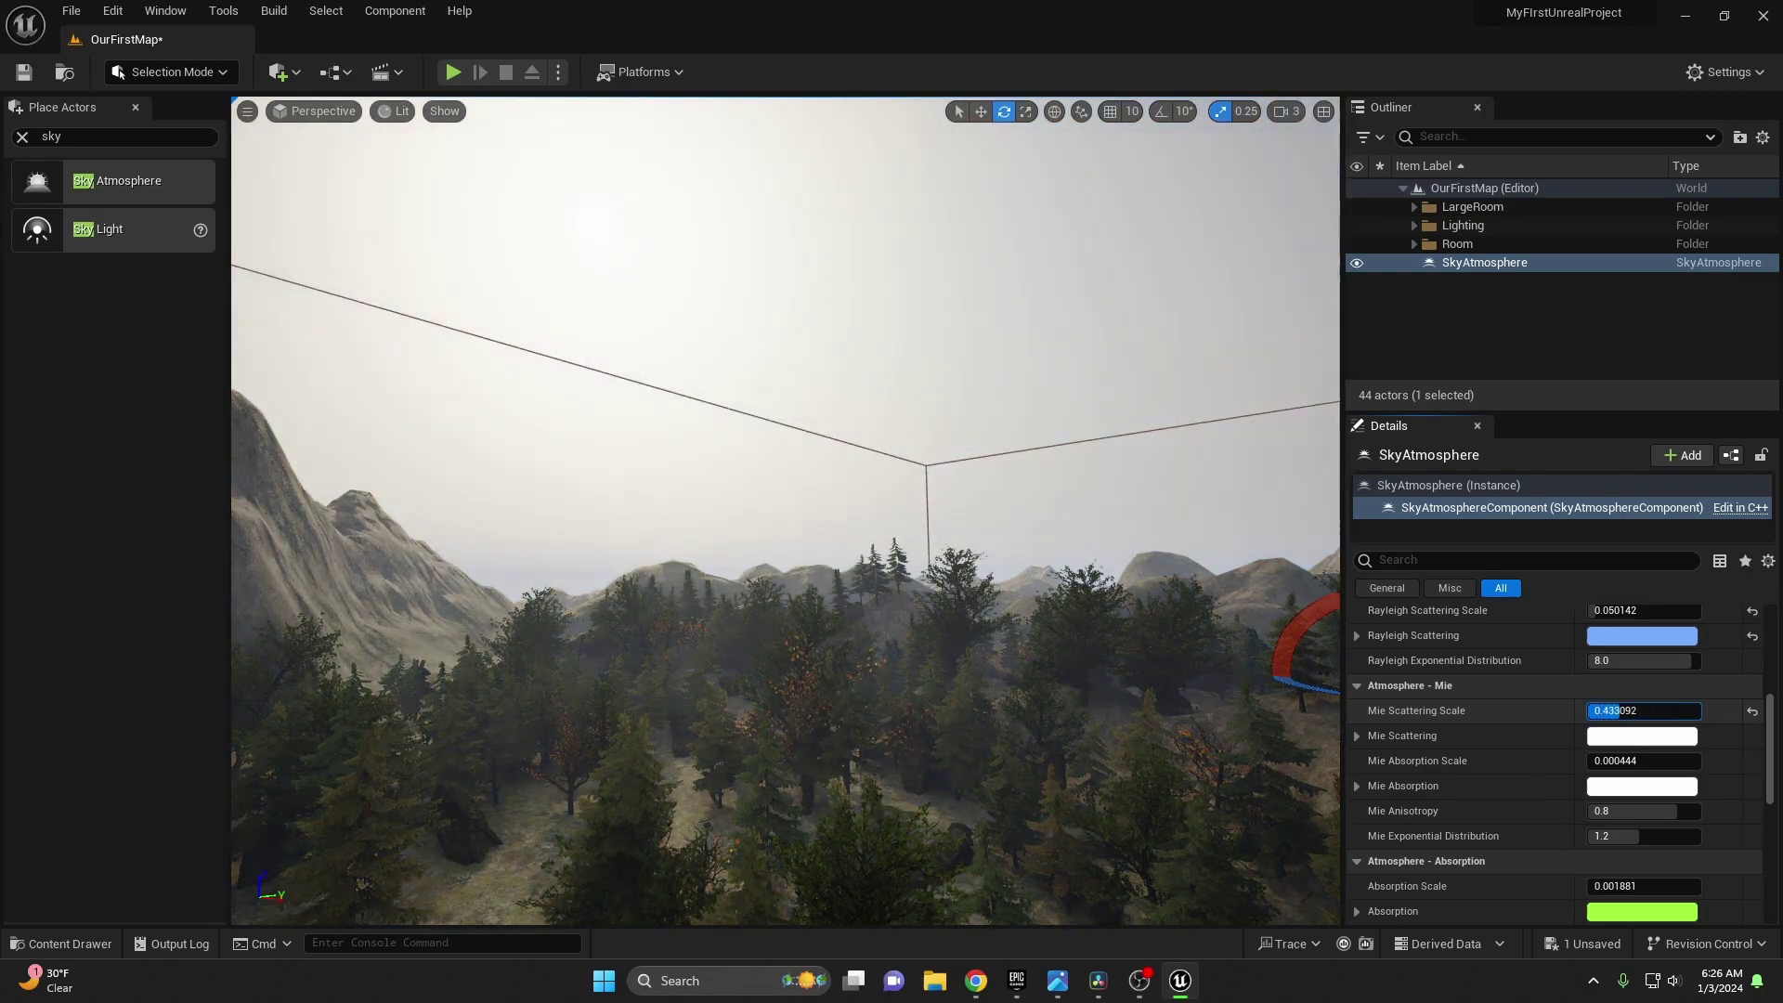
pyautogui.moveTo(1207, 650); pyautogui.dragTo(1014, 547, button='right')
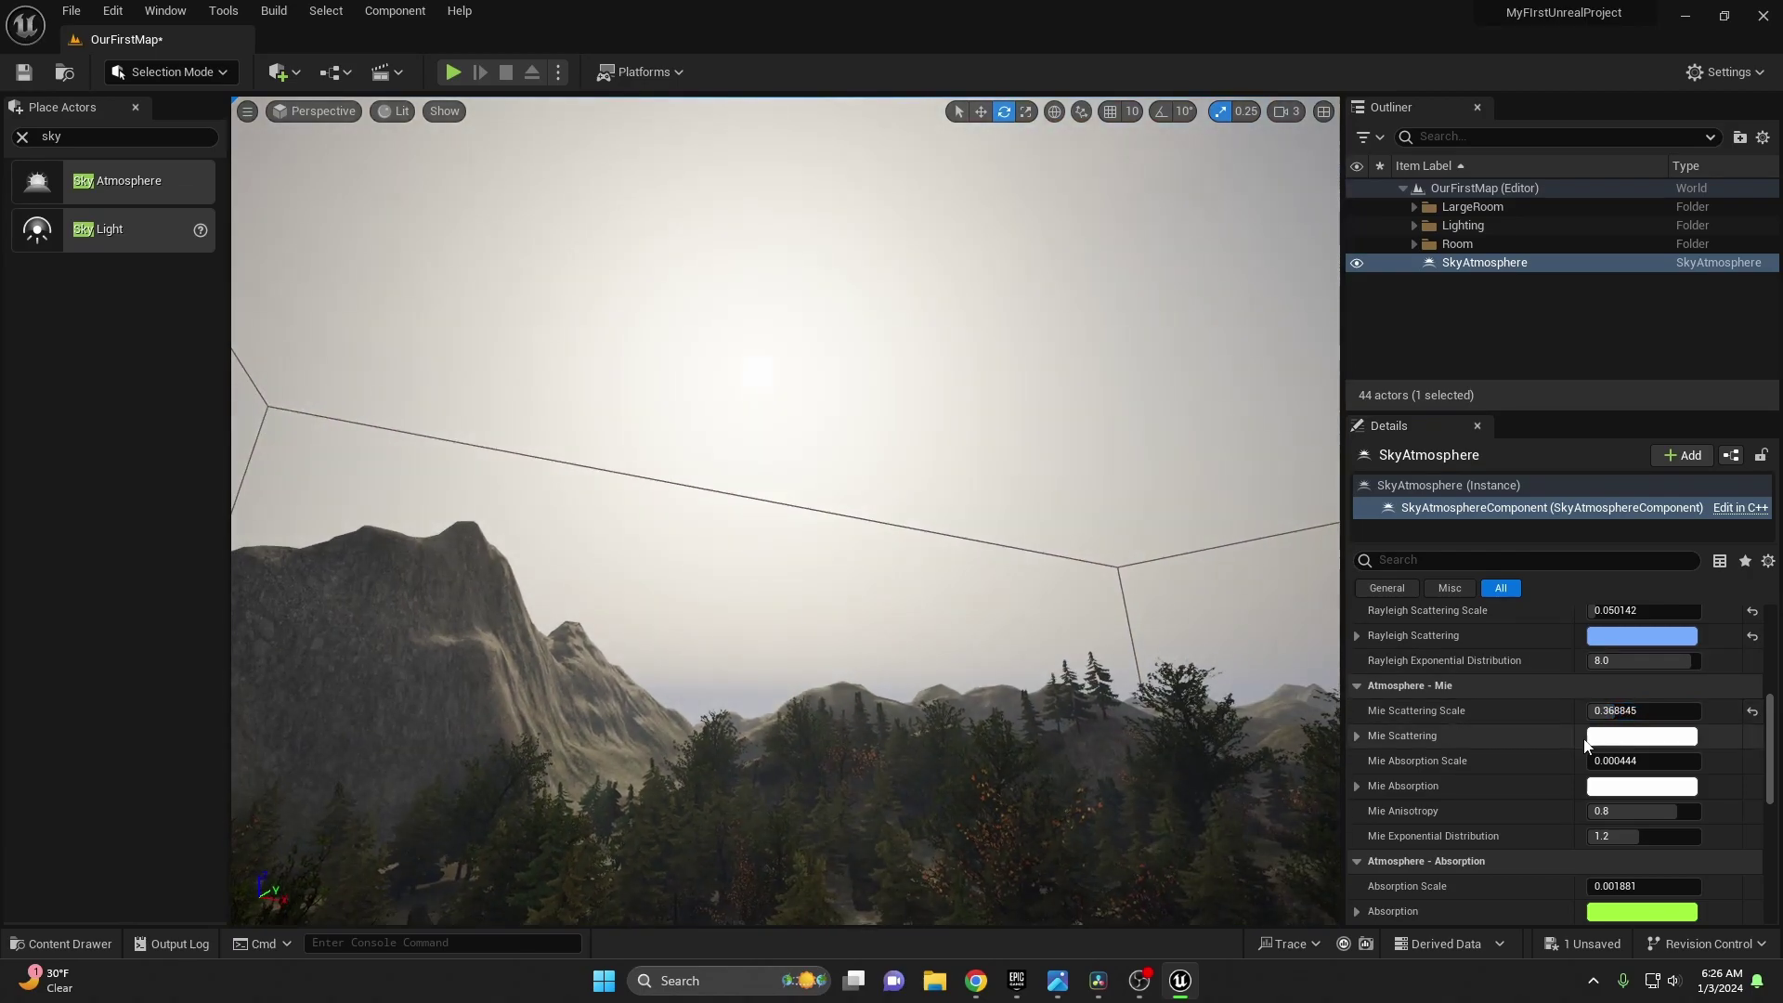
# Tint the Mie Scattering color dark red at about R 0.286, G 0, B 0, and set its scale to about 0.74.
pyautogui.click(1661, 738)
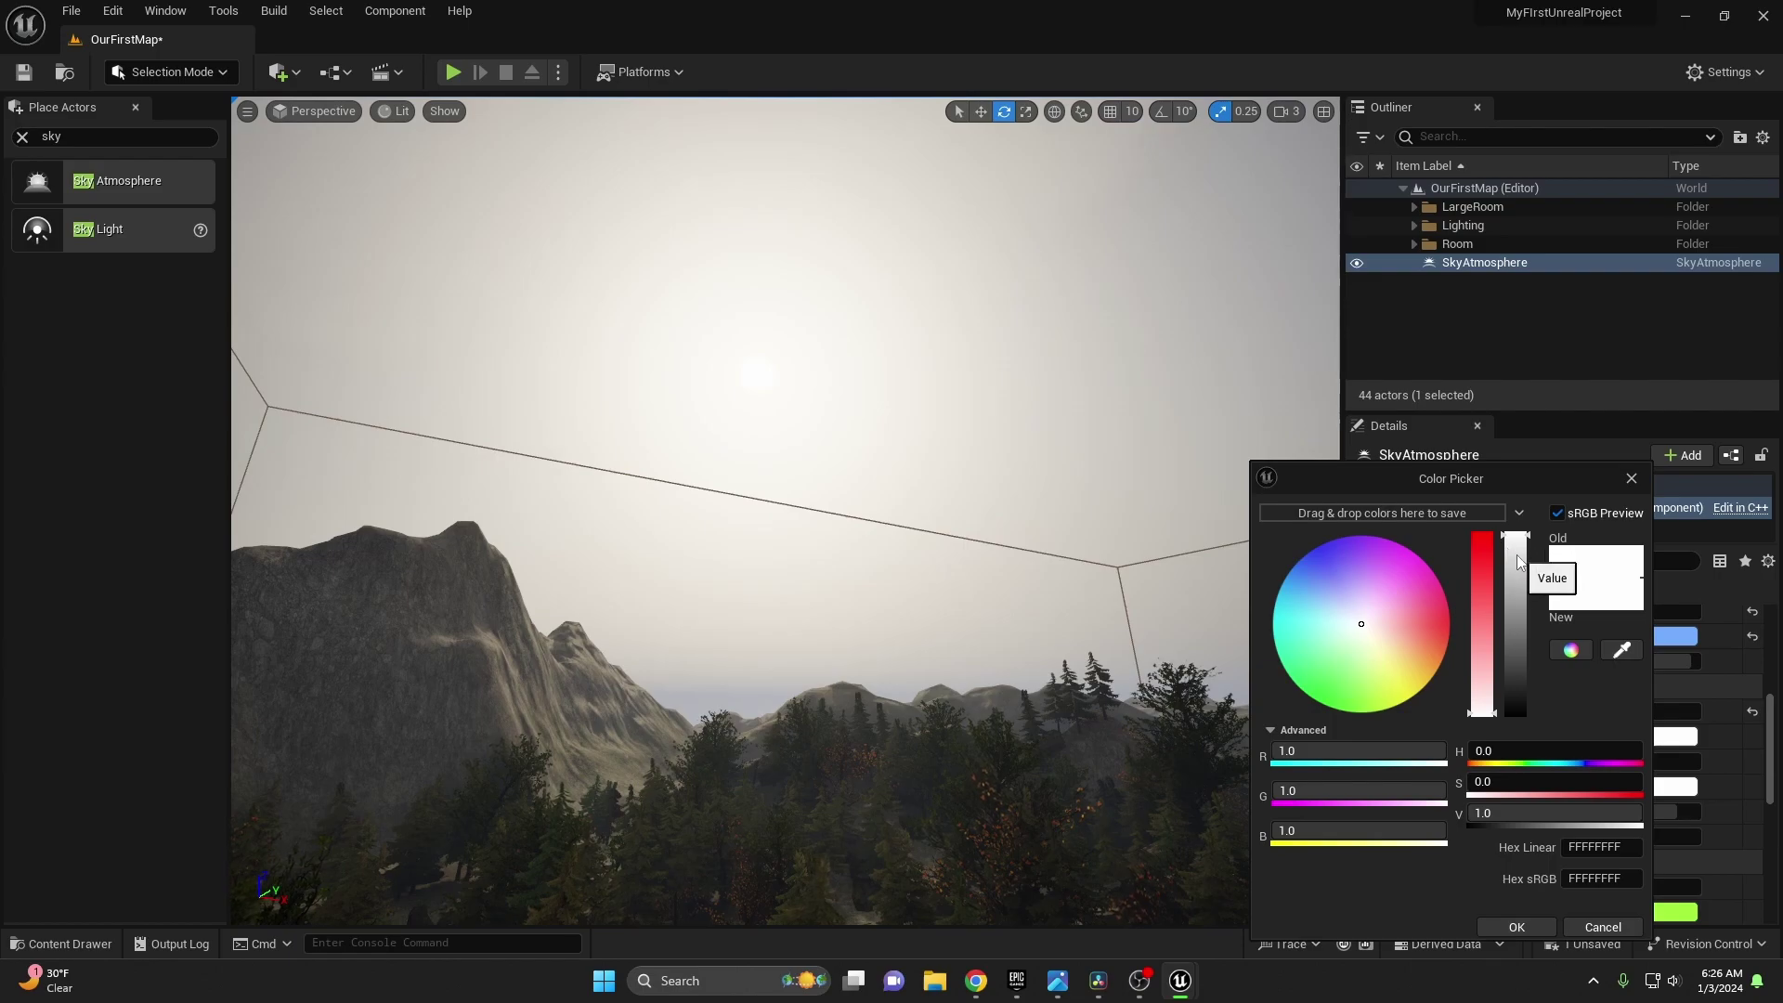
pyautogui.moveTo(1518, 562); pyautogui.dragTo(1482, 536)
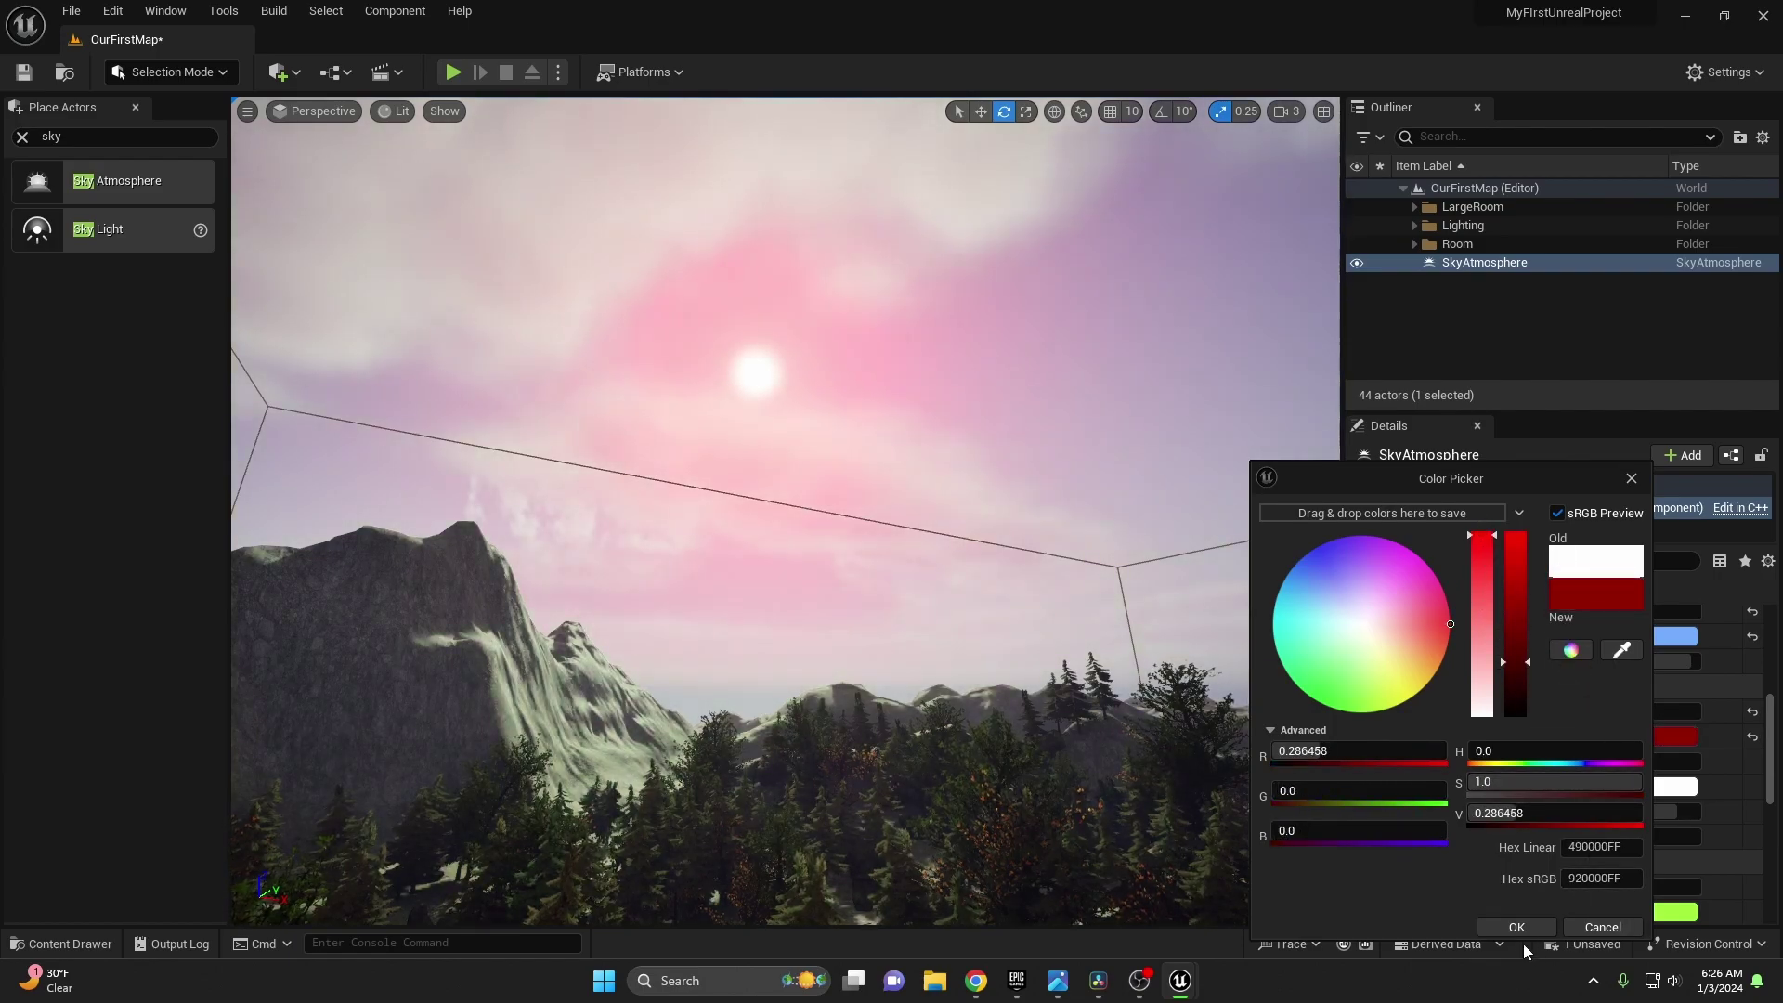
pyautogui.click(1531, 921)
pyautogui.moveTo(1608, 711)
pyautogui.mouseDown()
pyautogui.moveTo(1668, 712)
pyautogui.moveTo(1638, 711)
pyautogui.mouseUp()
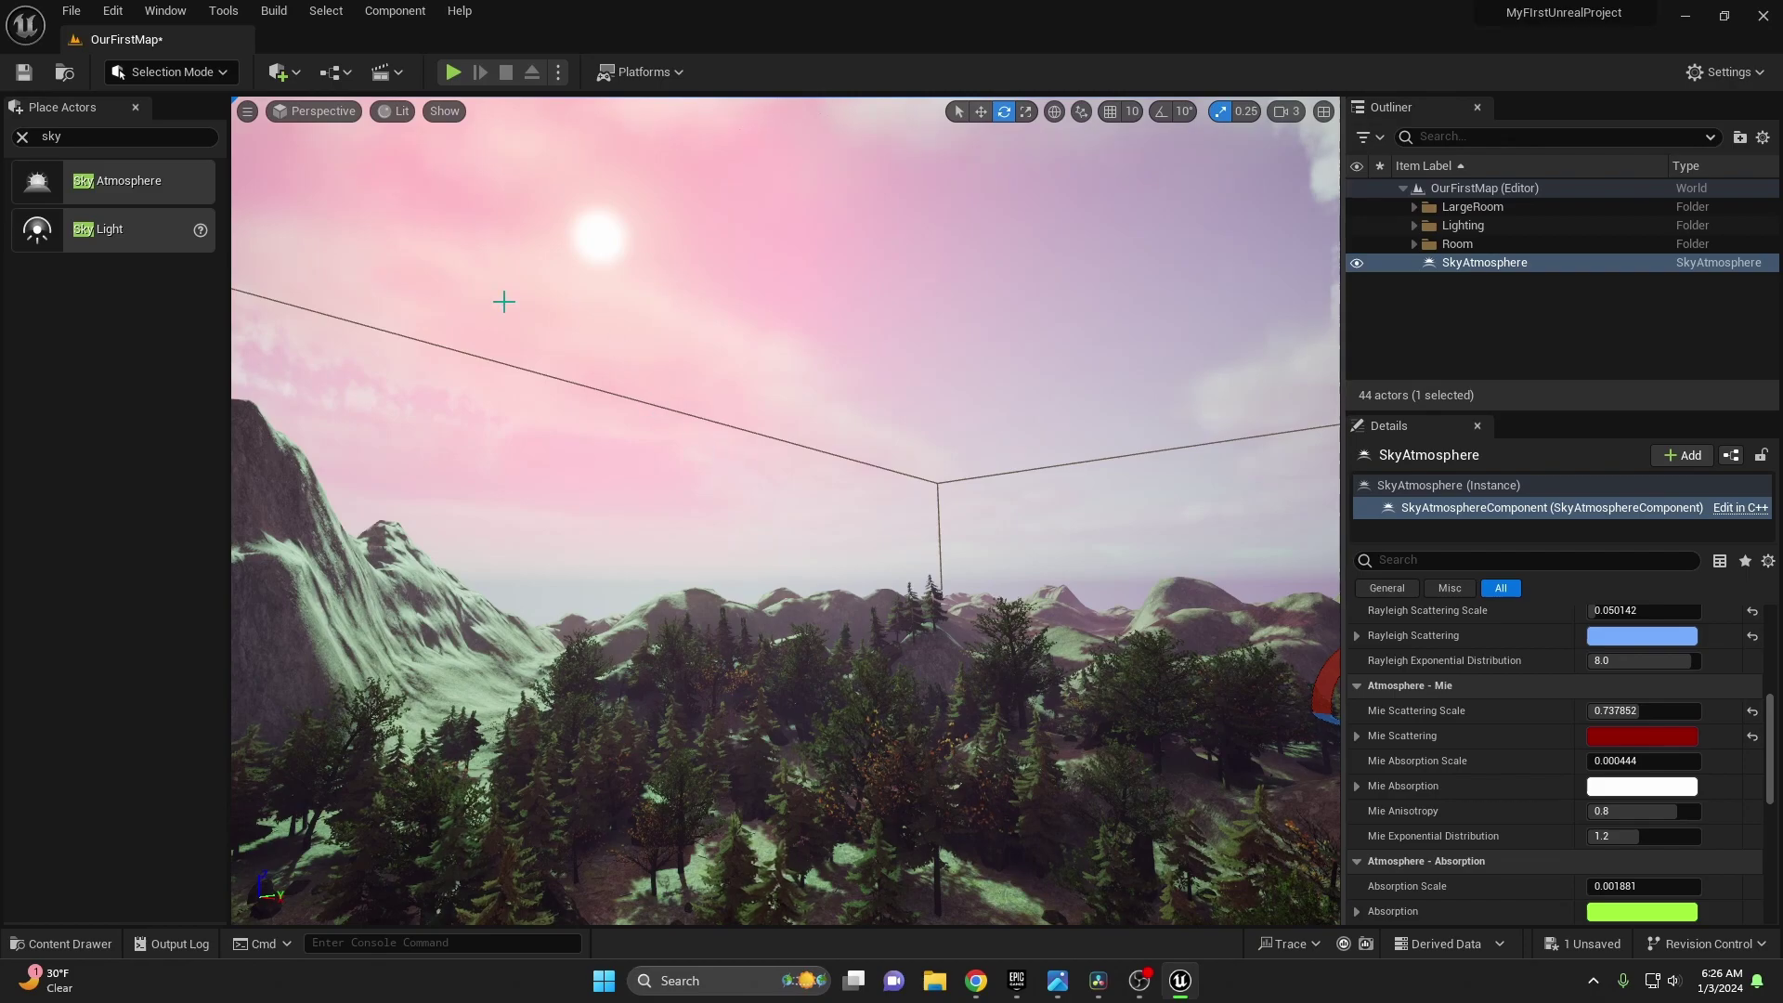
pyautogui.moveTo(724, 431); pyautogui.dragTo(474, 529, button='right')
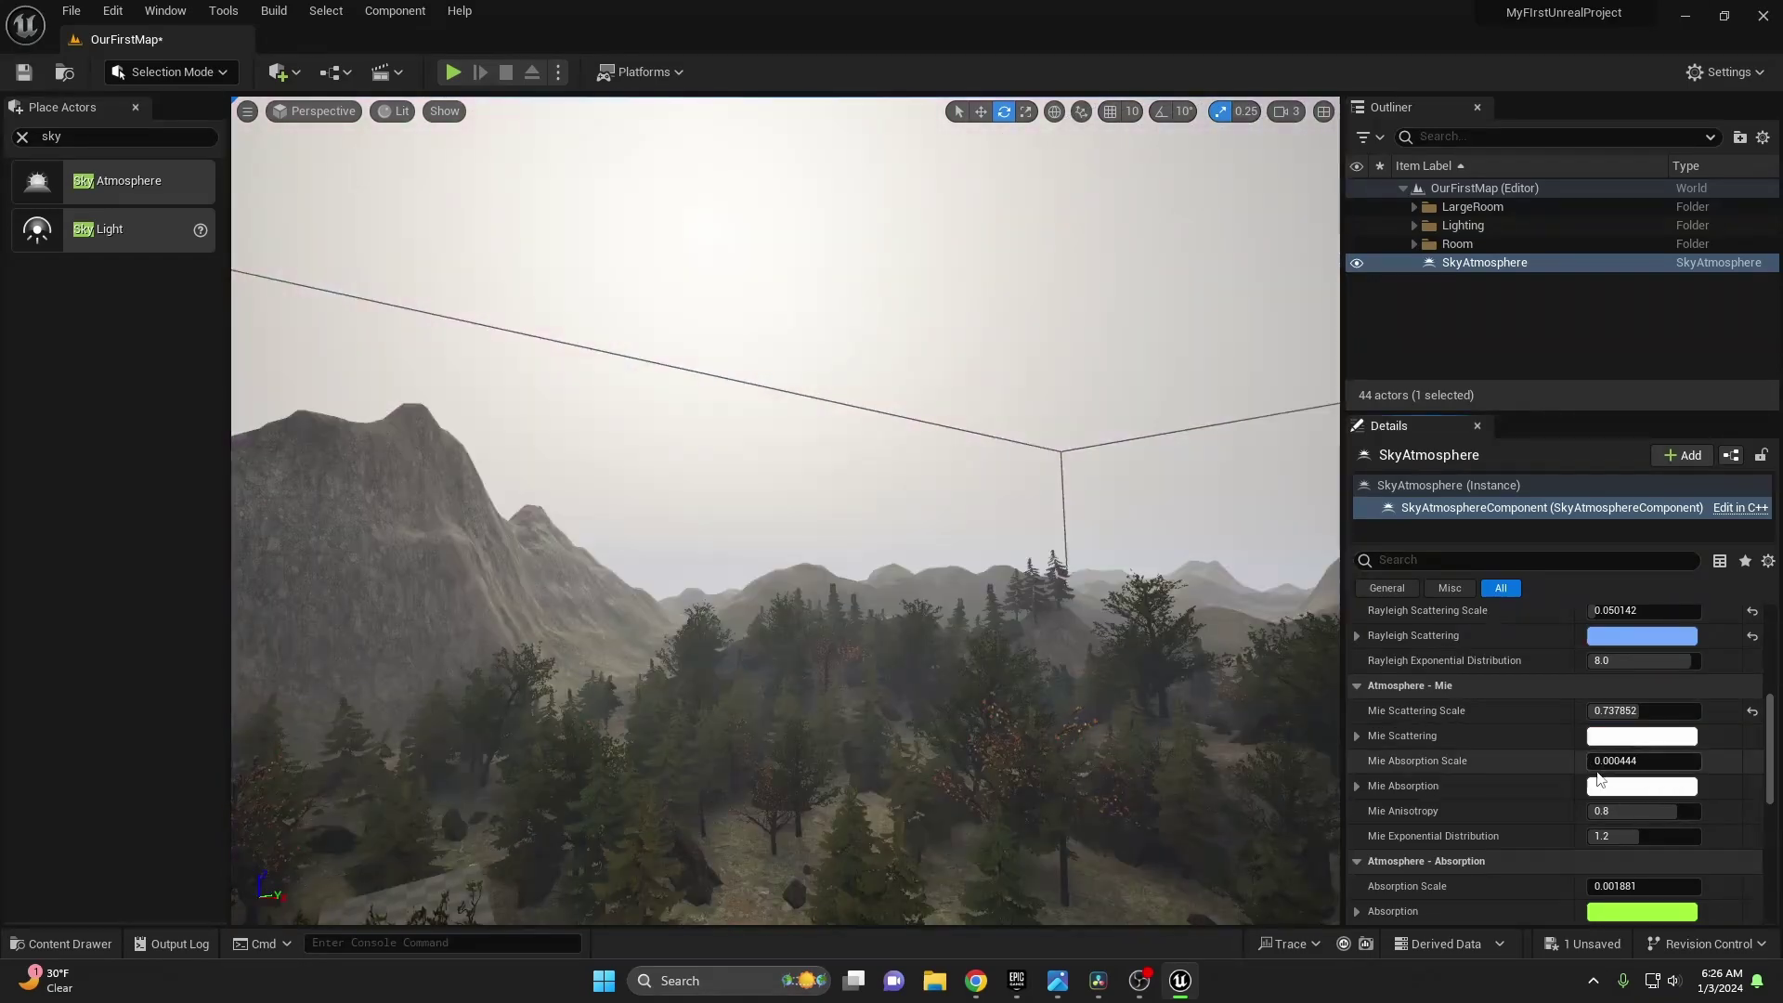
# Try a Mie Absorption Scale of 5.0 and a different Mie Anisotropy, resetting each to its default.
pyautogui.moveTo(1612, 763); pyautogui.dragTo(1699, 760)
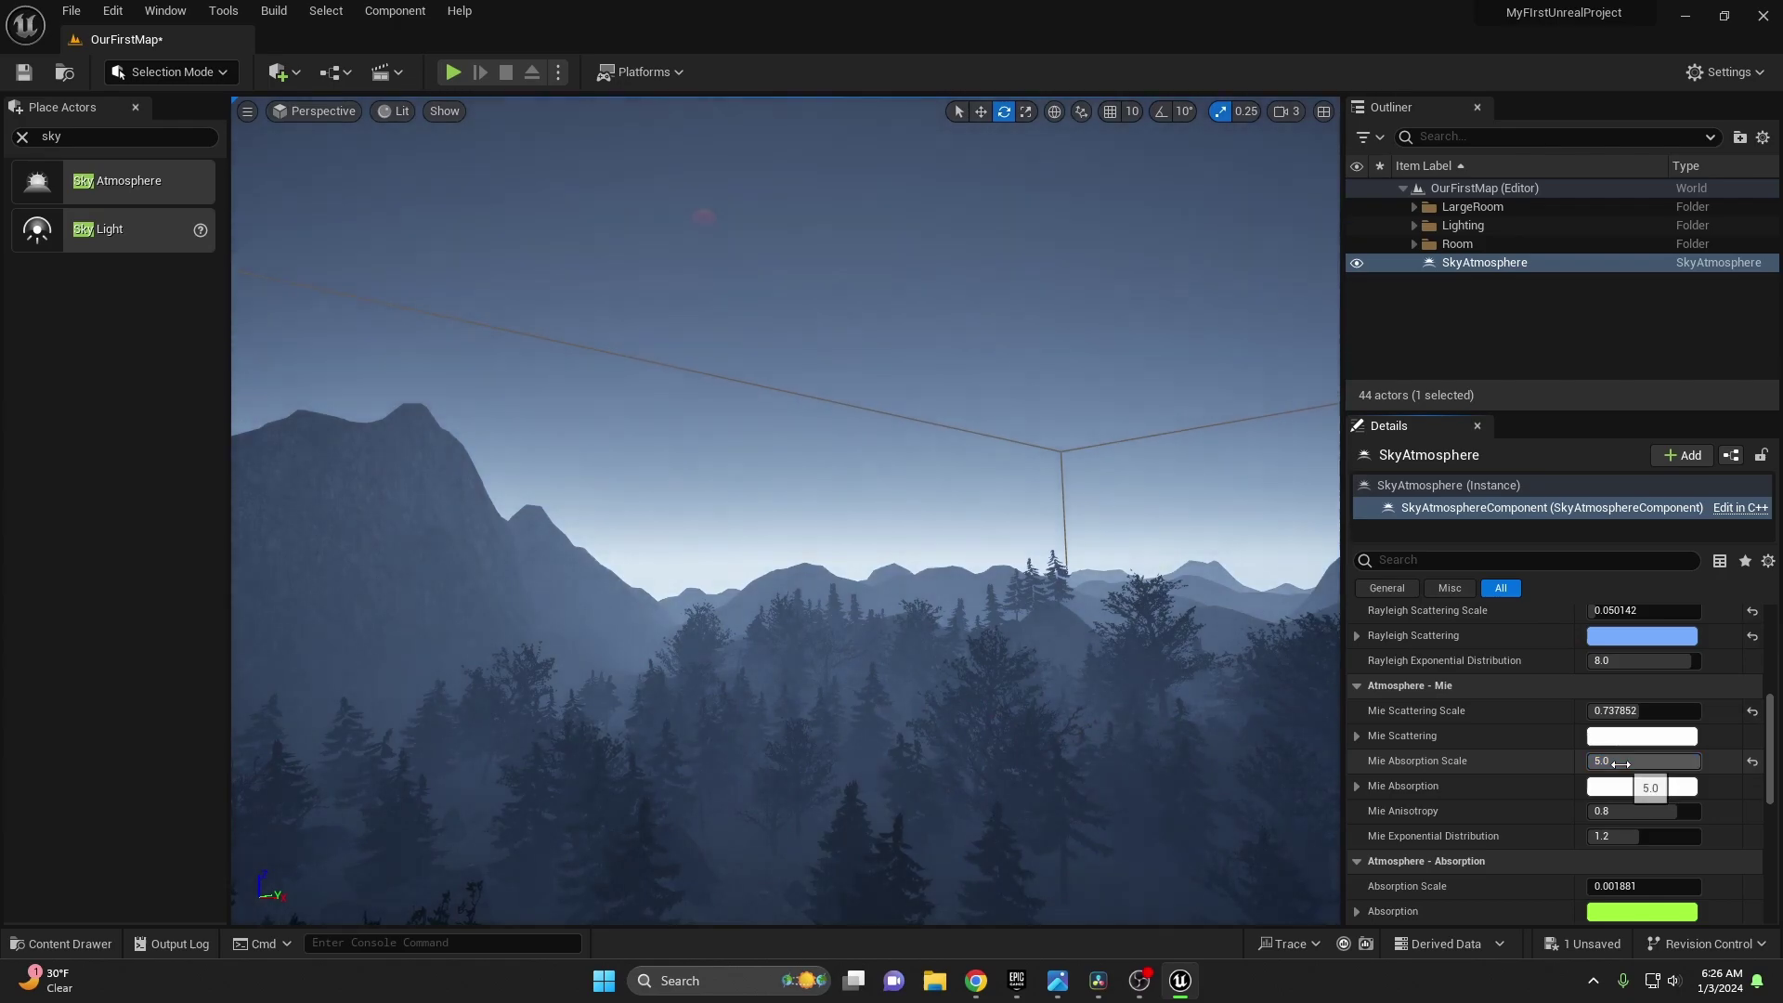
pyautogui.moveTo(906, 648); pyautogui.dragTo(824, 649, button='right')
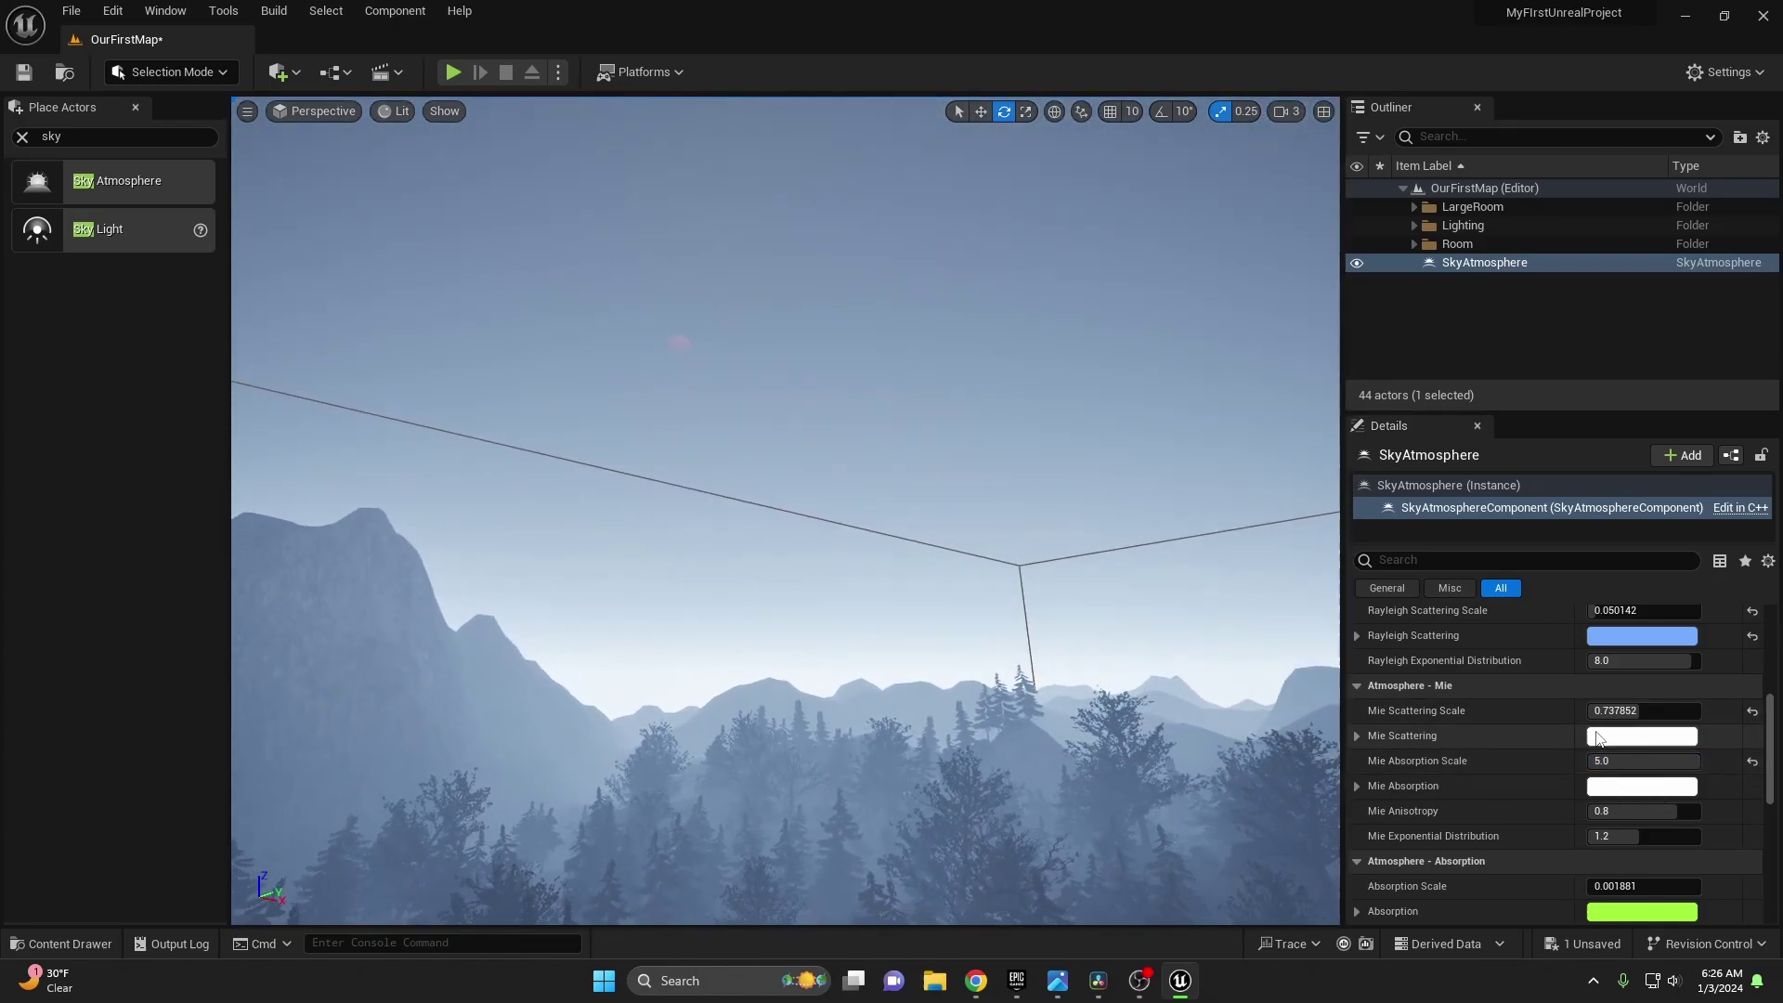
pyautogui.moveTo(896, 404); pyautogui.dragTo(836, 461, button='right')
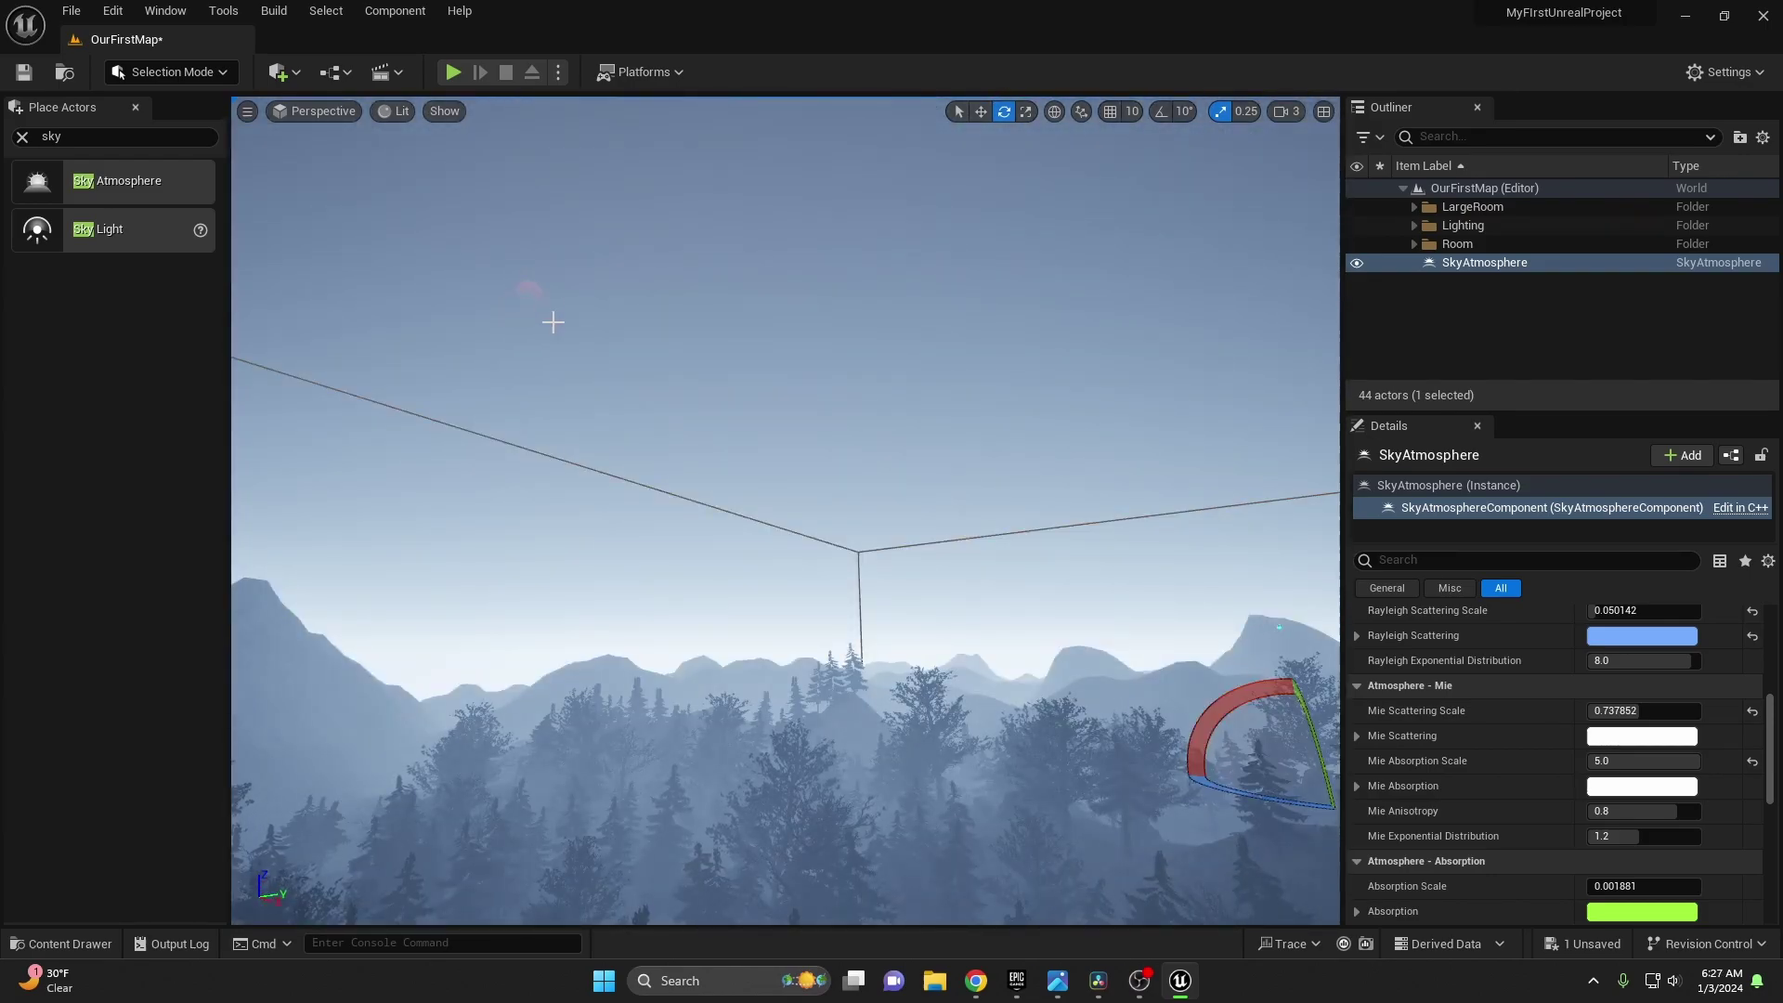
pyautogui.click(1752, 761)
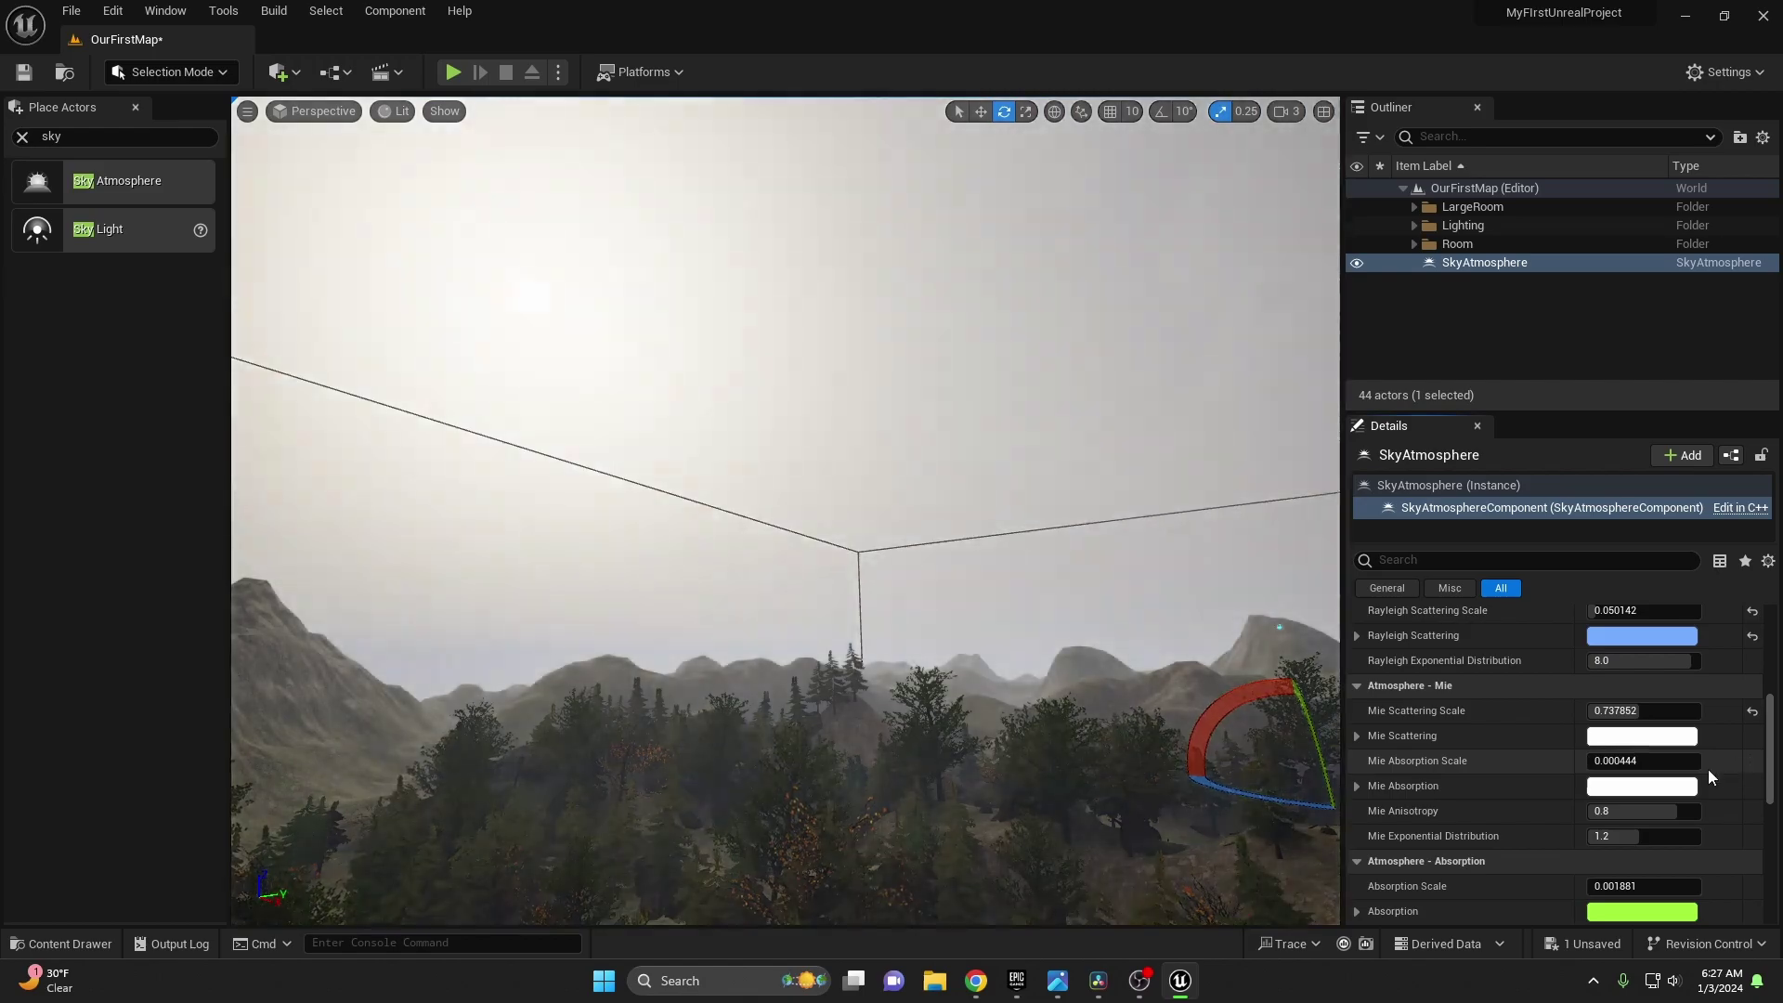
pyautogui.moveTo(1603, 813); pyautogui.dragTo(1693, 811)
pyautogui.click(1752, 811)
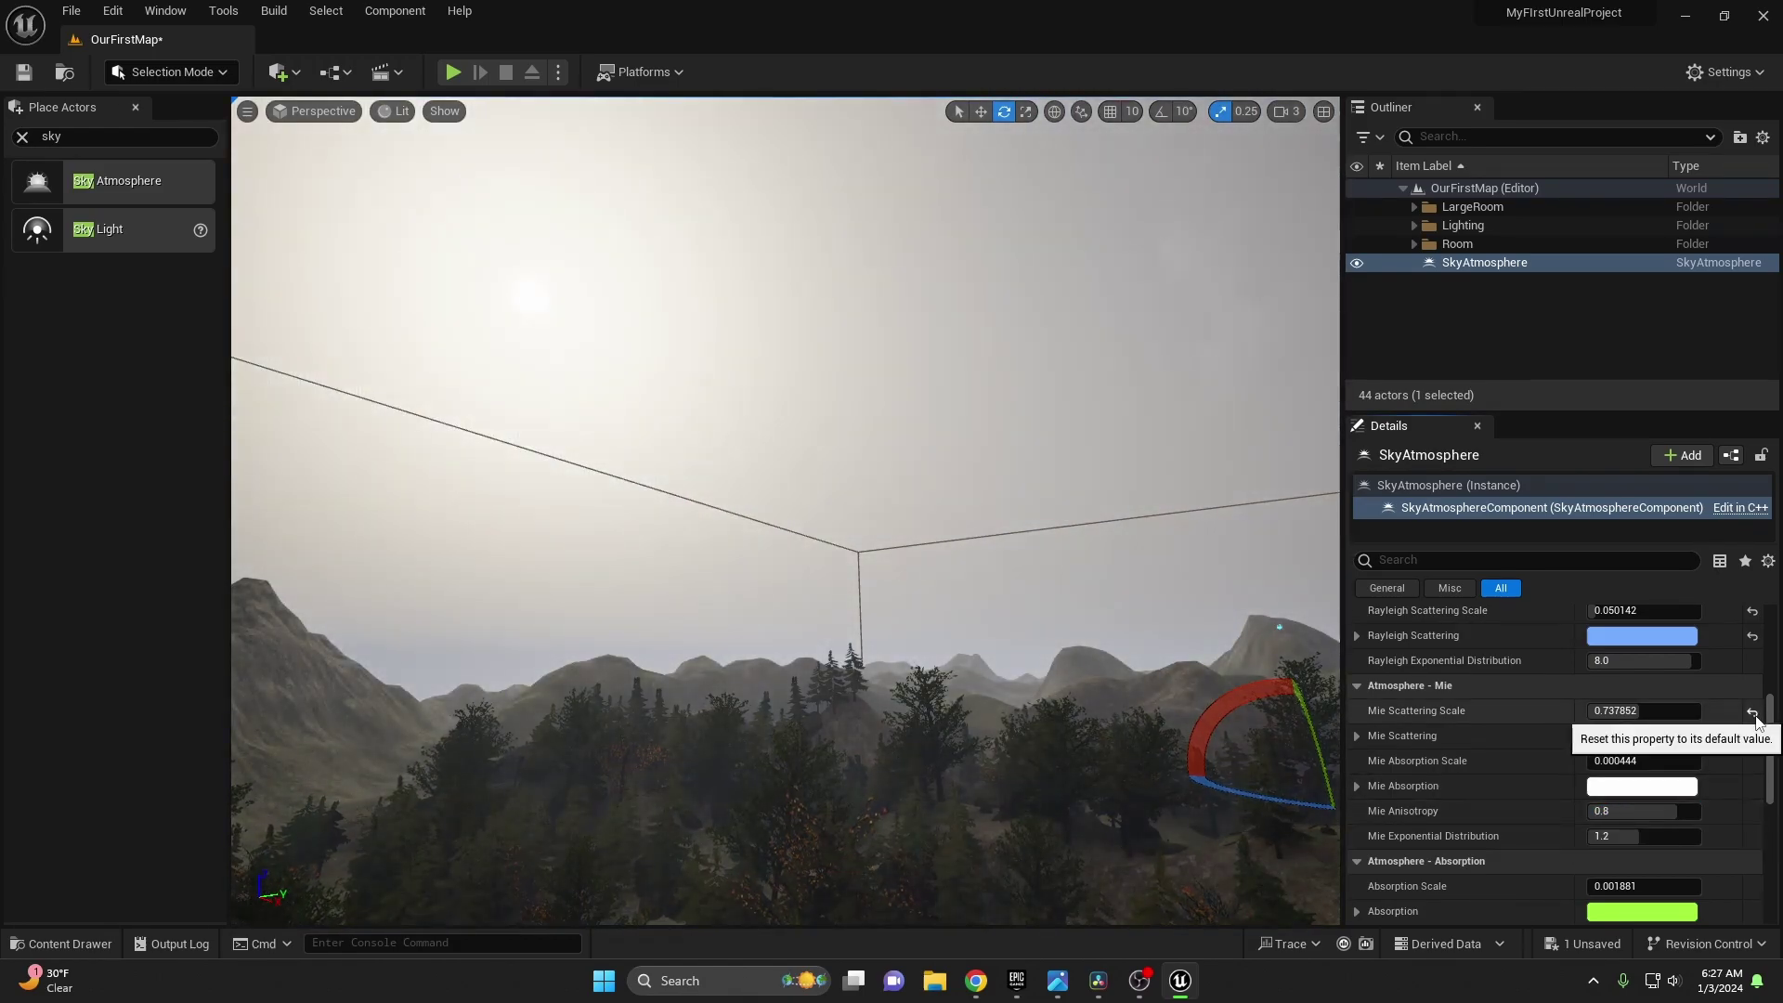
# Reset the Mie Scattering Scale to its default and set it to about 0.26.
pyautogui.click(1752, 711)
pyautogui.moveTo(1595, 711); pyautogui.dragTo(1619, 711)
pyautogui.moveTo(1022, 557); pyautogui.dragTo(1040, 622, button='right')
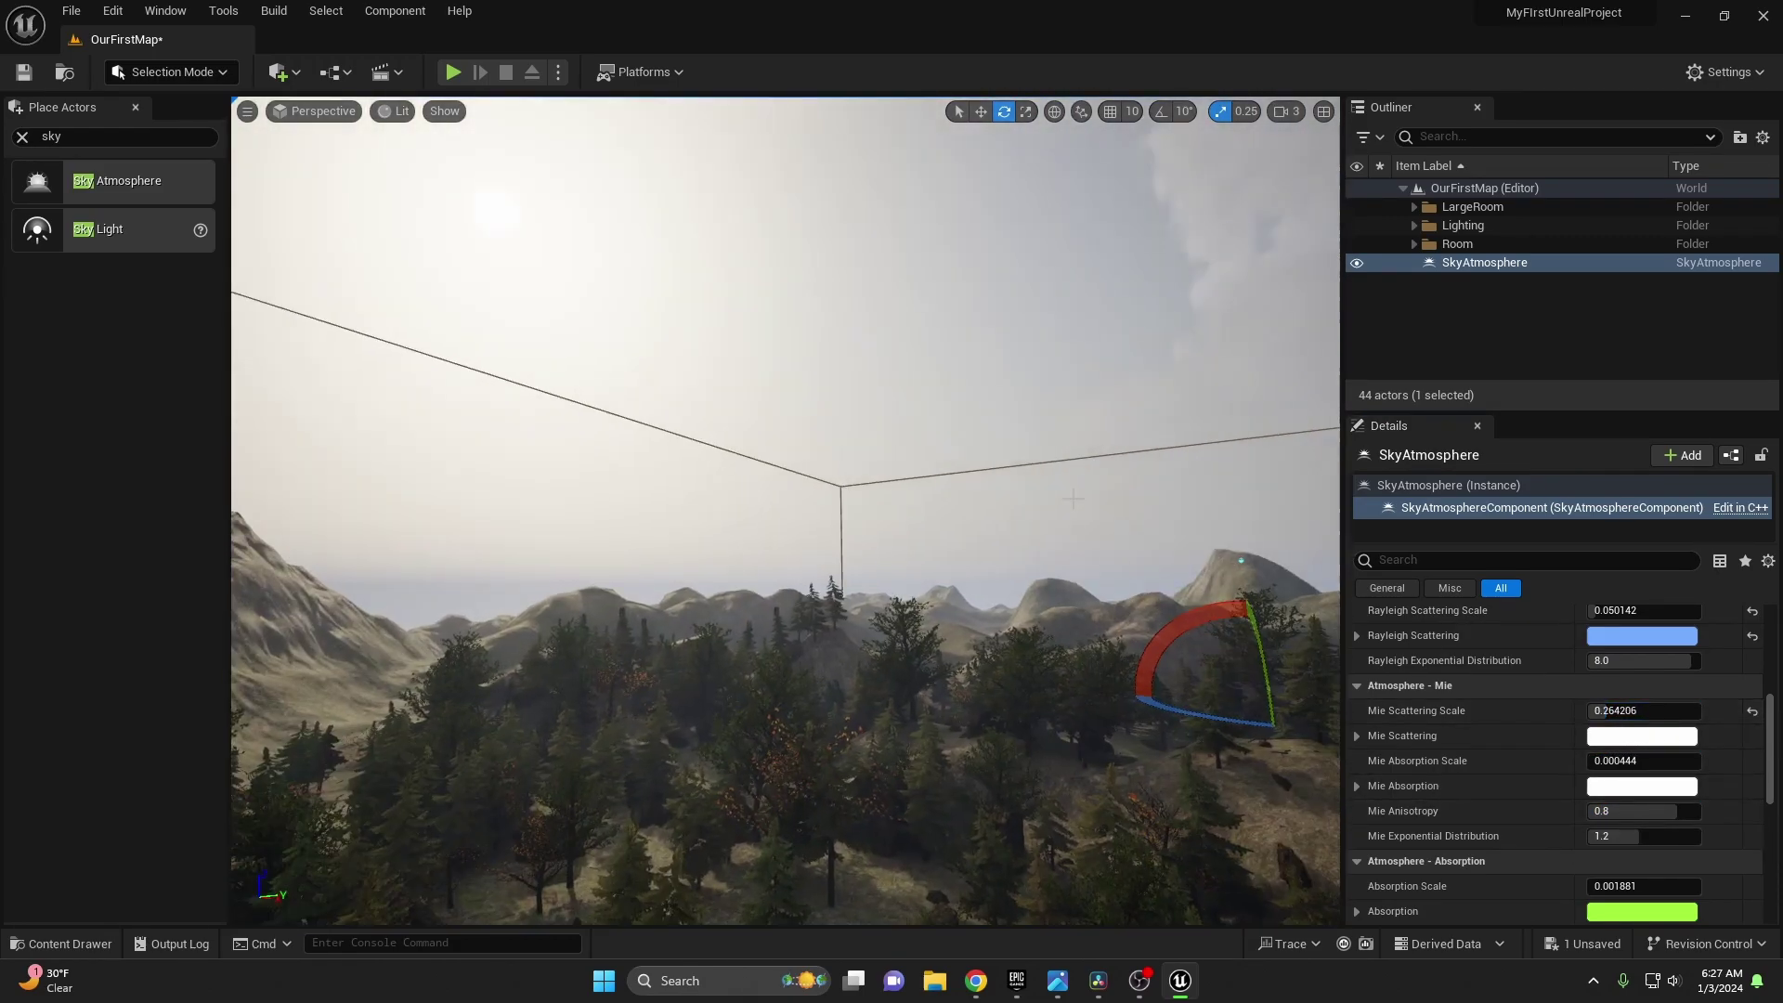
# Set the atmosphere's Absorption Scale to 0.2 and expand the Absorption color channels.
pyautogui.scroll(-3, 1513, 675)
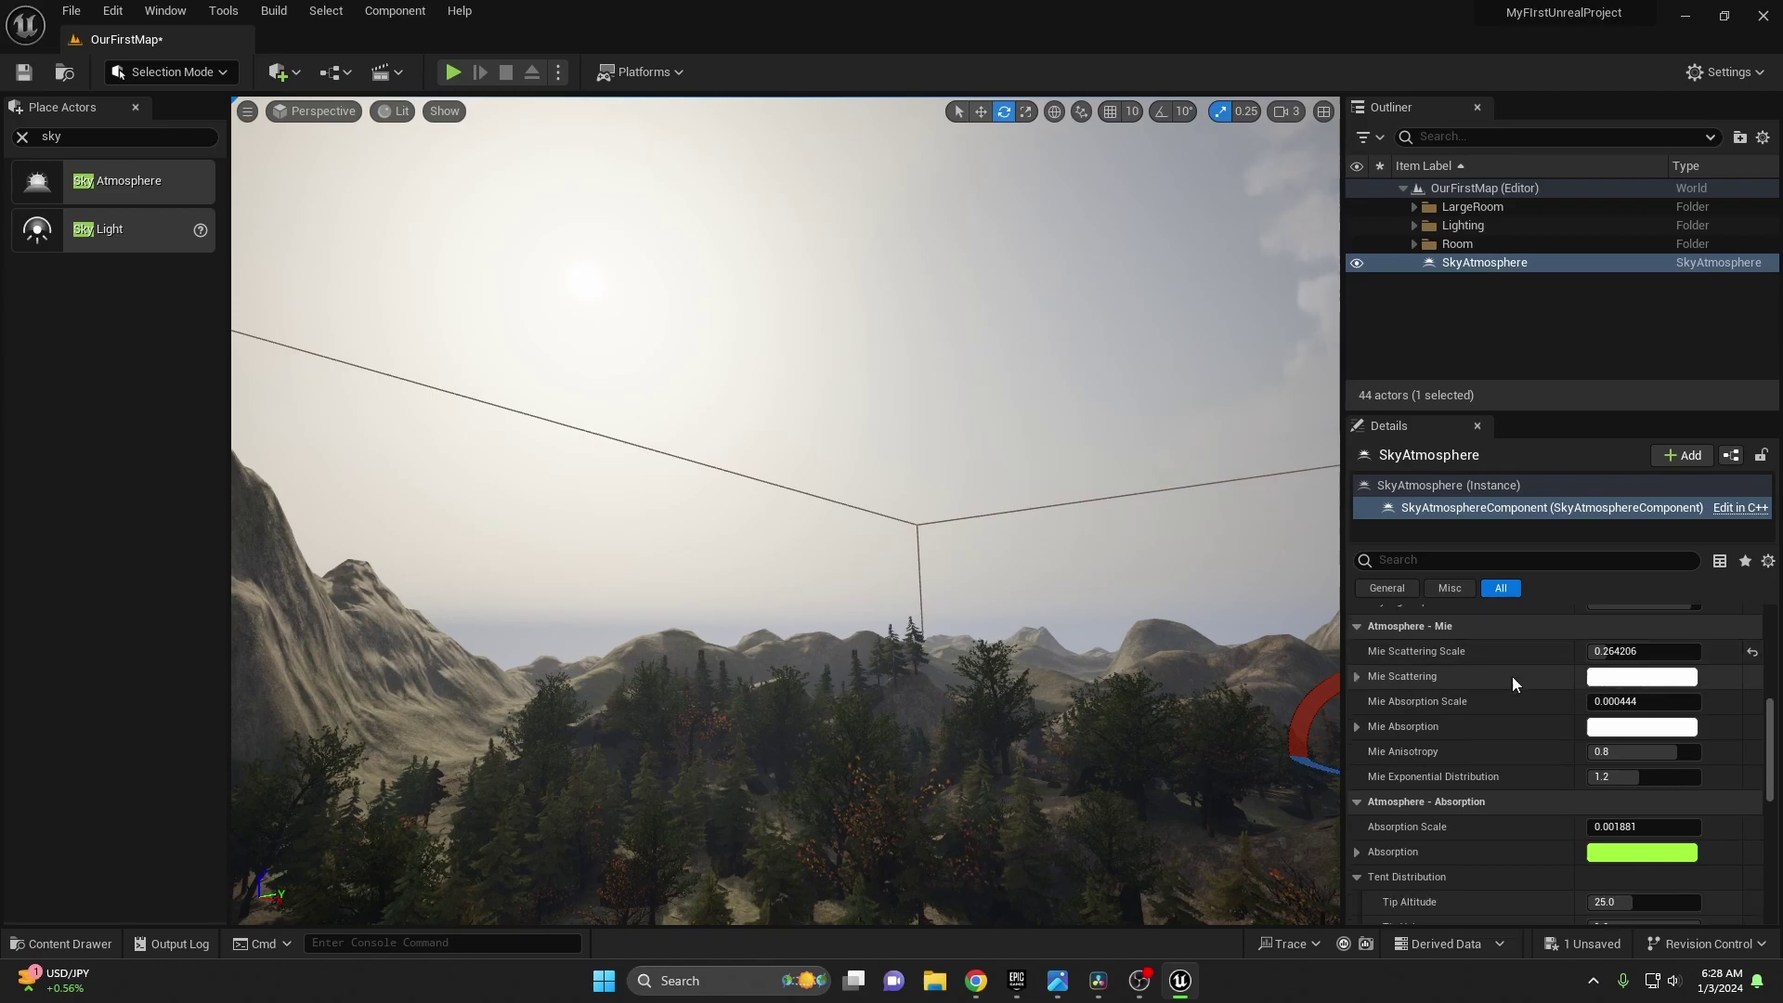
pyautogui.scroll(-3, 1512, 687)
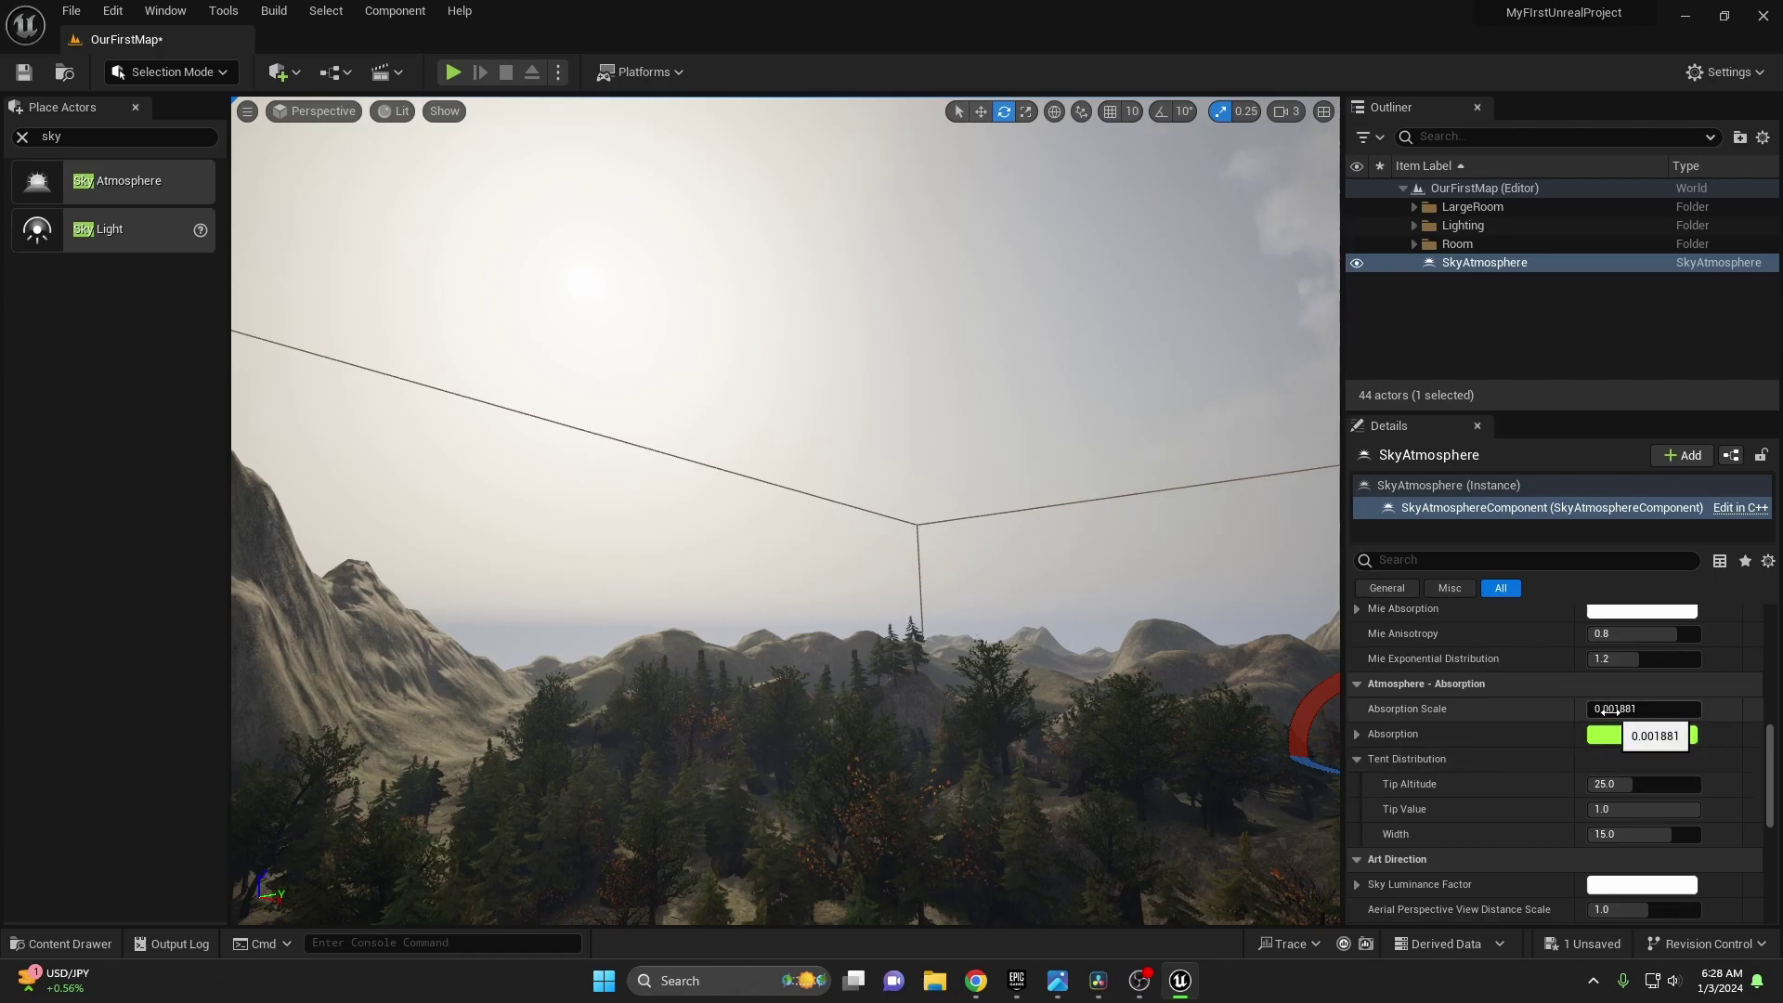
pyautogui.moveTo(1616, 708); pyautogui.dragTo(1699, 708)
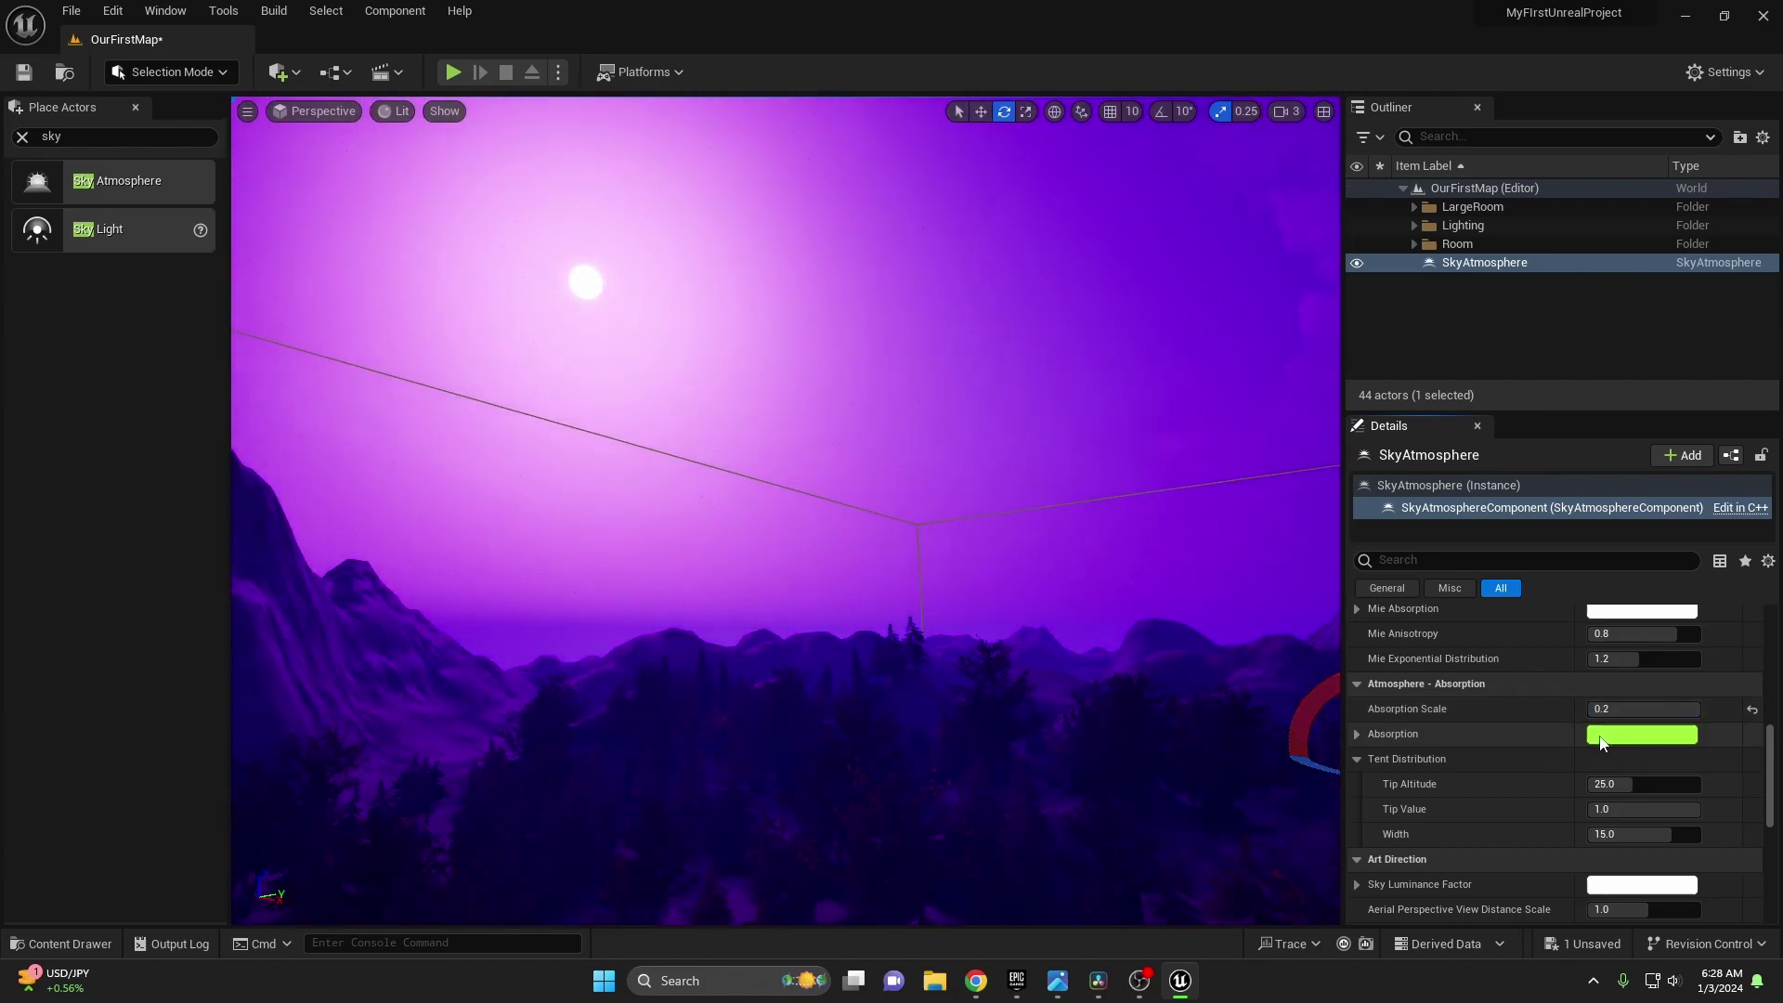
pyautogui.click(1357, 734)
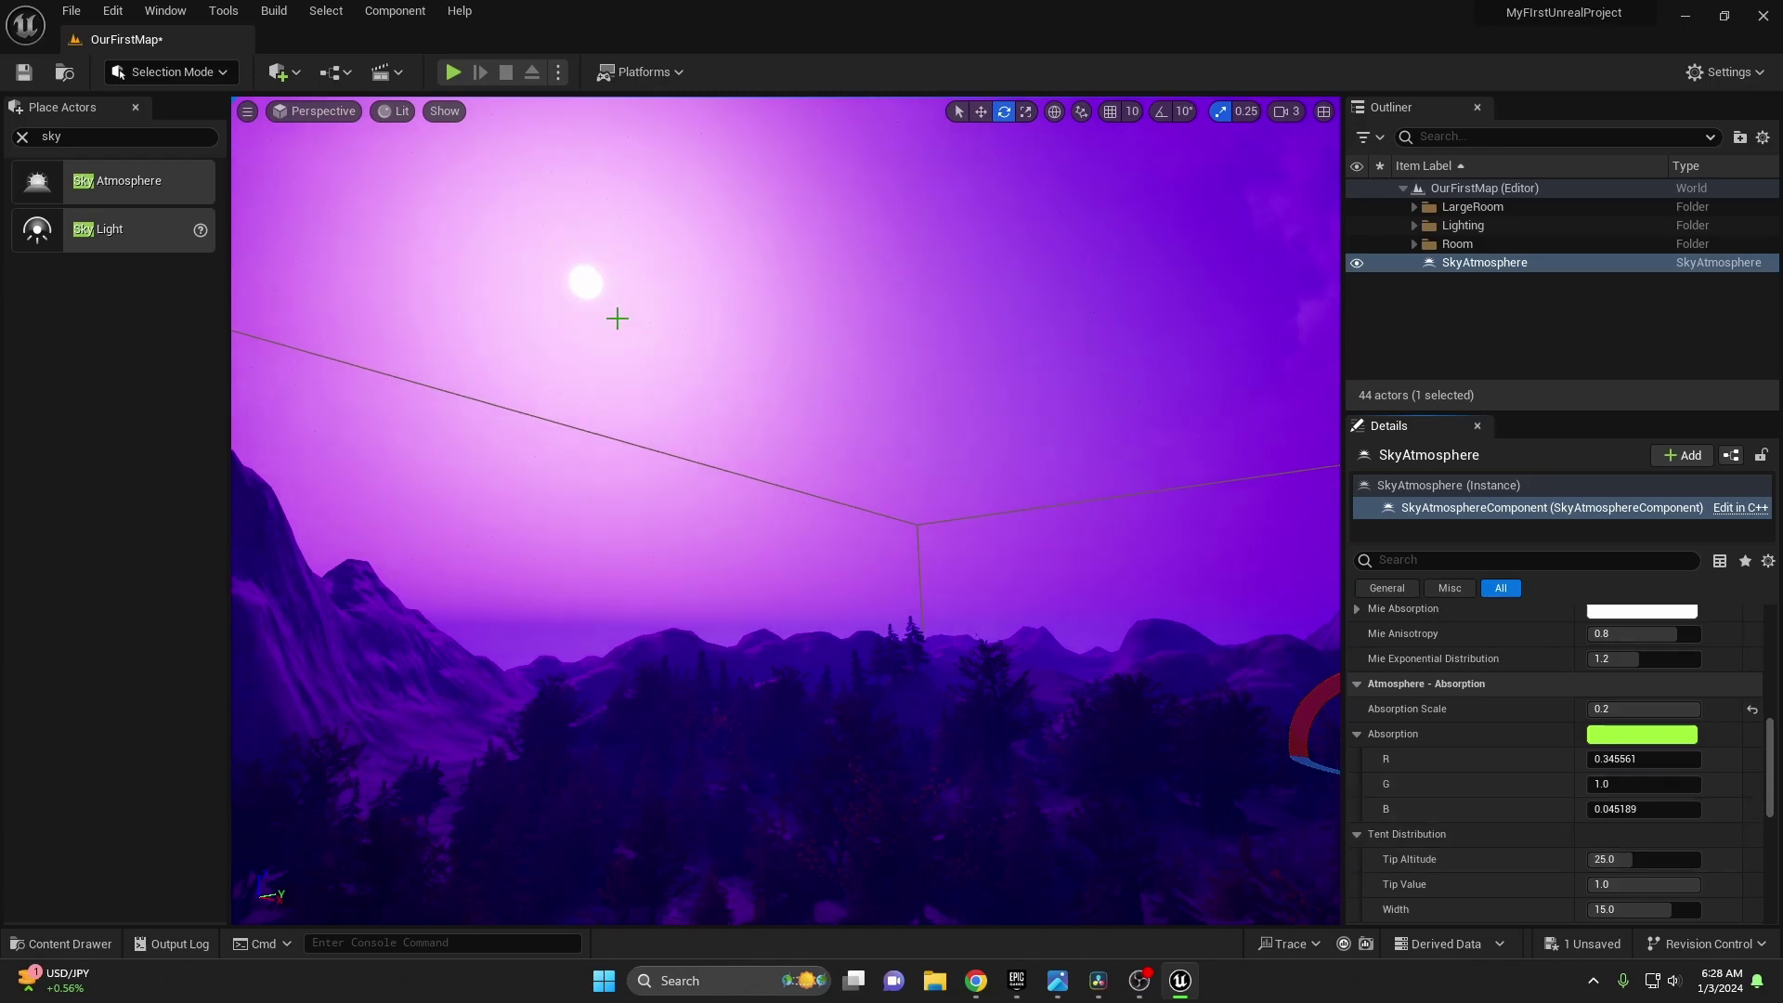
pyautogui.moveTo(843, 278); pyautogui.dragTo(803, 312, button='right')
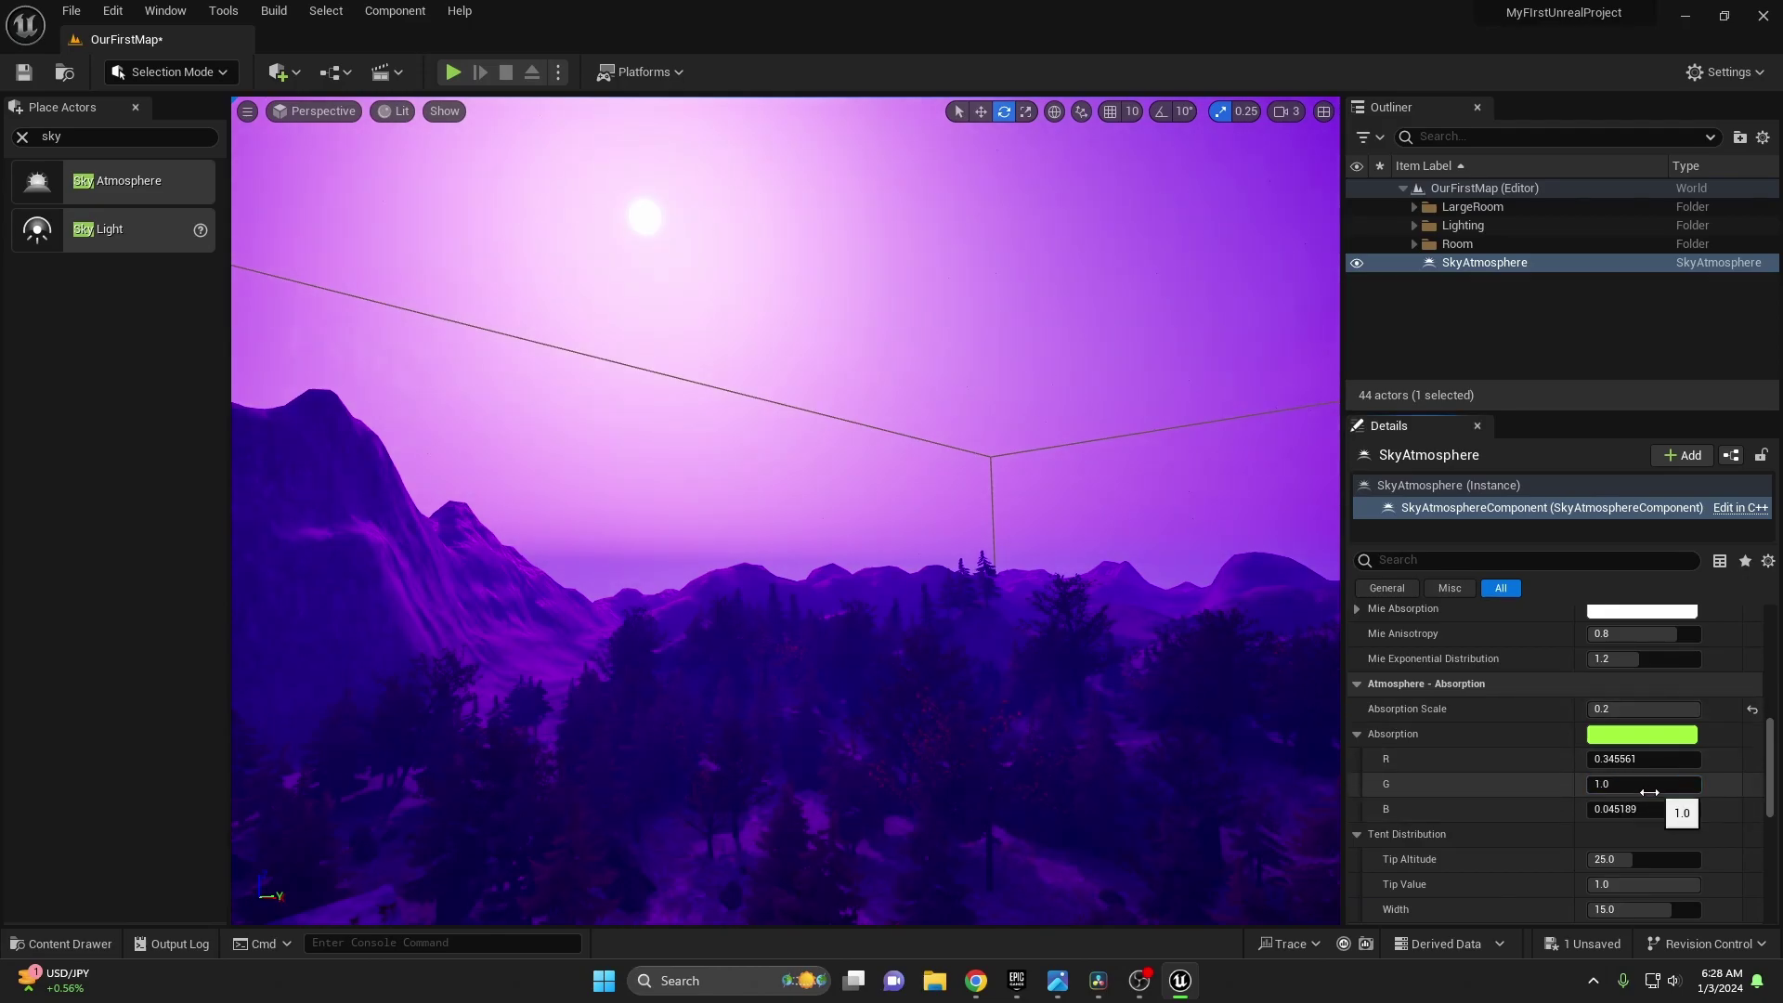
# Set the Absorption color's G channel to 0.04, try a higher R value, and undo the R change.
pyautogui.click(1649, 792)
pyautogui.press('Return')
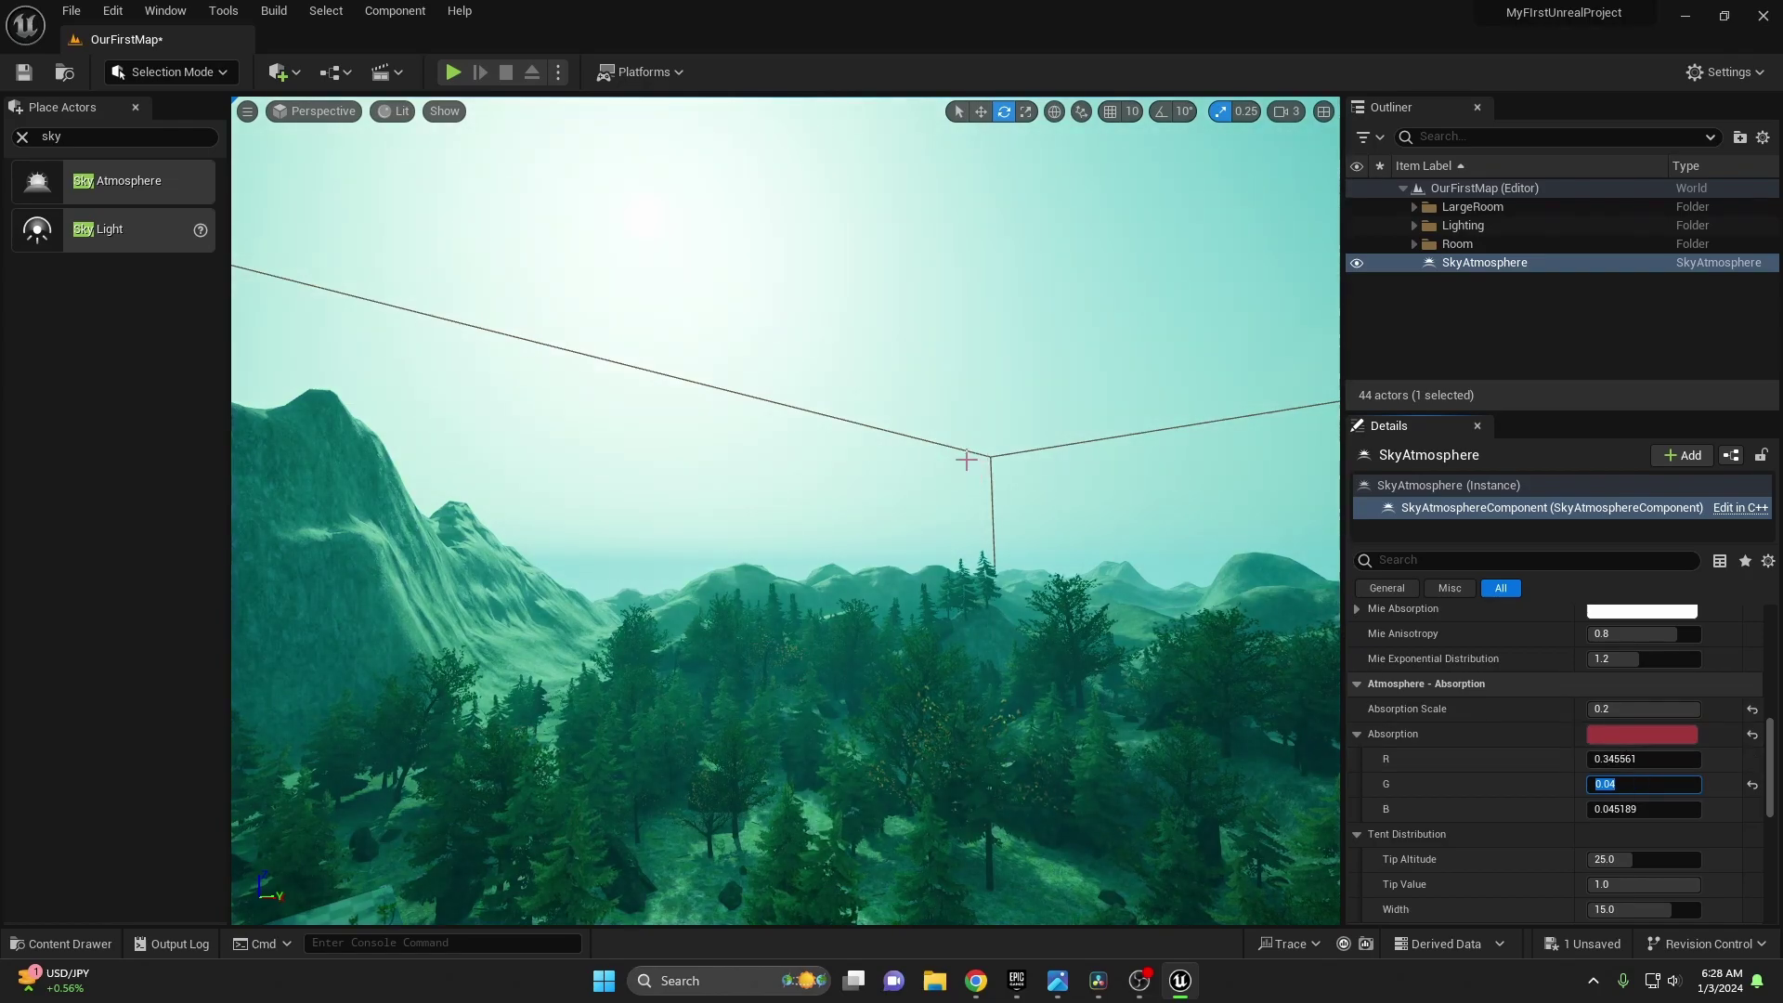
pyautogui.moveTo(1624, 754); pyautogui.dragTo(1699, 755)
pyautogui.moveTo(785, 510); pyautogui.dragTo(696, 423, button='right')
pyautogui.hotkey('ctrl', 'z')
# Set the Absorption color's B channel to 1.0 and inspect the tinted sky from several angles.
pyautogui.click(1670, 813)
pyautogui.write('1')
pyautogui.press('Return')
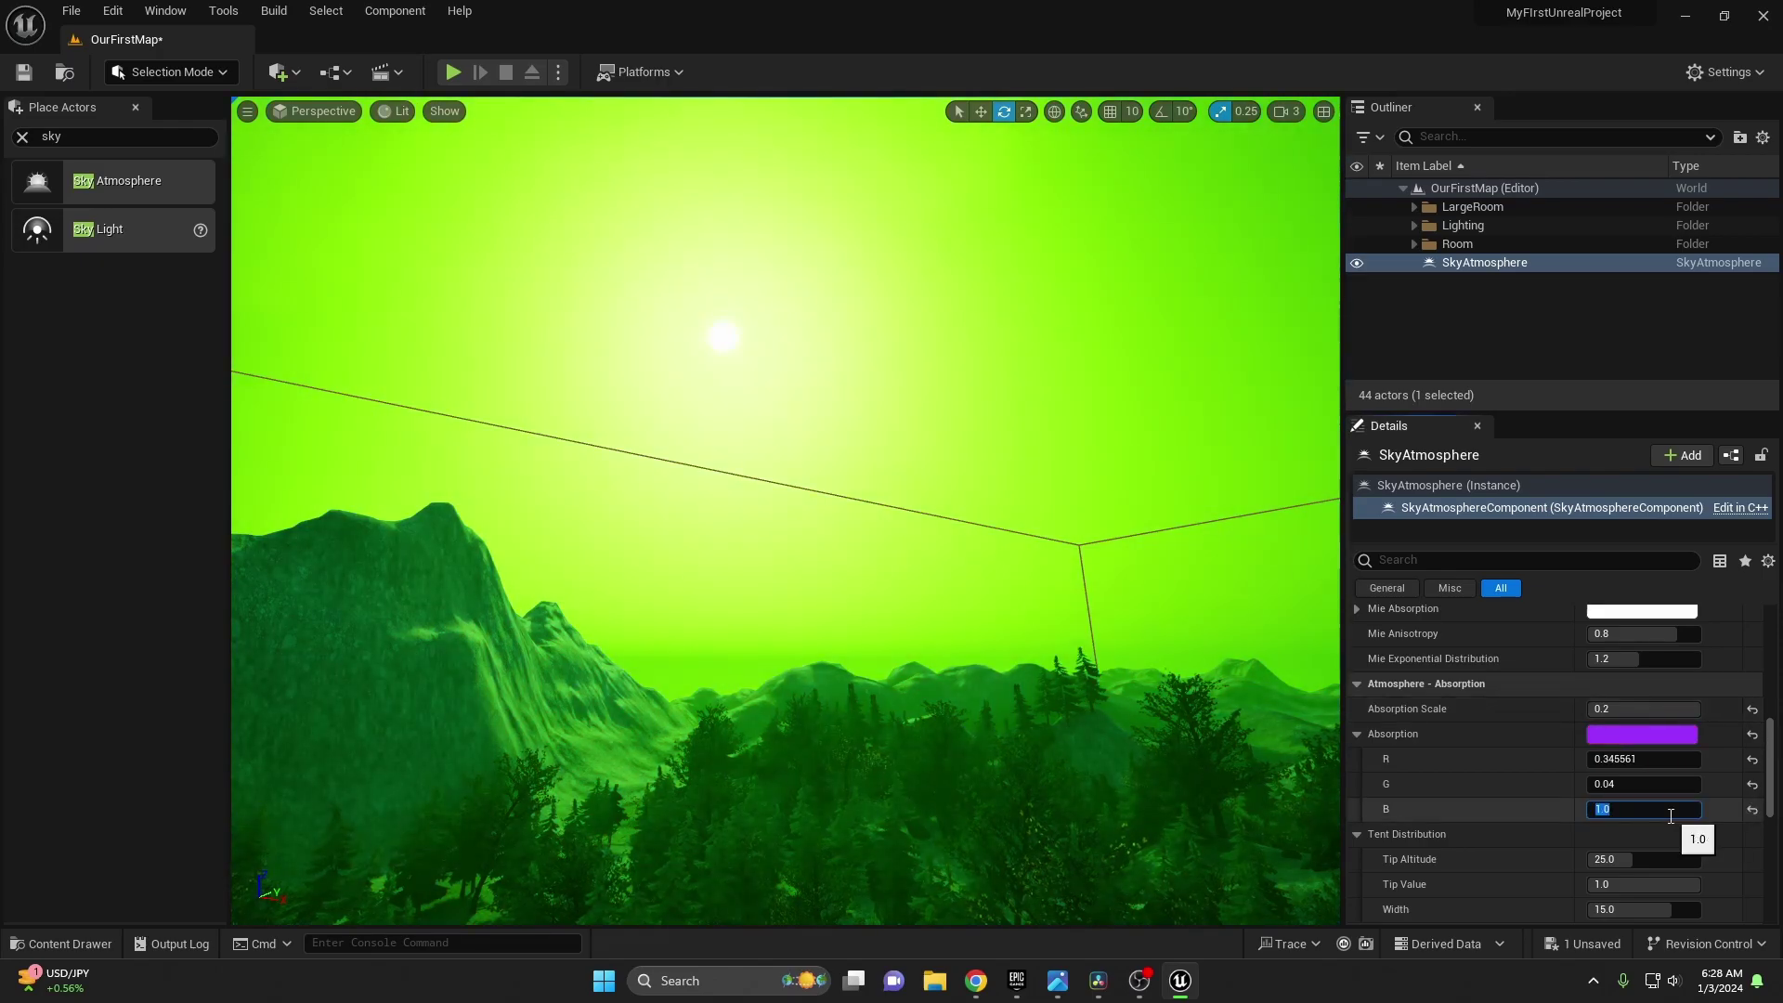
pyautogui.moveTo(1075, 660); pyautogui.dragTo(1132, 635, button='right')
pyautogui.moveTo(668, 501); pyautogui.dragTo(883, 497, button='right')
pyautogui.moveTo(697, 522); pyautogui.dragTo(418, 574, button='right')
pyautogui.moveTo(743, 594); pyautogui.dragTo(701, 517, button='right')
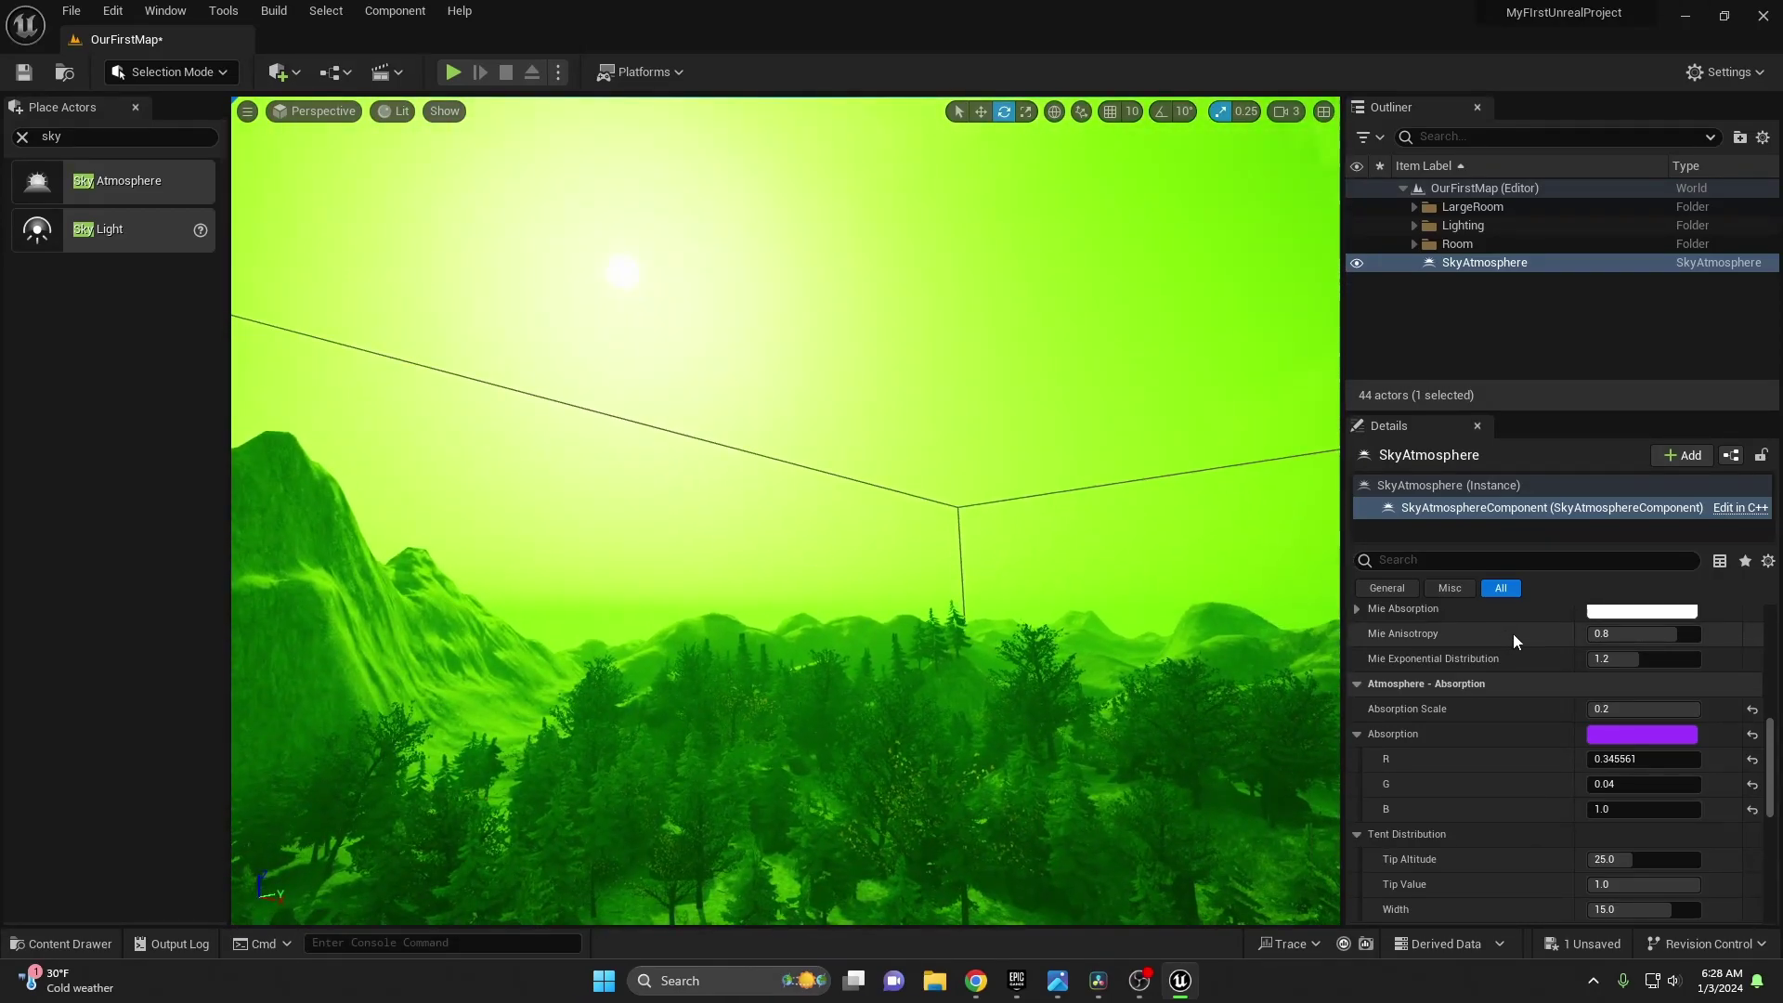
# Reset the Absorption Scale and the Absorption color to their defaults.
pyautogui.click(1750, 710)
pyautogui.click(1751, 734)
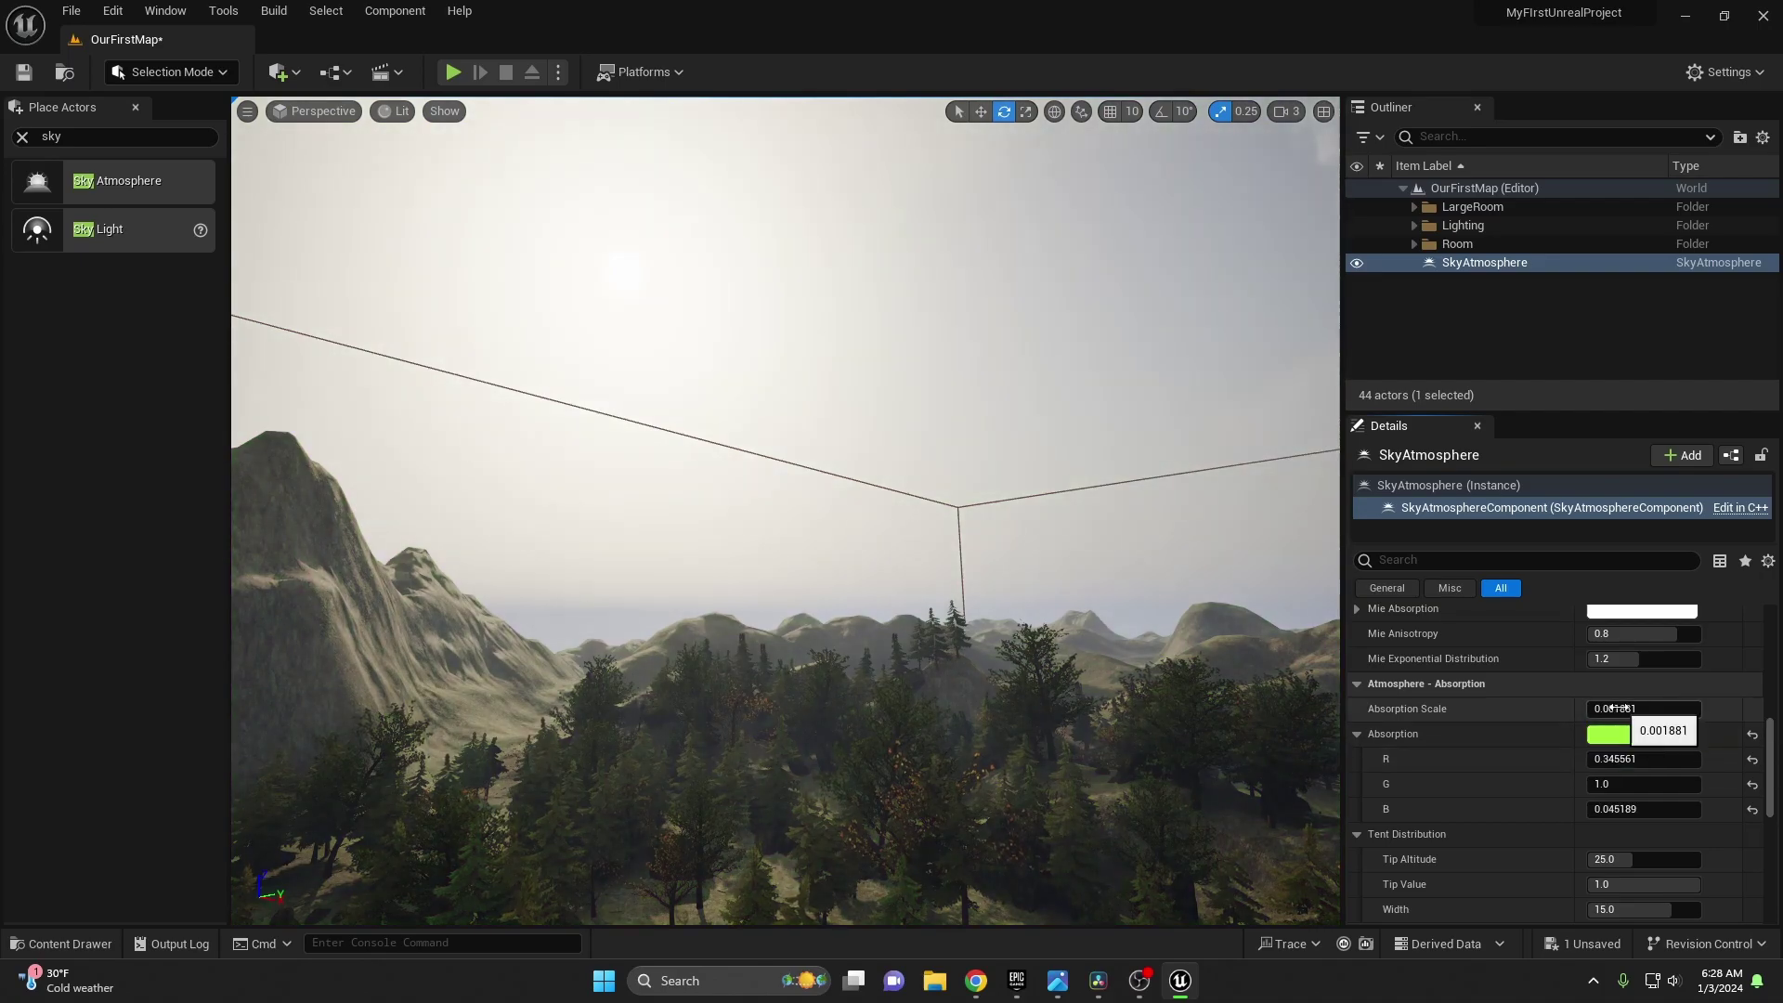
pyautogui.moveTo(1625, 710)
pyautogui.mouseDown()
pyautogui.moveTo(1666, 709)
pyautogui.moveTo(1596, 710)
pyautogui.mouseUp()
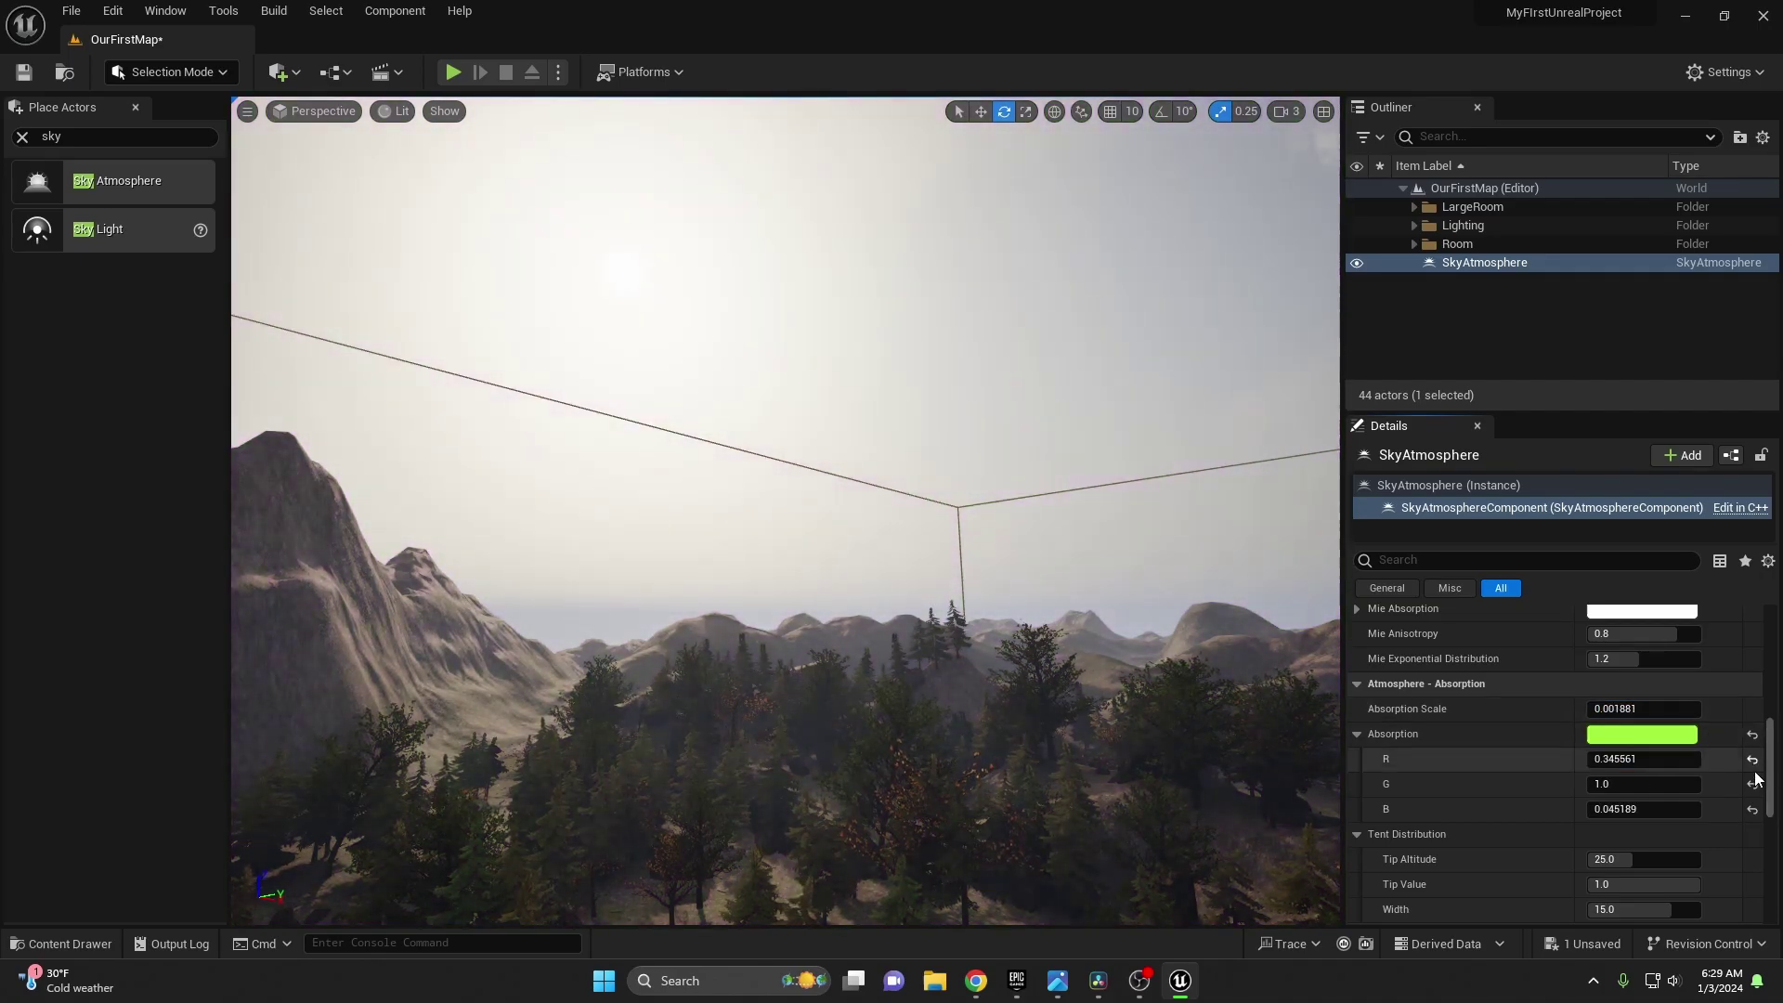